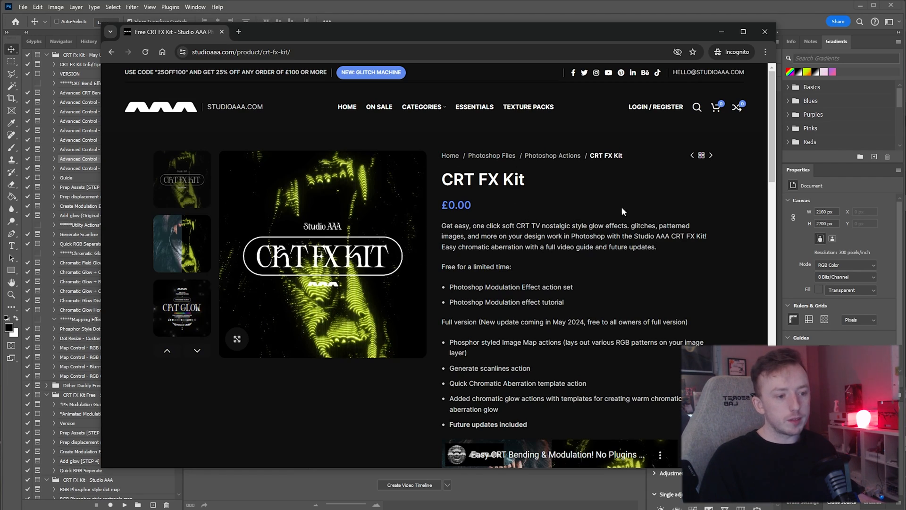
# - Switch from the browser to Photoshop and check that the Actions panel is enabled
pyautogui.click(722, 32)
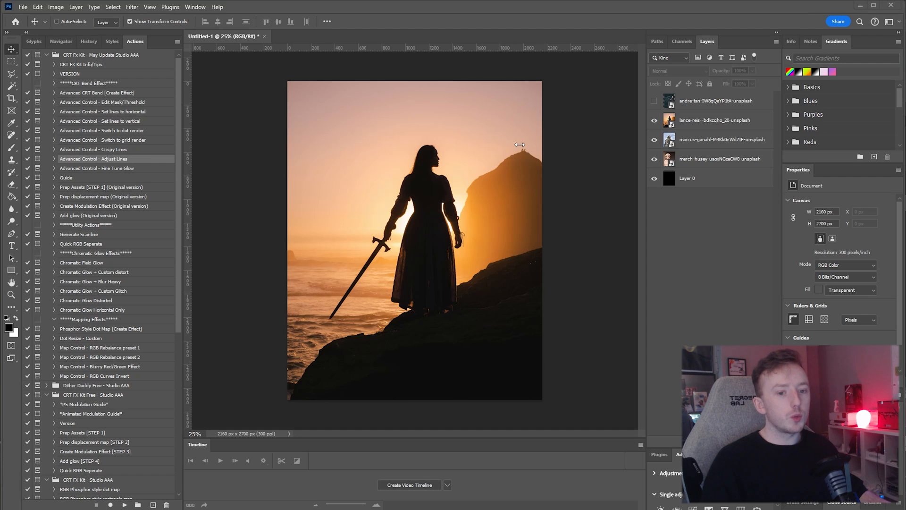
pyautogui.click(195, 7)
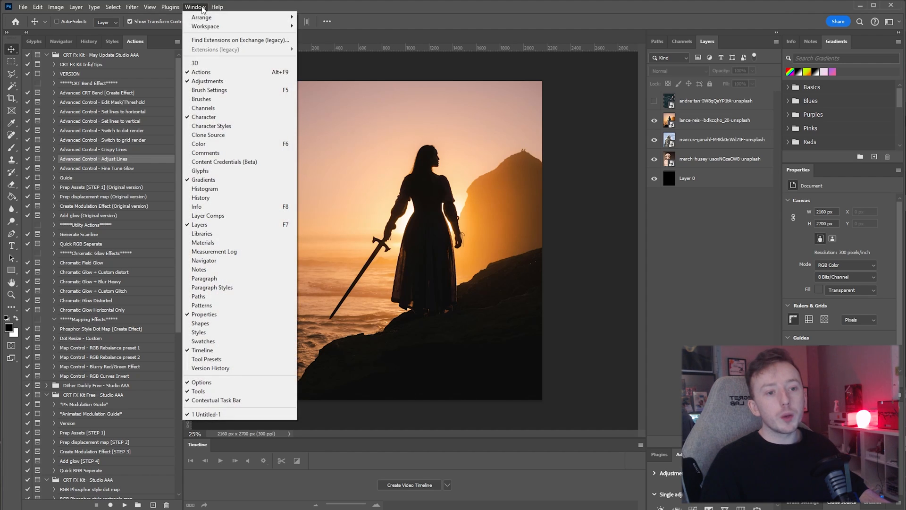
pyautogui.click(365, 84)
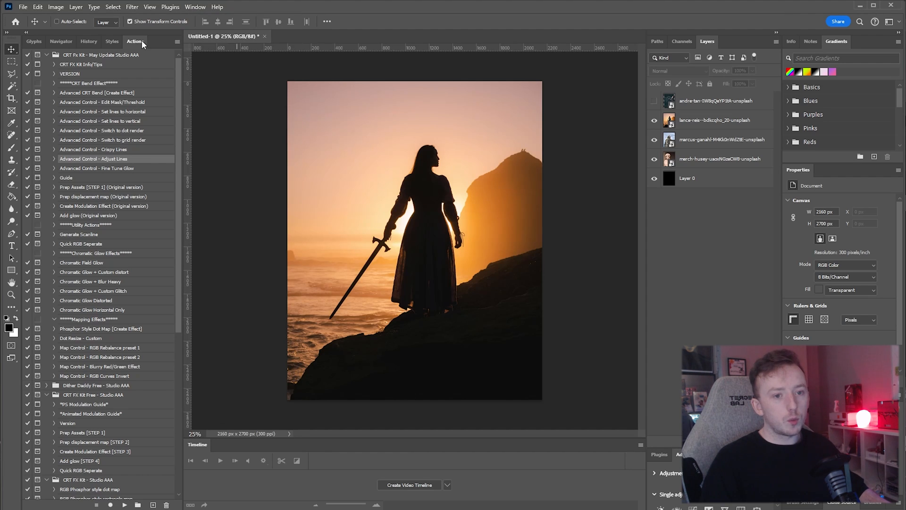
# - Undock the Actions panel, look at its Load Actions option, and dock the panel back beside Styles
pyautogui.moveTo(142, 41); pyautogui.dragTo(343, 56)
pyautogui.moveTo(429, 55); pyautogui.dragTo(422, 102)
pyautogui.click(467, 103)
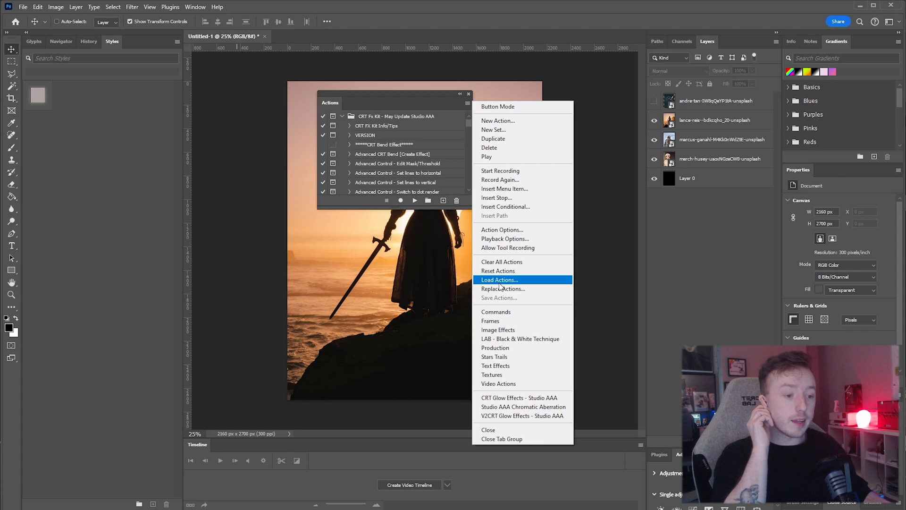
pyautogui.moveTo(330, 102); pyautogui.dragTo(133, 47)
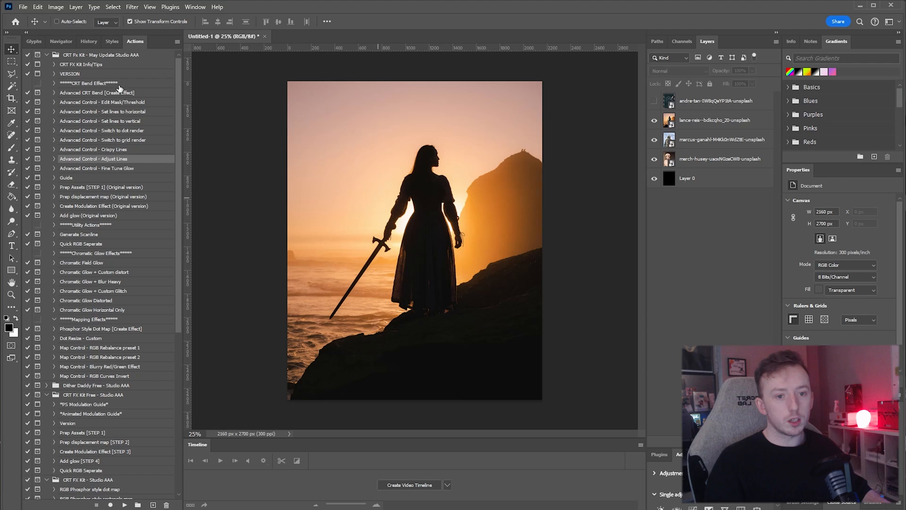
# - Select the Advanced CRT Bend [Create Effect] action in the CRT Fx Kit - May Update Studio AAA set
pyautogui.click(63, 84)
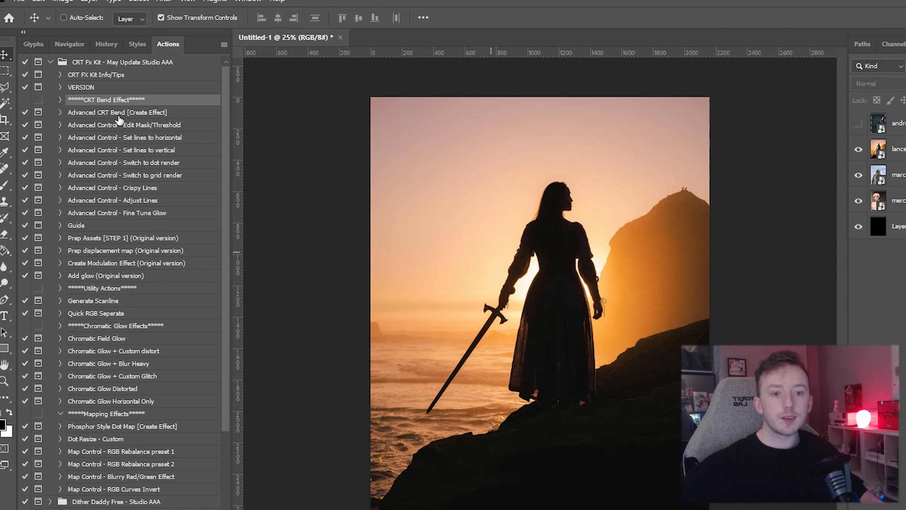
pyautogui.click(92, 117)
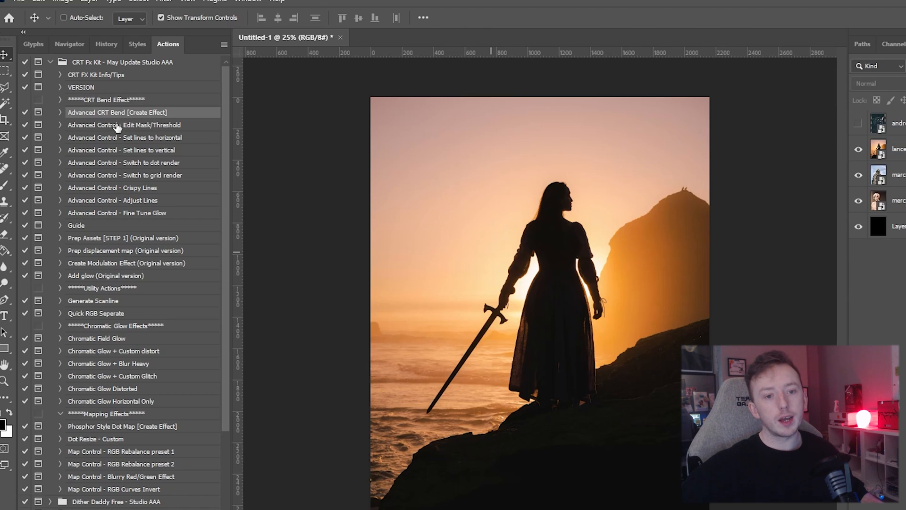
pyautogui.click(108, 126)
pyautogui.click(111, 138)
pyautogui.click(112, 150)
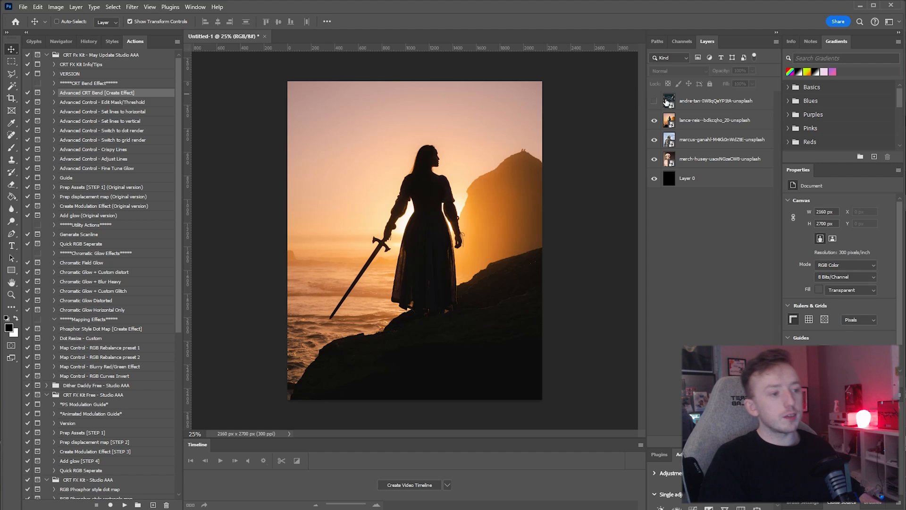
# - Preview the bear layer, hide the three image layers above the marble bust, and select the bust layer
pyautogui.click(654, 101)
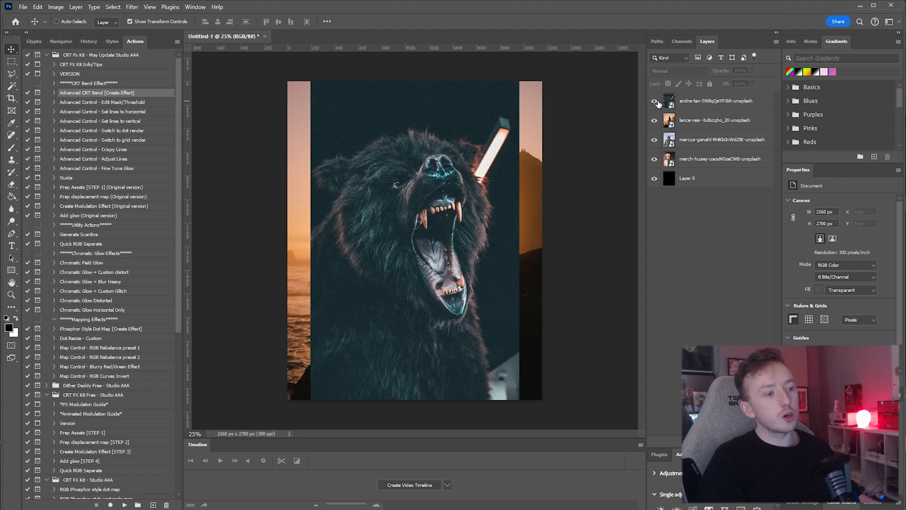
pyautogui.click(657, 102)
pyautogui.click(655, 121)
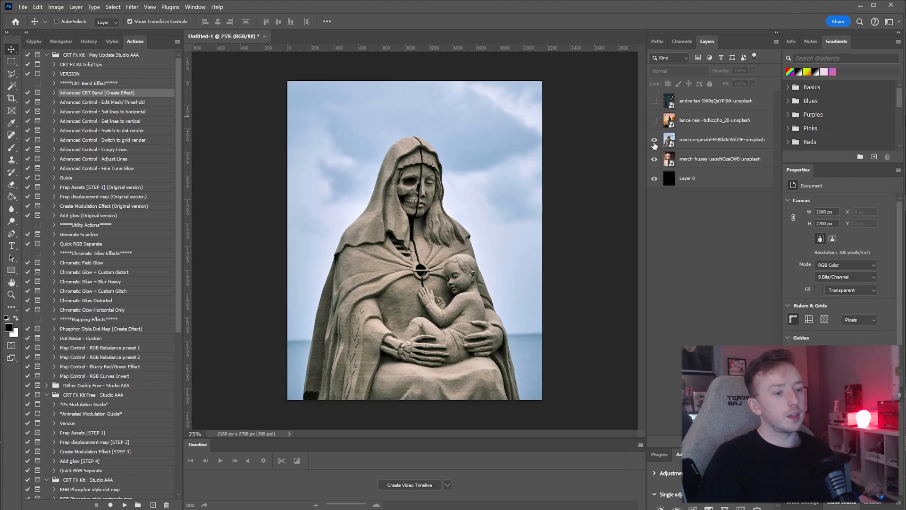
pyautogui.click(654, 140)
pyautogui.click(694, 159)
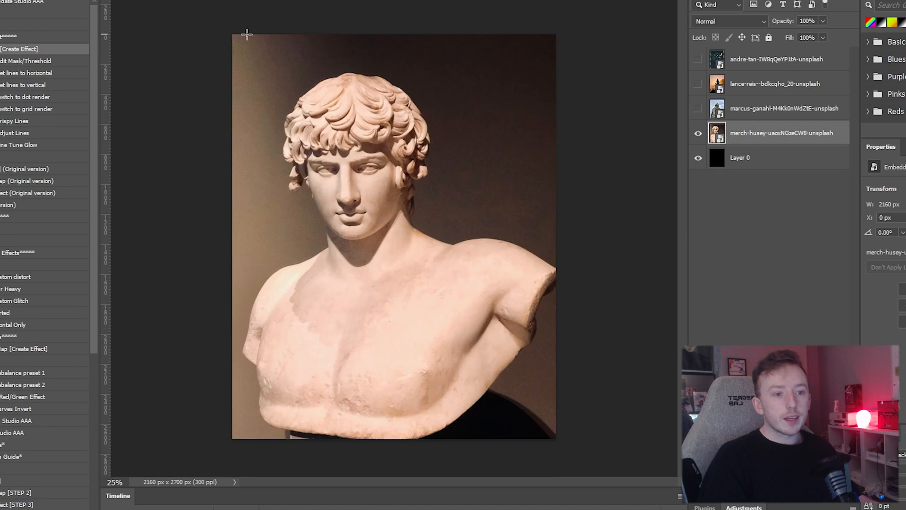
# - Copy the canvas-sized area of the bust to a new layer and delete the original bust layer
pyautogui.moveTo(233, 34); pyautogui.dragTo(556, 438)
pyautogui.hotkey('ctrl', 'j')
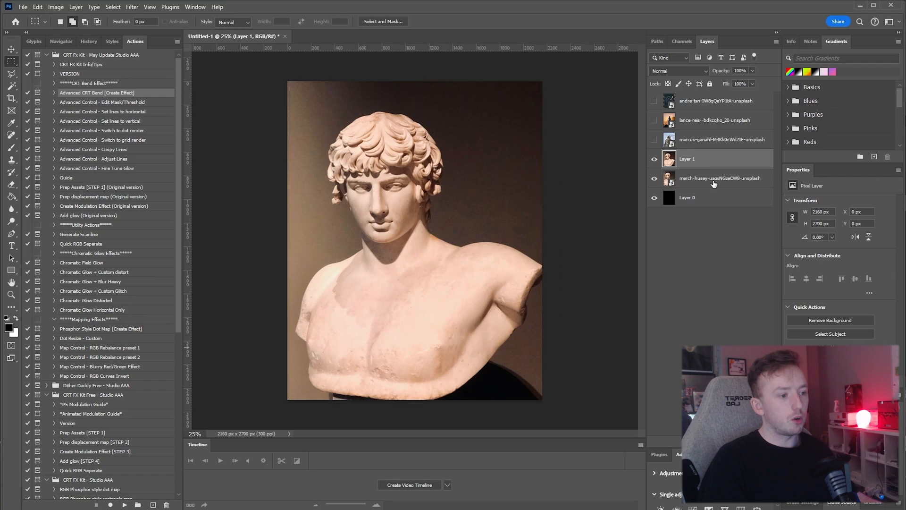
pyautogui.click(771, 161)
pyautogui.press('Delete')
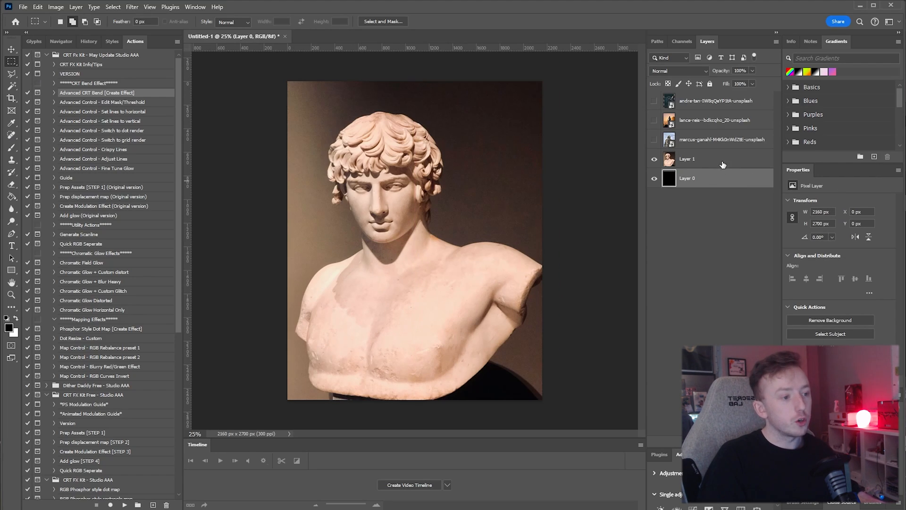
# - Rename the cropped bust layer to image and convert it to a smart object
pyautogui.click(681, 164)
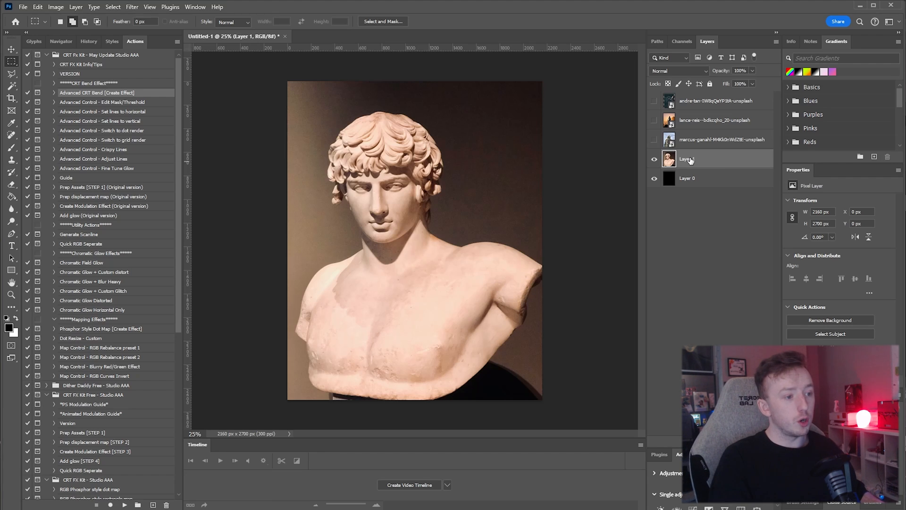
pyautogui.write('stock')
pyautogui.press('Return')
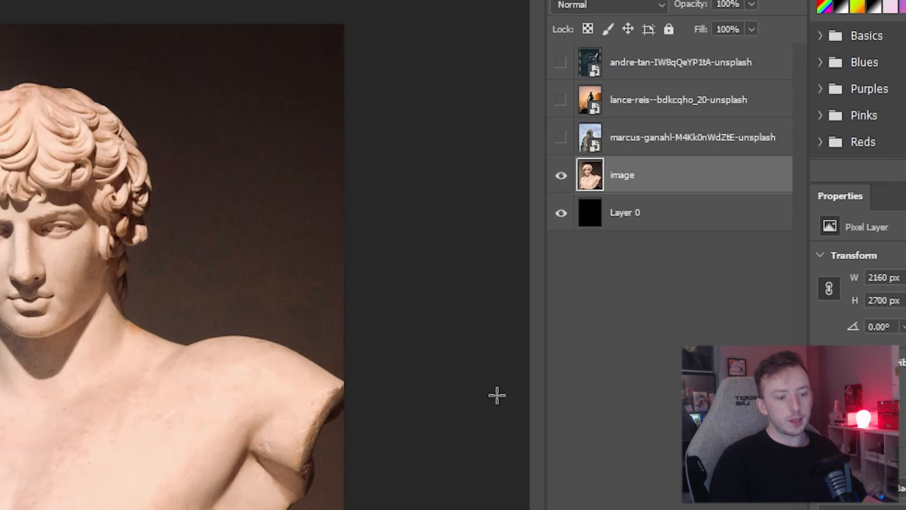
pyautogui.rightClick(665, 175)
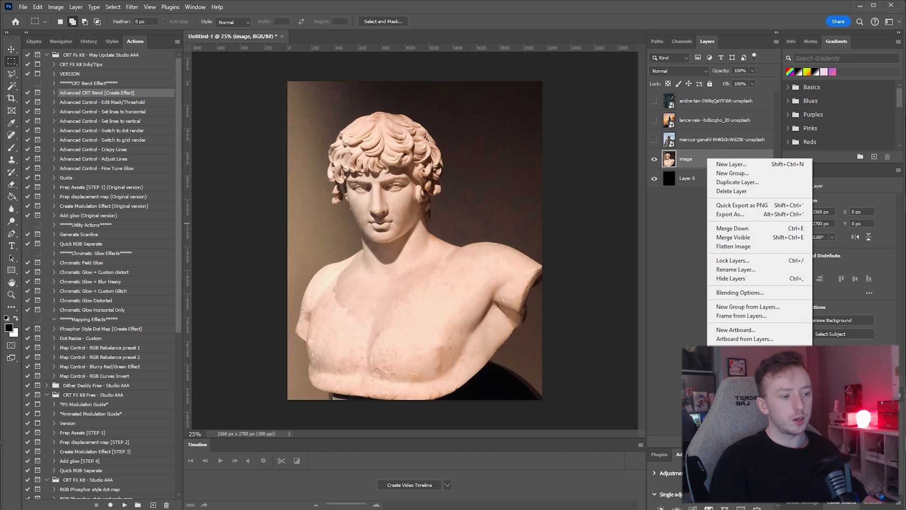
pyautogui.click(744, 353)
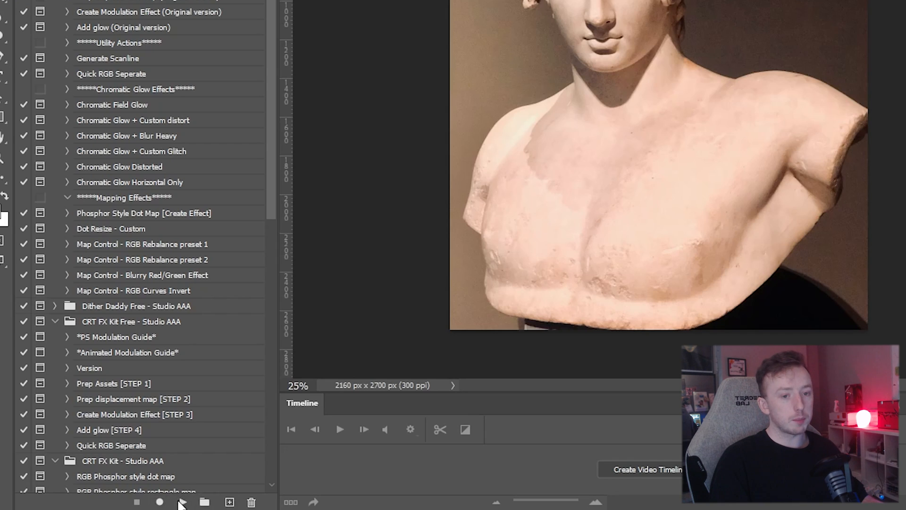
# - Run the Advanced CRT Bend [Create Effect] action on the image layer and continue through its prompts to the Threshold settings
pyautogui.click(182, 501)
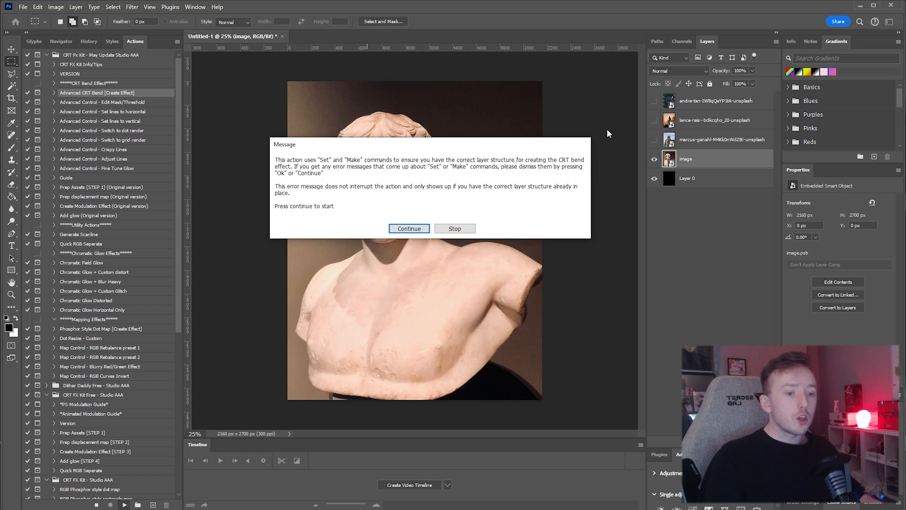
pyautogui.click(415, 228)
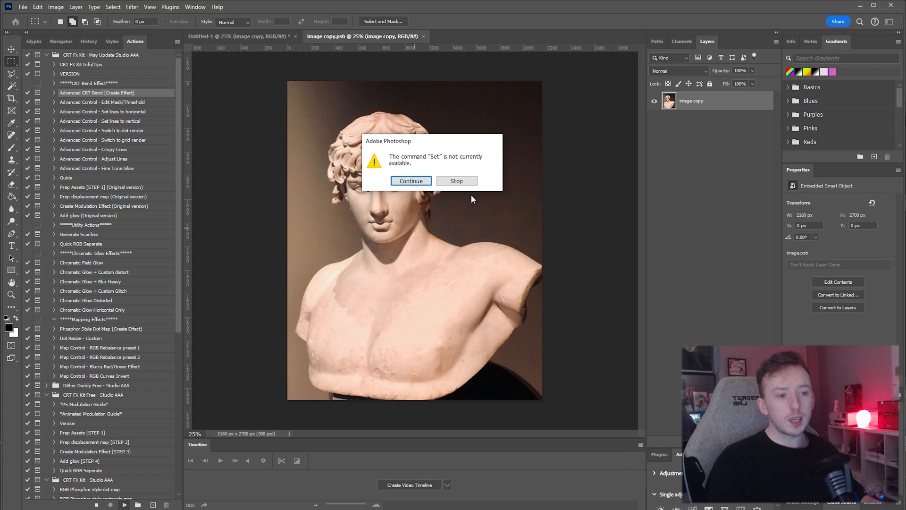
pyautogui.click(405, 182)
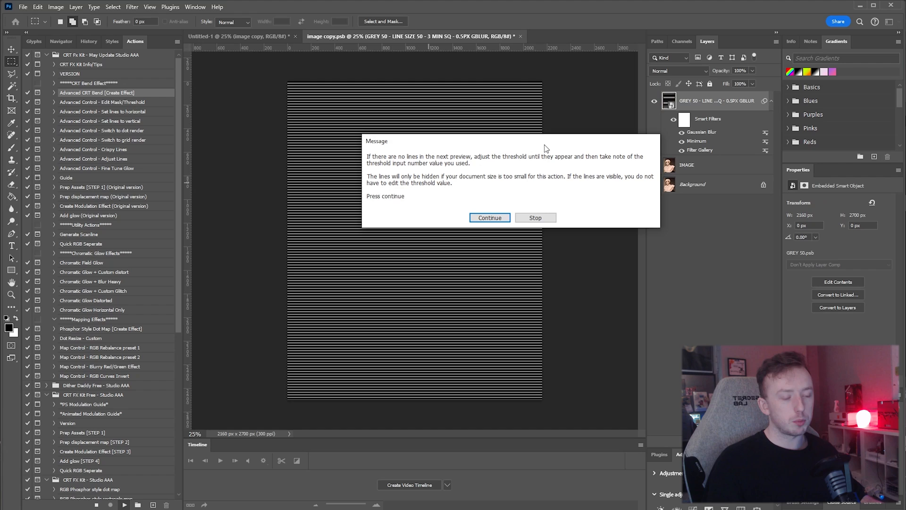
pyautogui.moveTo(545, 148); pyautogui.dragTo(458, 109)
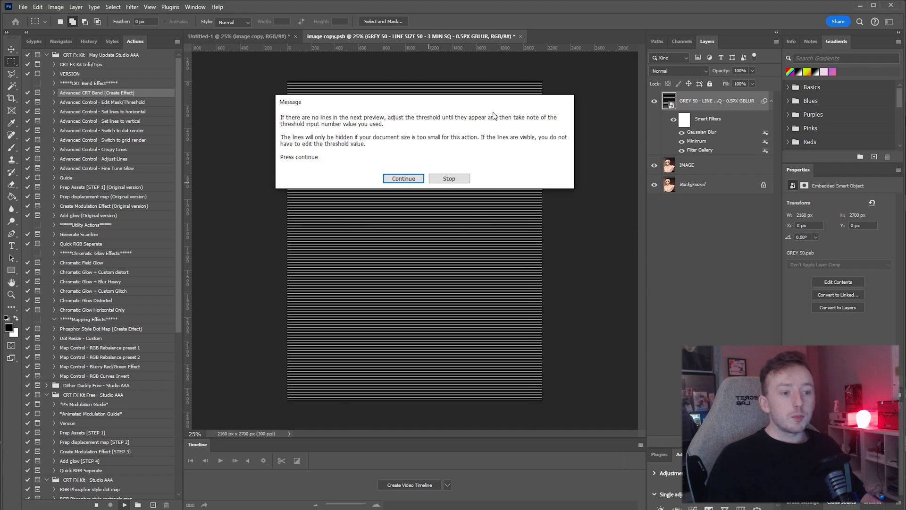
pyautogui.click(402, 182)
# - Set the line pattern's threshold level to 147 and accept the second line pattern's threshold at 142
pyautogui.moveTo(698, 181); pyautogui.dragTo(427, 182)
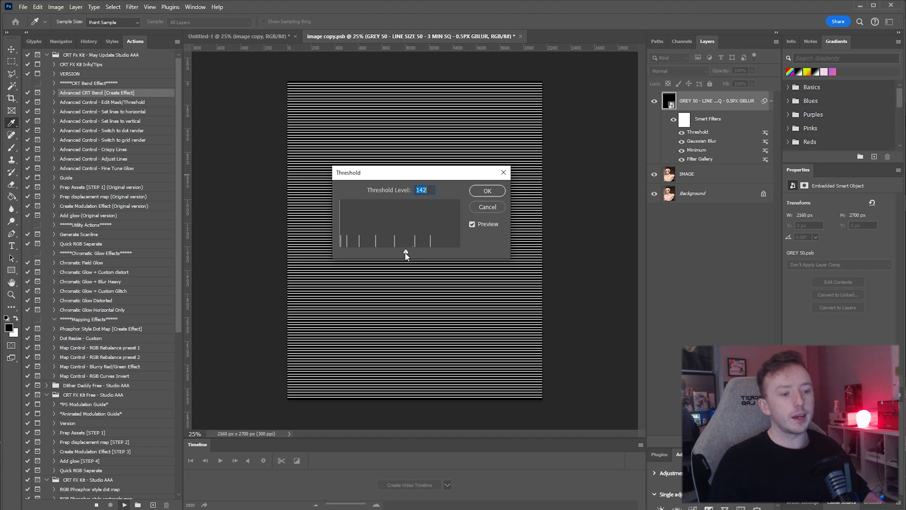
pyautogui.moveTo(406, 253)
pyautogui.mouseDown()
pyautogui.moveTo(440, 254)
pyautogui.moveTo(331, 253)
pyautogui.moveTo(436, 250)
pyautogui.moveTo(388, 251)
pyautogui.moveTo(405, 252)
pyautogui.mouseUp()
pyautogui.write('147')
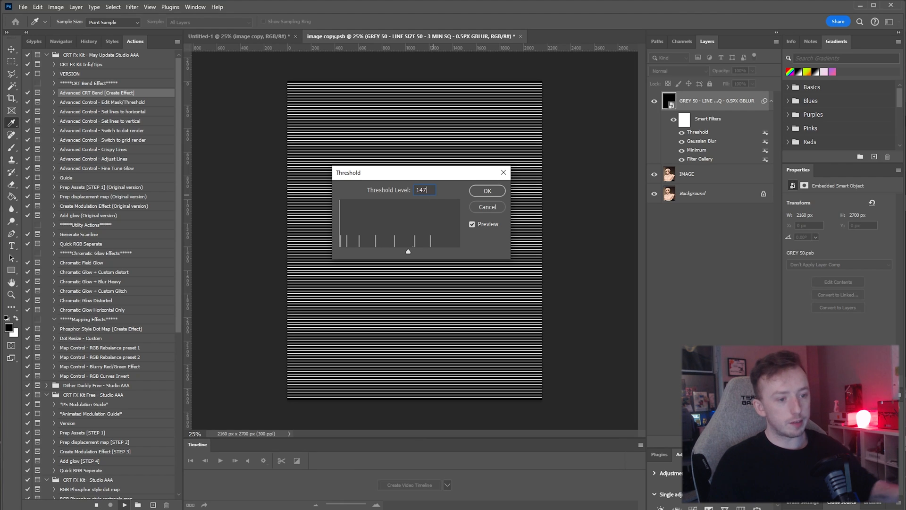
pyautogui.press('Tab')
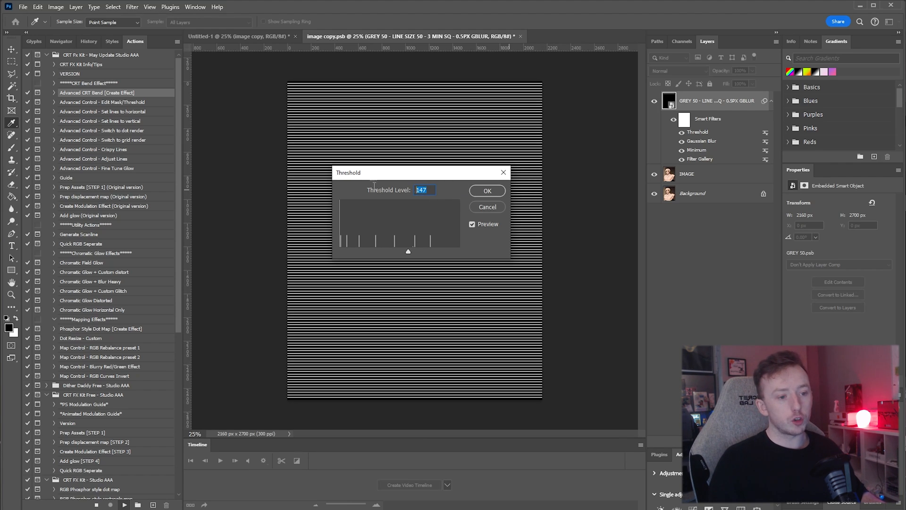
pyautogui.click(480, 190)
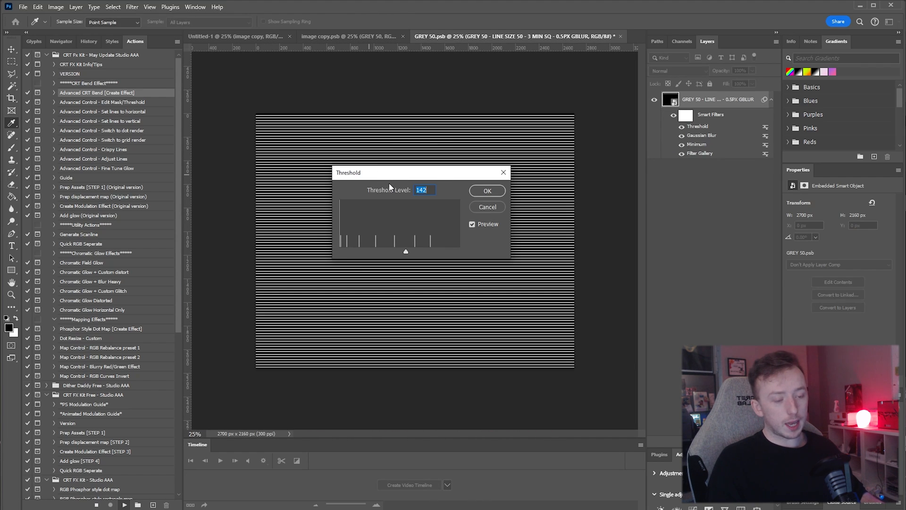
pyautogui.click(487, 191)
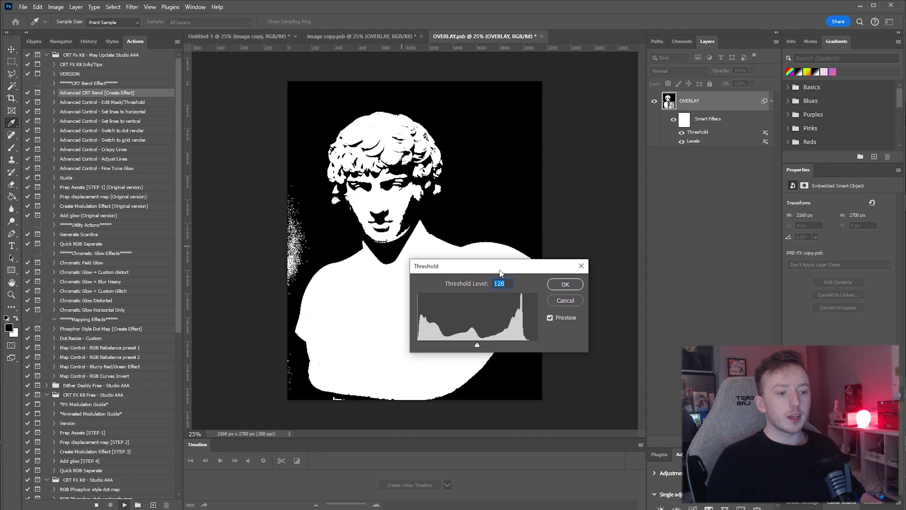
# - Set the OVERLAY image's threshold level to 205, keeping the dialog clear of the bust
pyautogui.moveTo(501, 274); pyautogui.dragTo(515, 257)
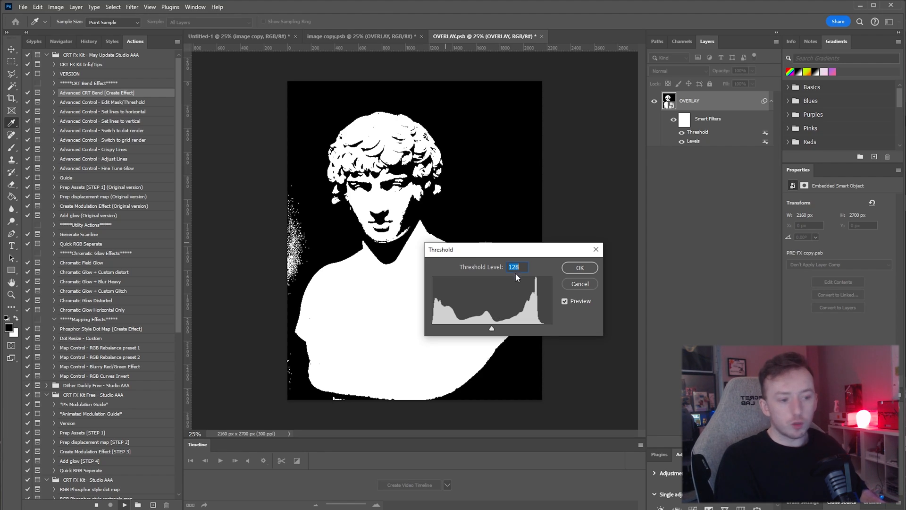
pyautogui.moveTo(527, 256); pyautogui.dragTo(656, 185)
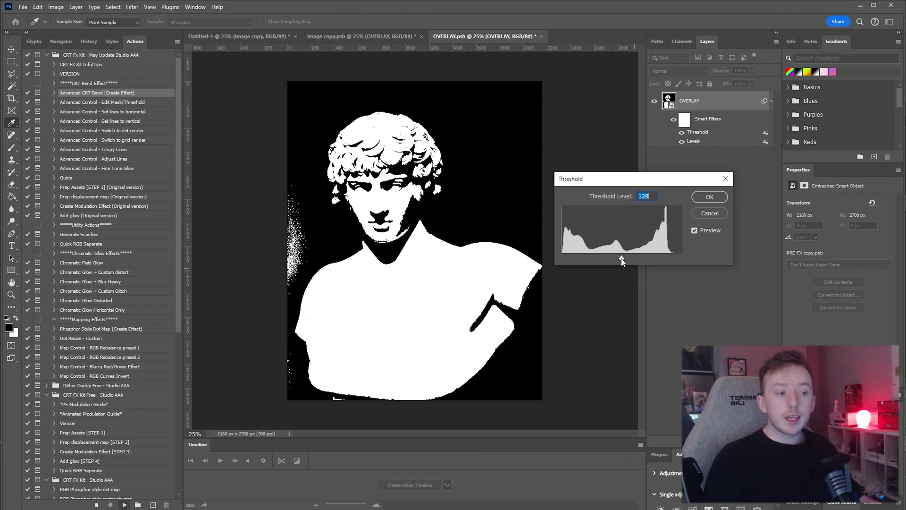
pyautogui.moveTo(621, 261); pyautogui.dragTo(660, 245)
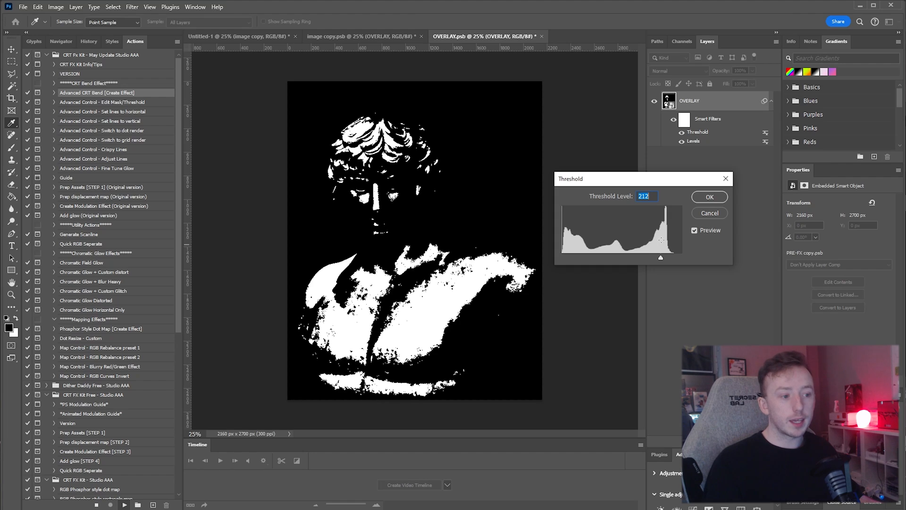
pyautogui.moveTo(661, 258)
pyautogui.mouseDown()
pyautogui.moveTo(629, 261)
pyautogui.moveTo(657, 257)
pyautogui.mouseUp()
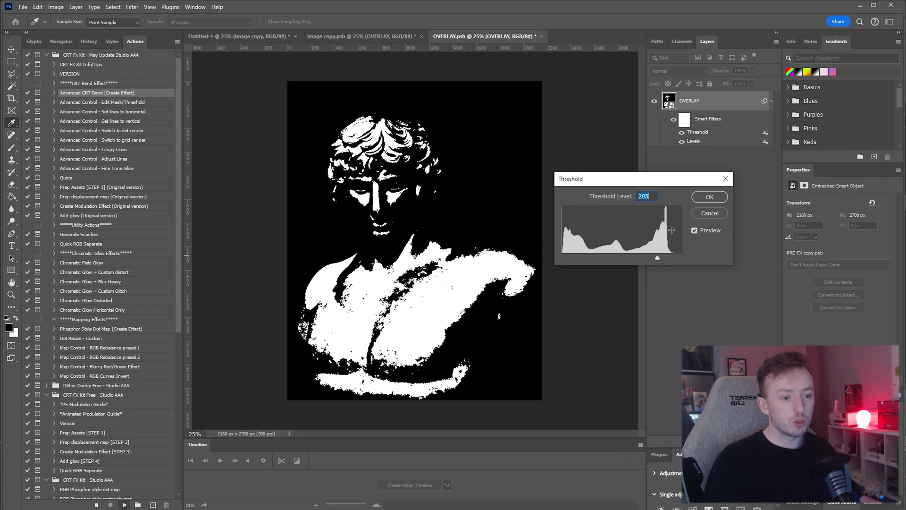
pyautogui.click(701, 199)
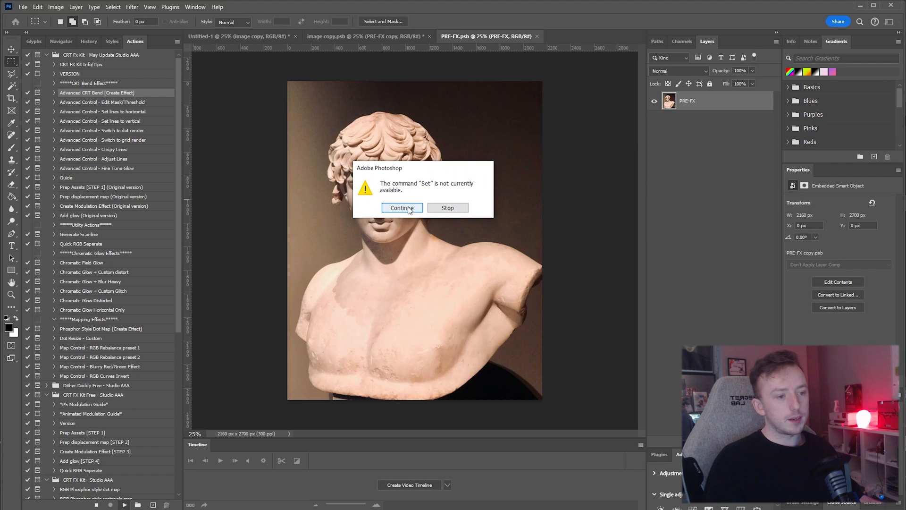
# - Continue the action past the unavailable Set command and set the displacement image's Gaussian Blur radius to 5.2 pixels
pyautogui.click(409, 208)
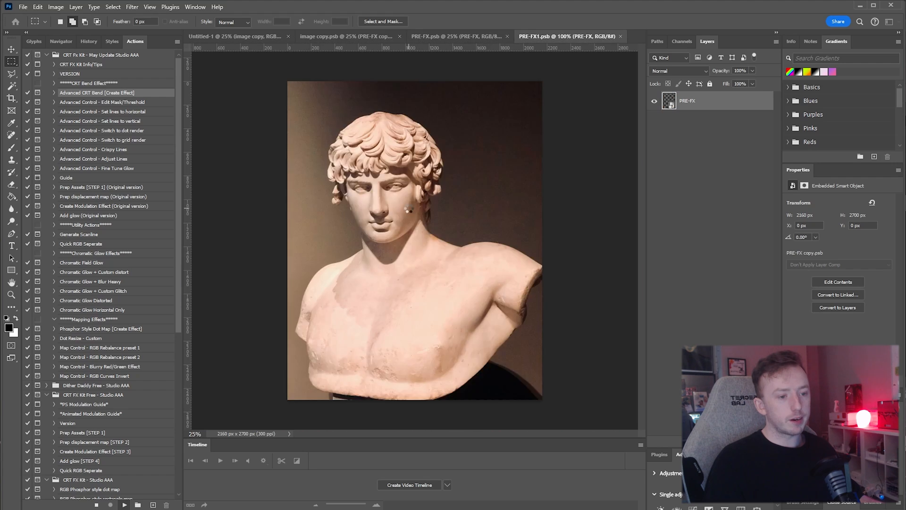
pyautogui.moveTo(504, 246); pyautogui.dragTo(541, 247)
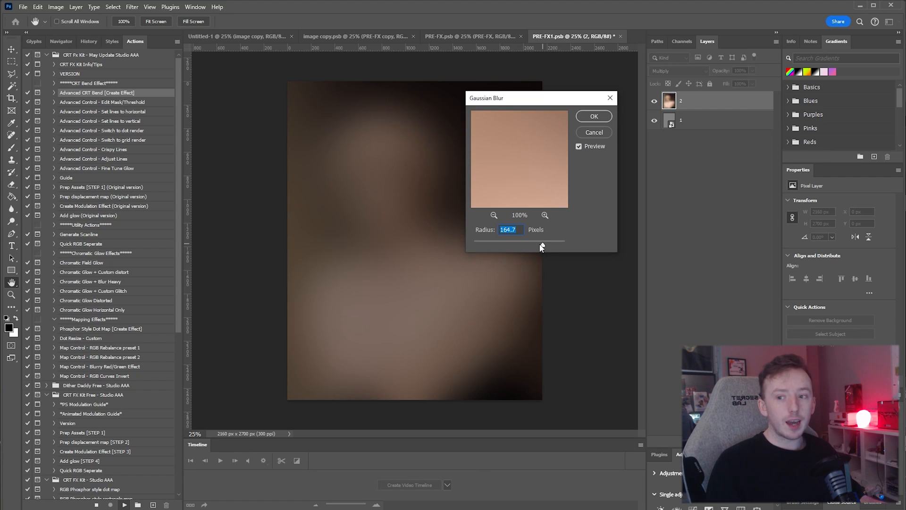
pyautogui.moveTo(538, 246); pyautogui.dragTo(498, 246)
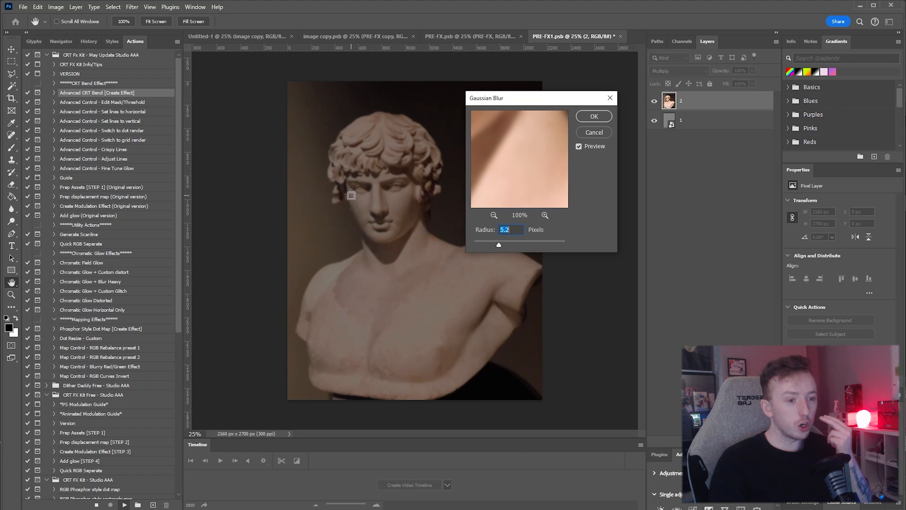
# - Check the bust's detail in the Gaussian Blur preview at 33% zoom and lower the blur radius slightly
pyautogui.moveTo(500, 160); pyautogui.dragTo(584, 97)
pyautogui.click(494, 214)
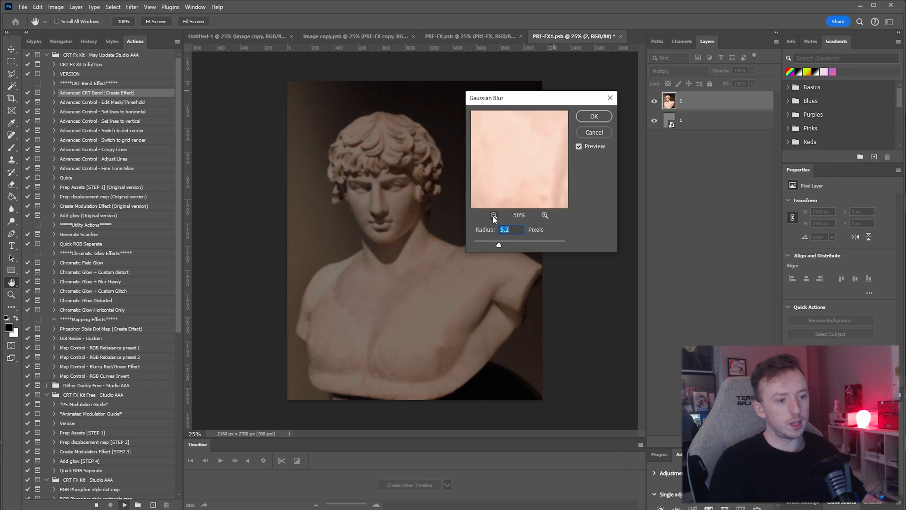
pyautogui.click(494, 215)
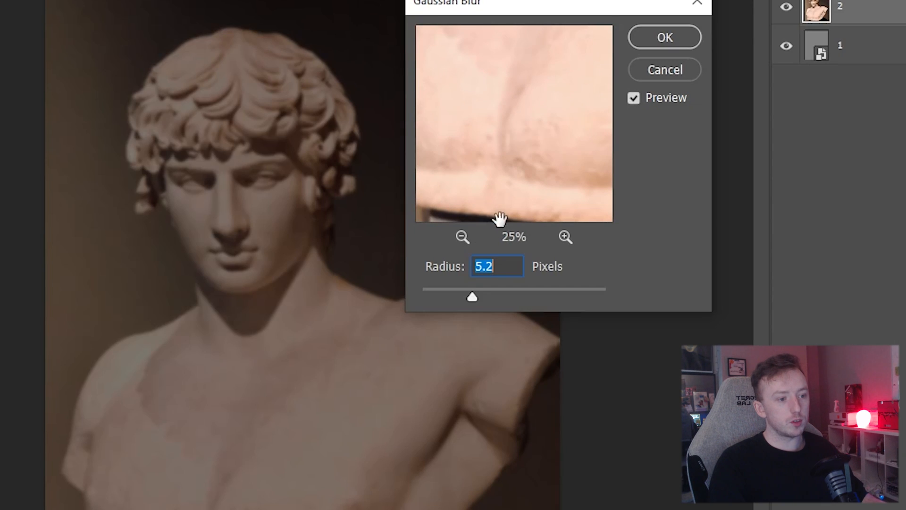
pyautogui.click(566, 237)
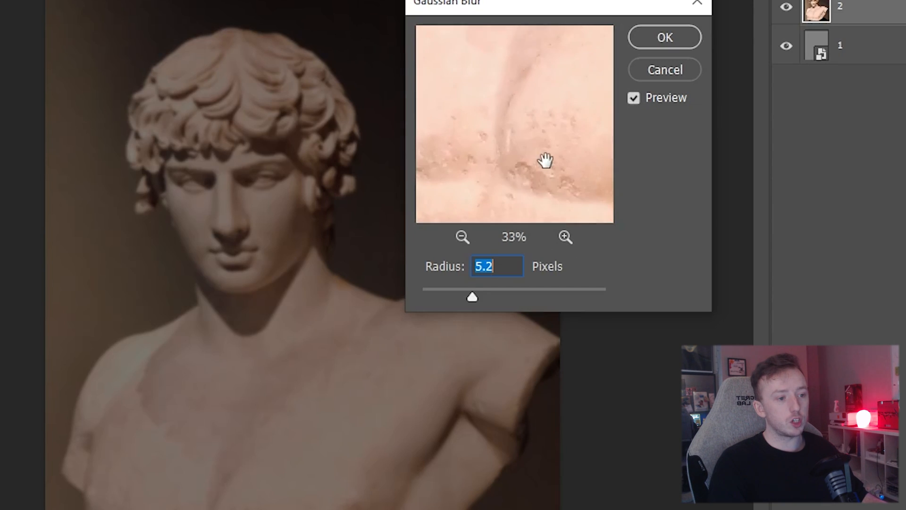
pyautogui.moveTo(542, 160); pyautogui.dragTo(550, 139)
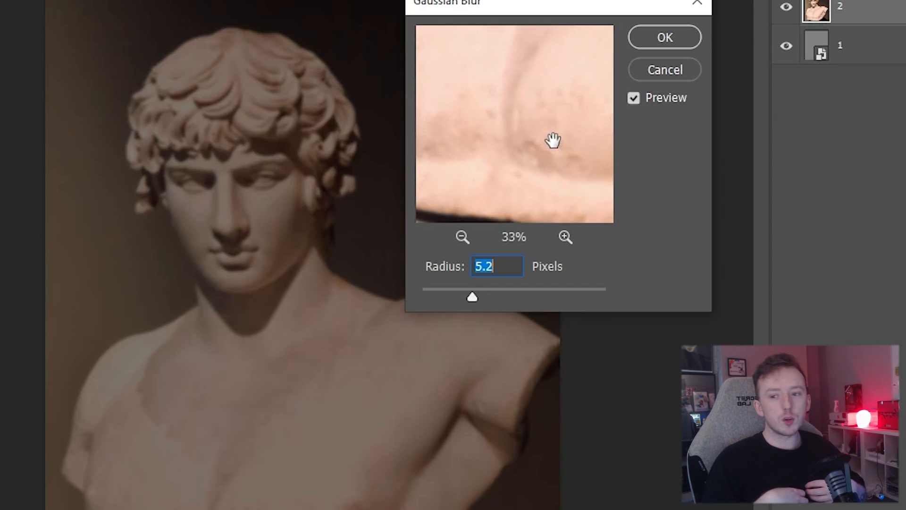
pyautogui.moveTo(472, 296)
pyautogui.mouseDown()
pyautogui.moveTo(432, 299)
pyautogui.moveTo(457, 298)
pyautogui.mouseUp()
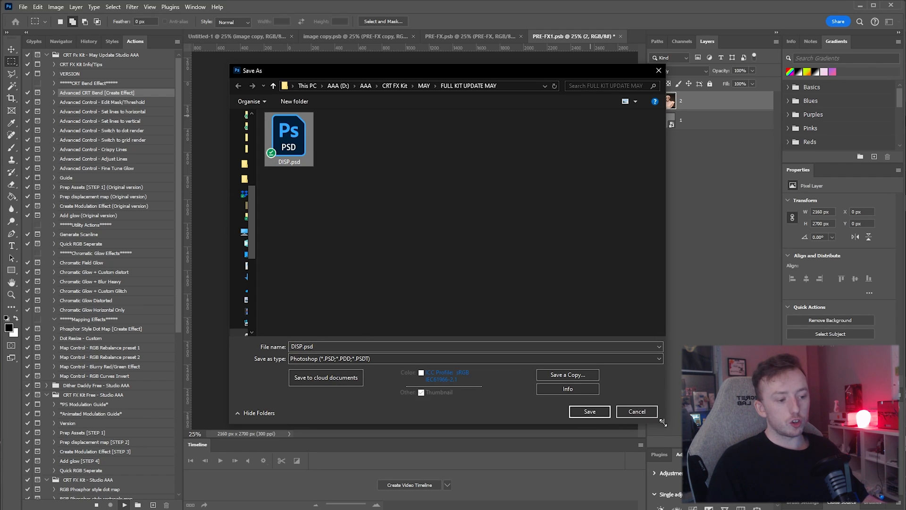
# - Save the displacement map as DISP.psd and load it for both the vertical and horizontal line layers, keeping the preset Displace settings
pyautogui.moveTo(663, 420); pyautogui.dragTo(589, 373)
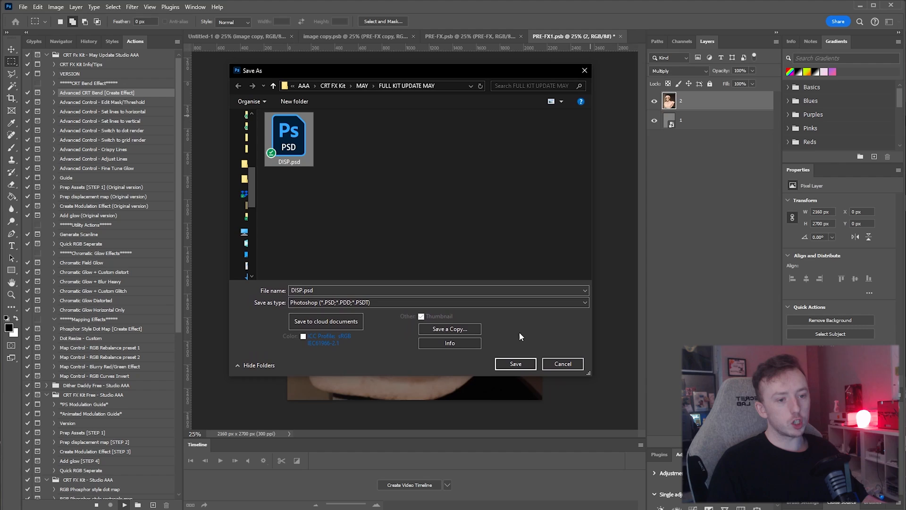
pyautogui.click(516, 364)
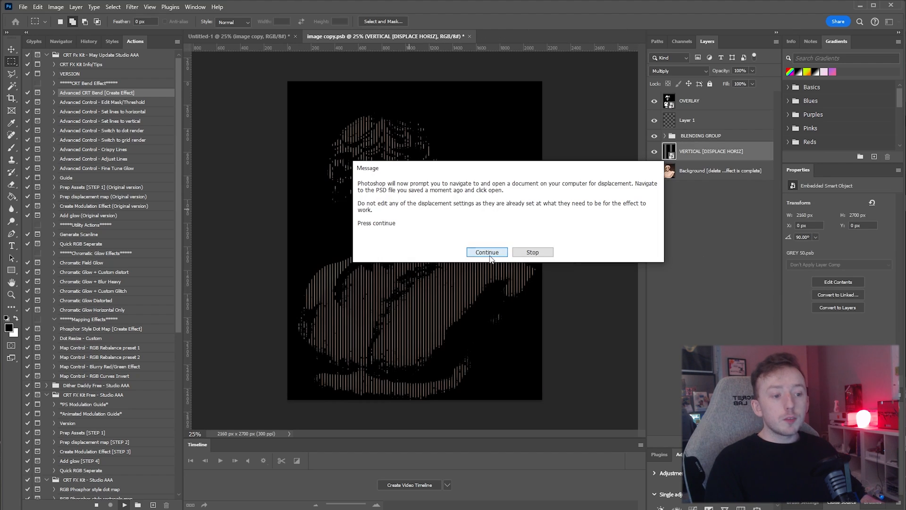
pyautogui.click(488, 254)
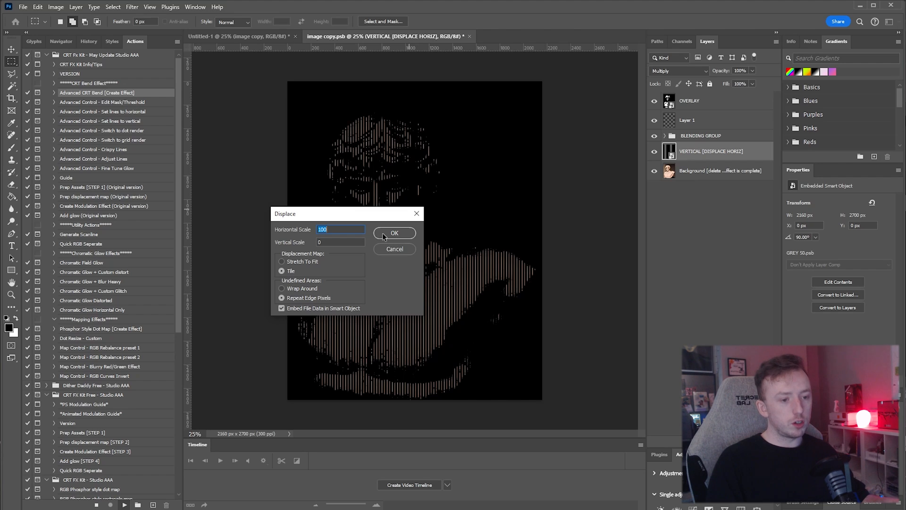
pyautogui.click(383, 233)
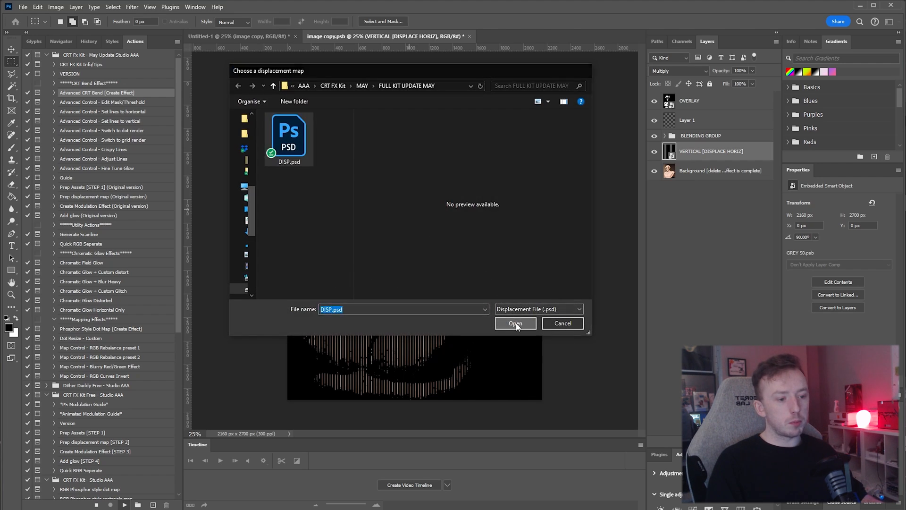
pyautogui.click(514, 319)
pyautogui.click(394, 233)
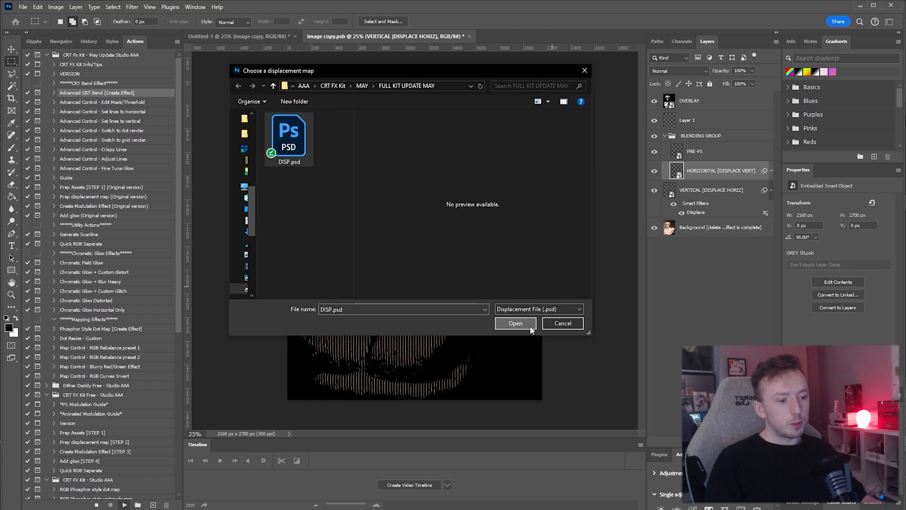
pyautogui.click(515, 319)
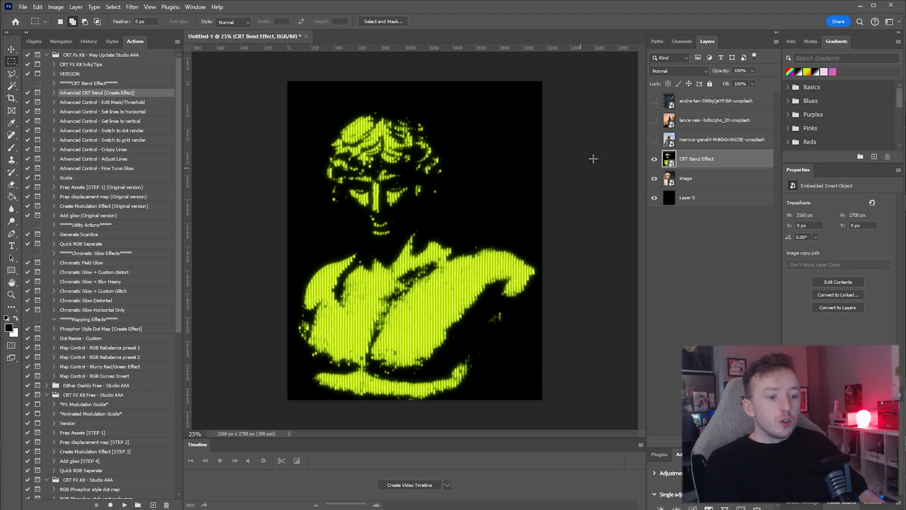
# - Examine the glow layers and Base contents inside the CRT Bend Effect smart object, closing its documents without saving changes
pyautogui.click(7, 52)
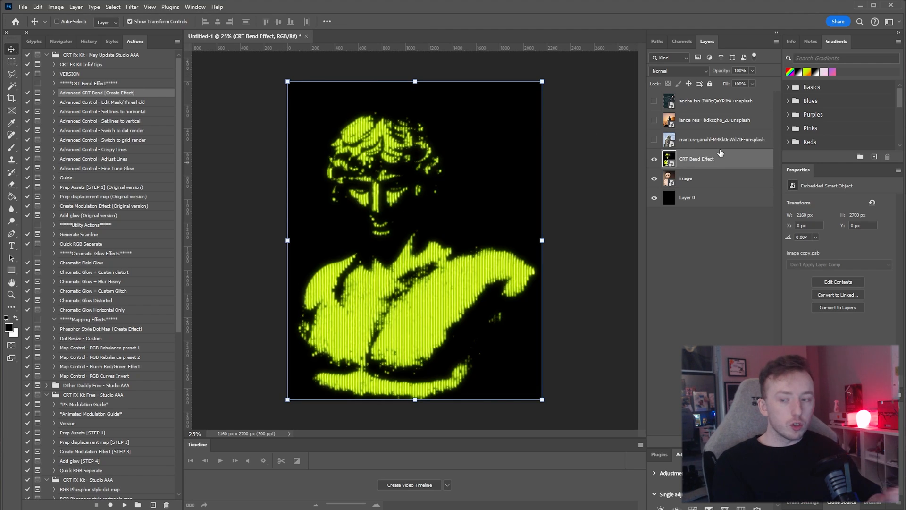
pyautogui.doubleClick(668, 159)
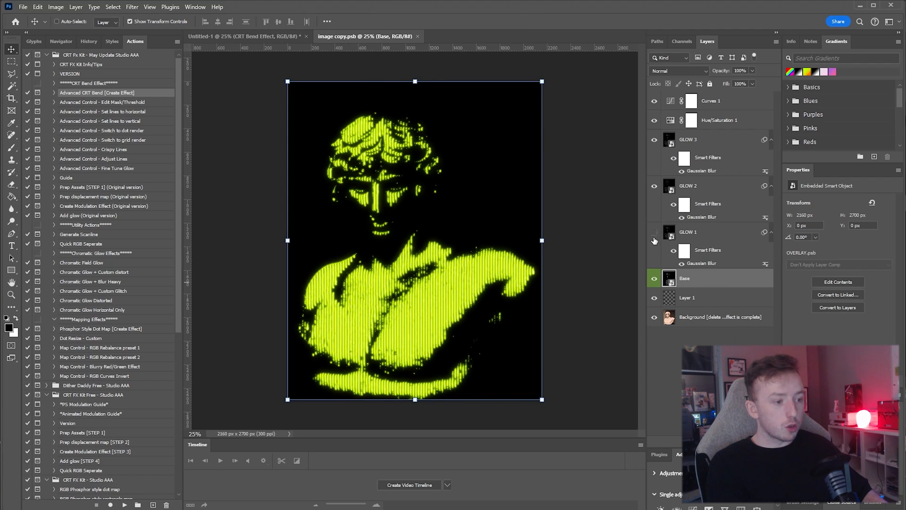
pyautogui.moveTo(654, 240); pyautogui.dragTo(665, 200)
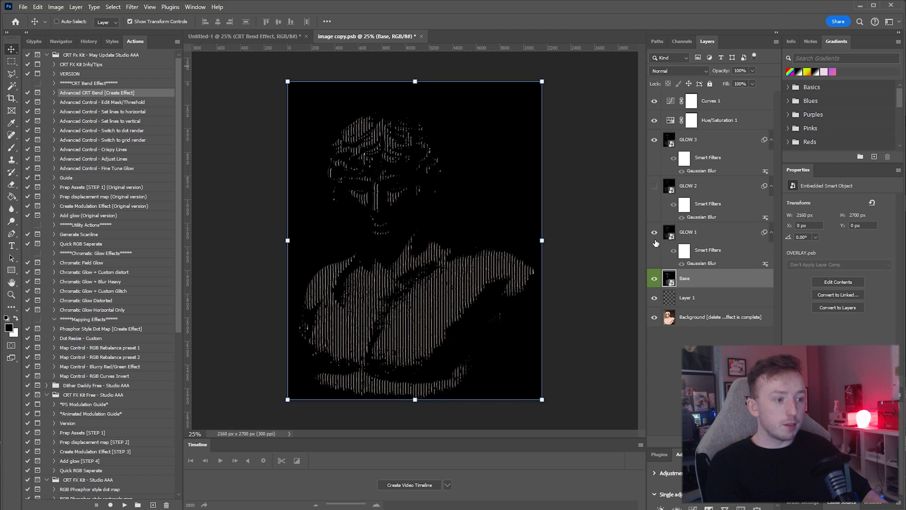
pyautogui.click(655, 185)
pyautogui.doubleClick(670, 282)
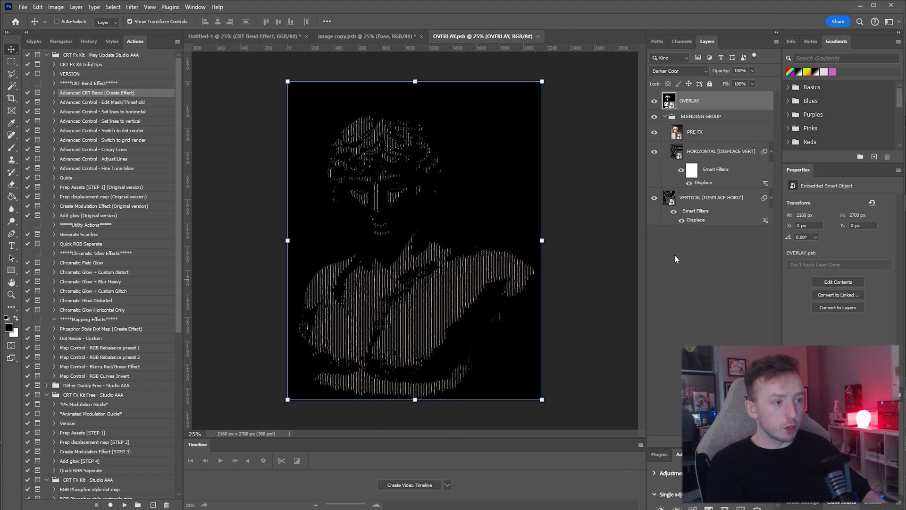
pyautogui.click(535, 37)
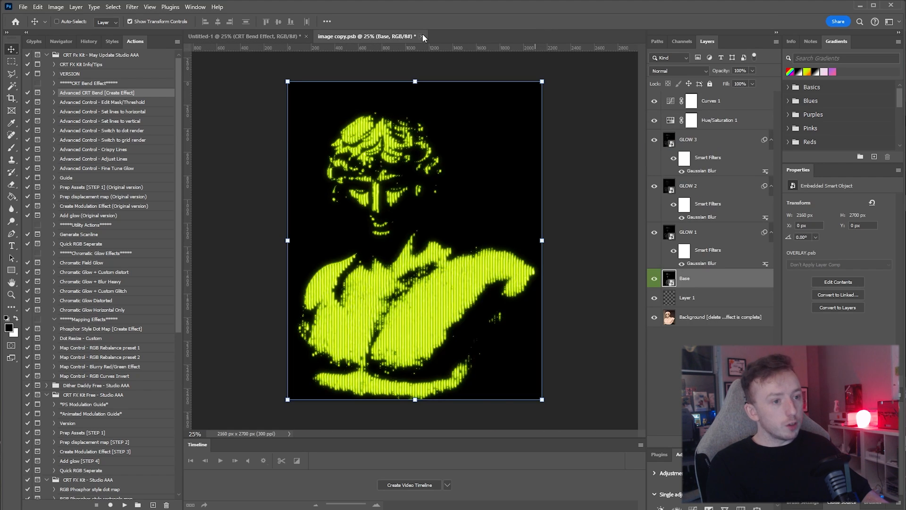
pyautogui.click(422, 35)
pyautogui.click(440, 209)
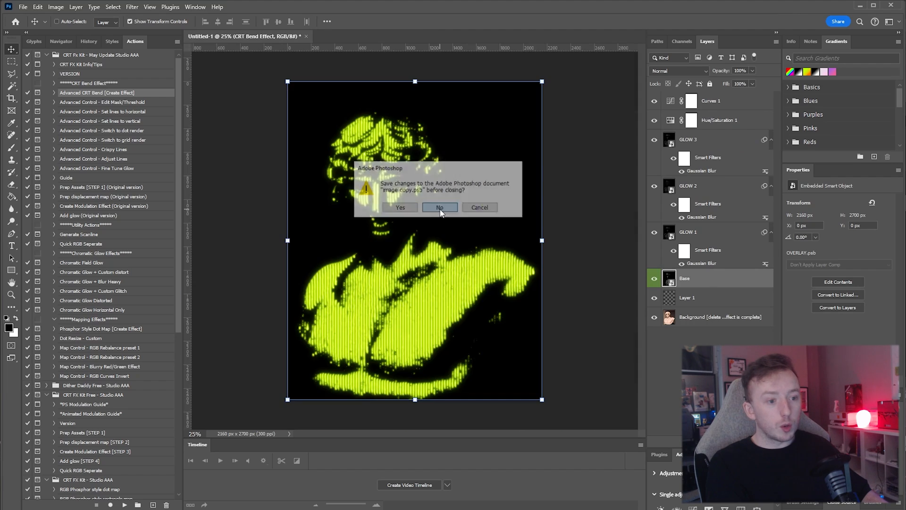
# - Run the Advanced Control - Set lines to horizontal action on the CRT Bend Effect layer
pyautogui.click(97, 105)
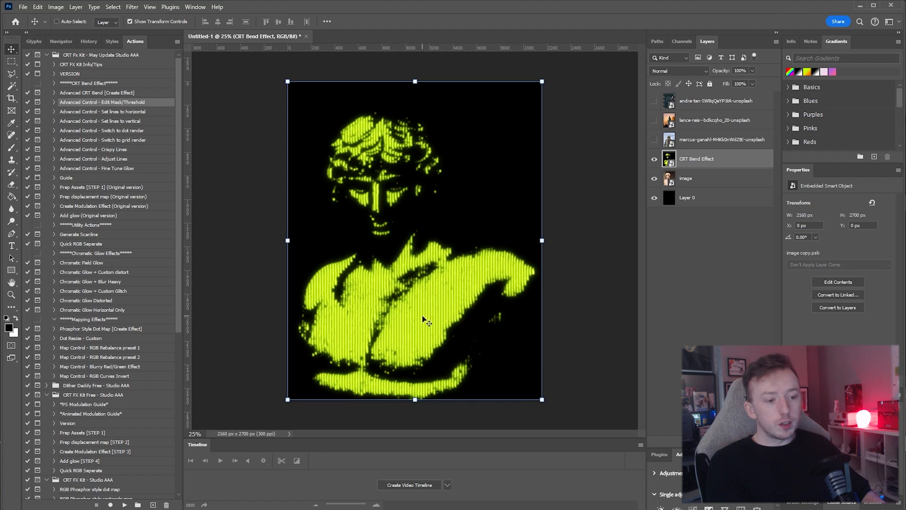
pyautogui.click(130, 114)
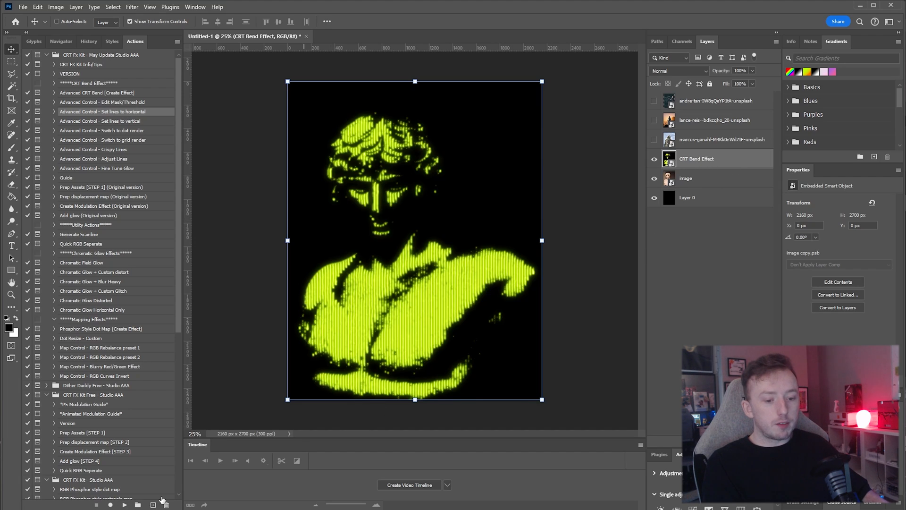
pyautogui.click(124, 504)
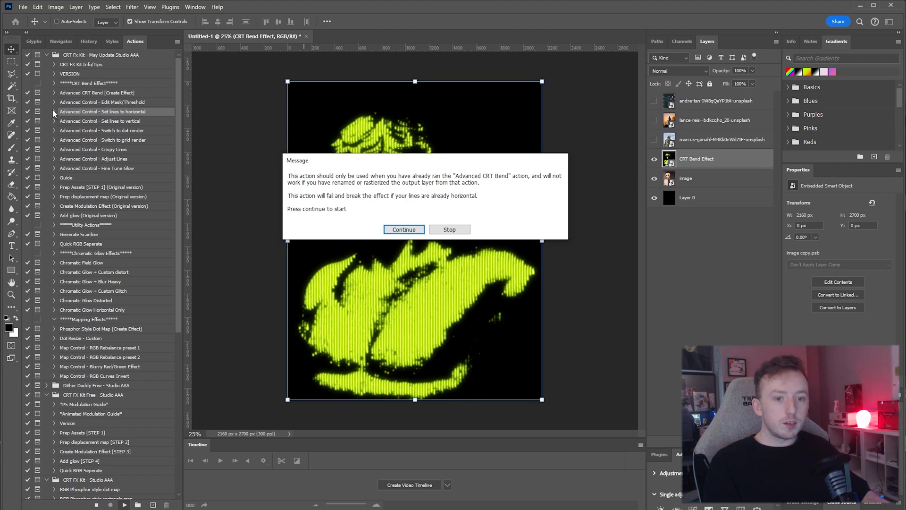
pyautogui.click(408, 230)
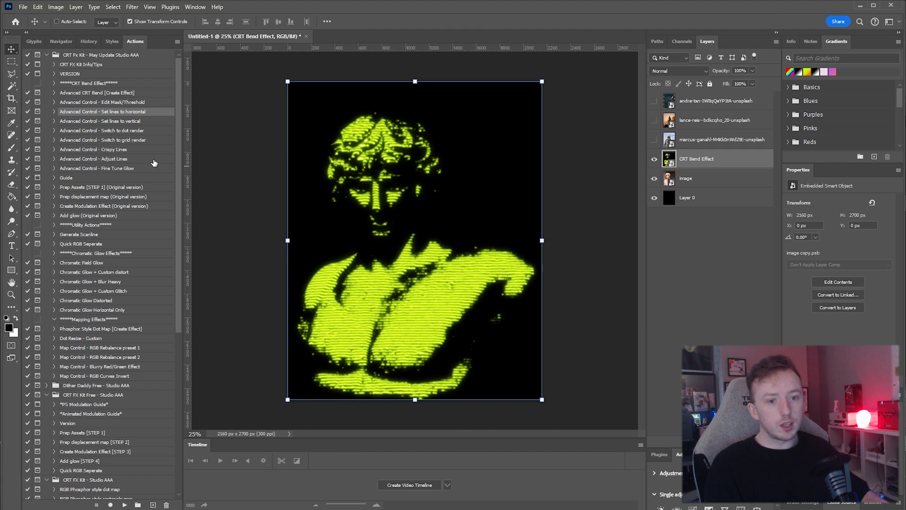
# - Run the Advanced Control - Set lines to vertical action and check the line pattern on the bust's chest
pyautogui.click(119, 123)
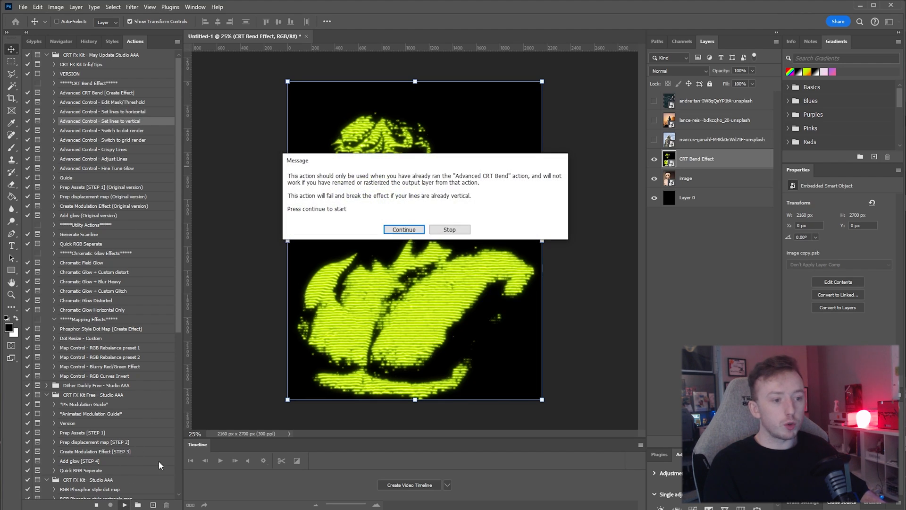
pyautogui.click(404, 229)
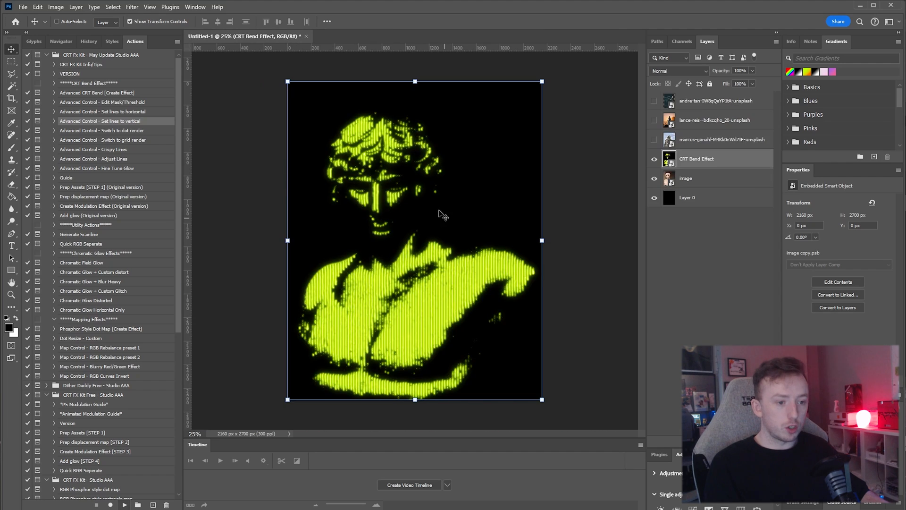
pyautogui.scroll(5, 428, 318)
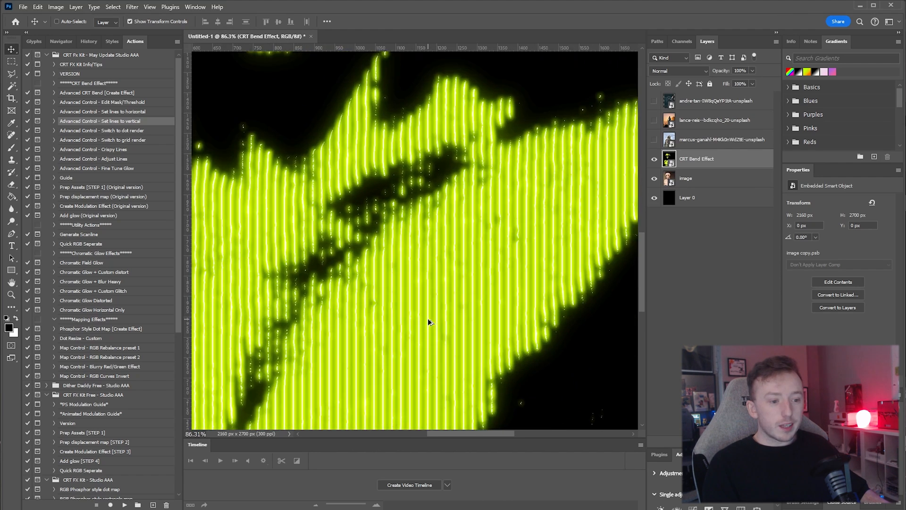
pyautogui.scroll(-3, 428, 318)
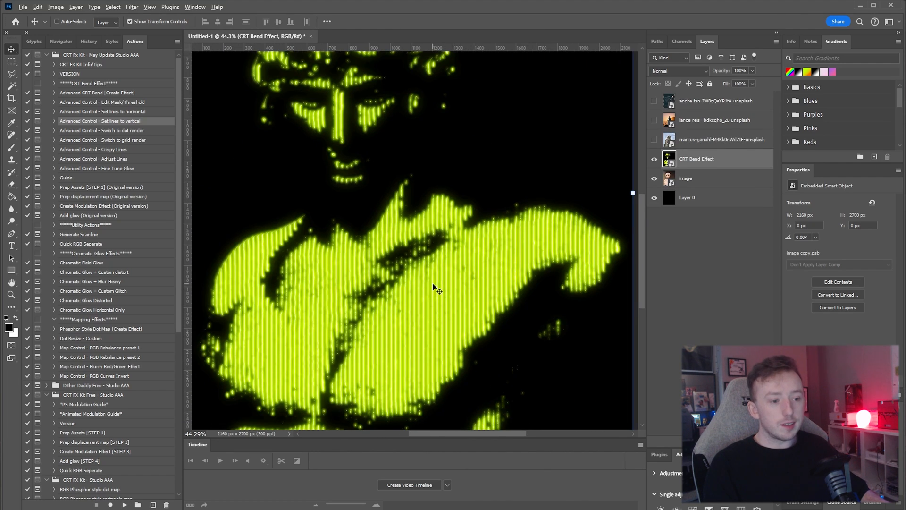
pyautogui.scroll(-3, 433, 285)
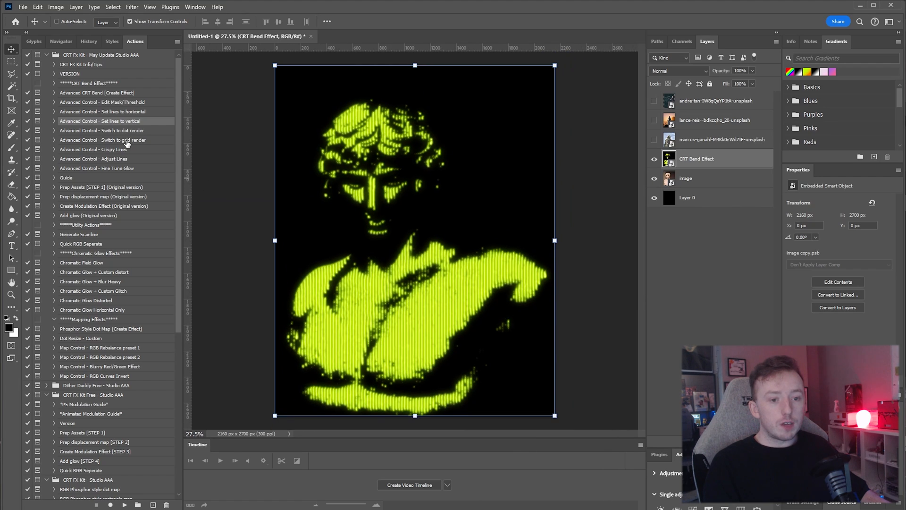
# - Run the Advanced Control - Crispy Lines action on the CRT Bend Effect layer and continue through its messages to the Threshold settings
pyautogui.click(125, 150)
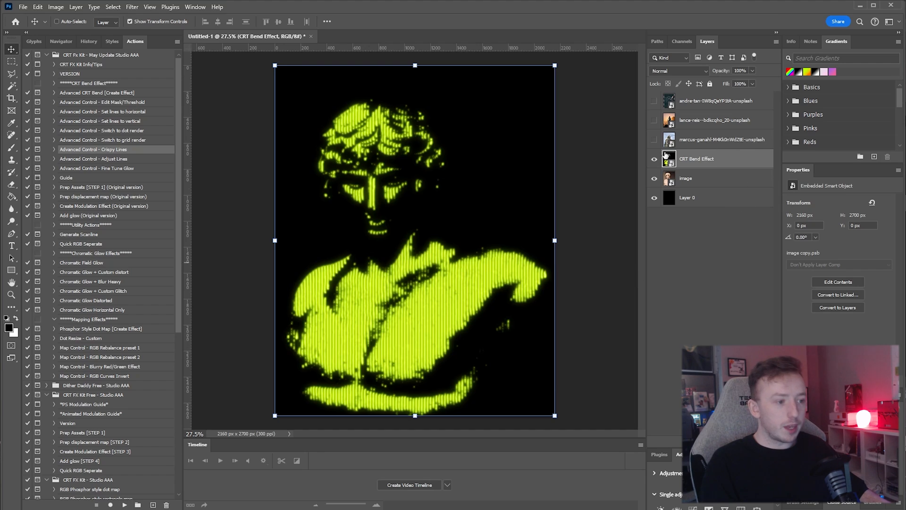
pyautogui.click(124, 504)
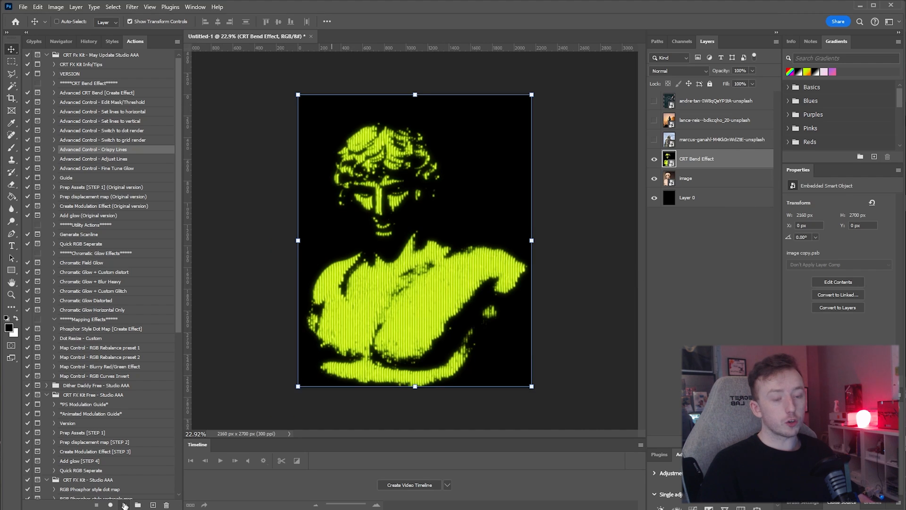
pyautogui.click(124, 504)
pyautogui.click(379, 222)
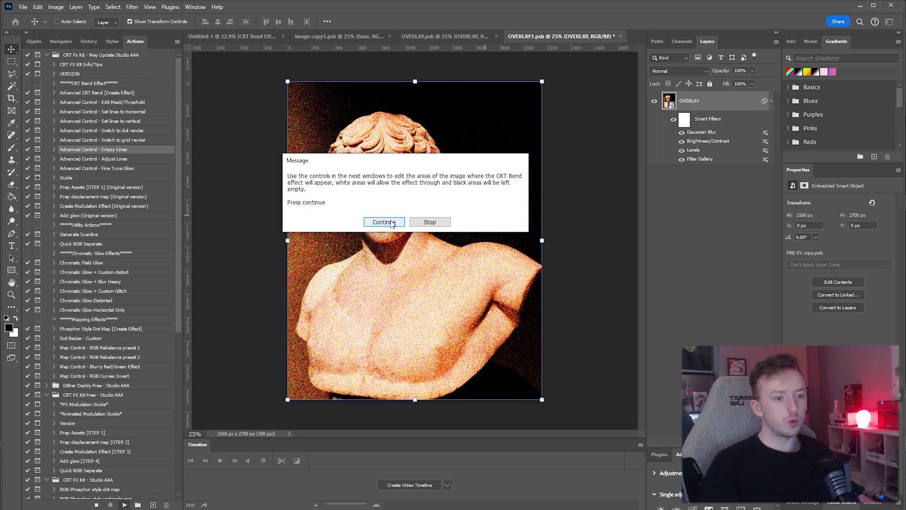
pyautogui.click(389, 222)
# - Set the grainy OVERLAY image's threshold level to 215 and accept it to finish the crispy lines effect
pyautogui.moveTo(663, 261)
pyautogui.mouseDown()
pyautogui.moveTo(588, 262)
pyautogui.moveTo(676, 265)
pyautogui.mouseUp()
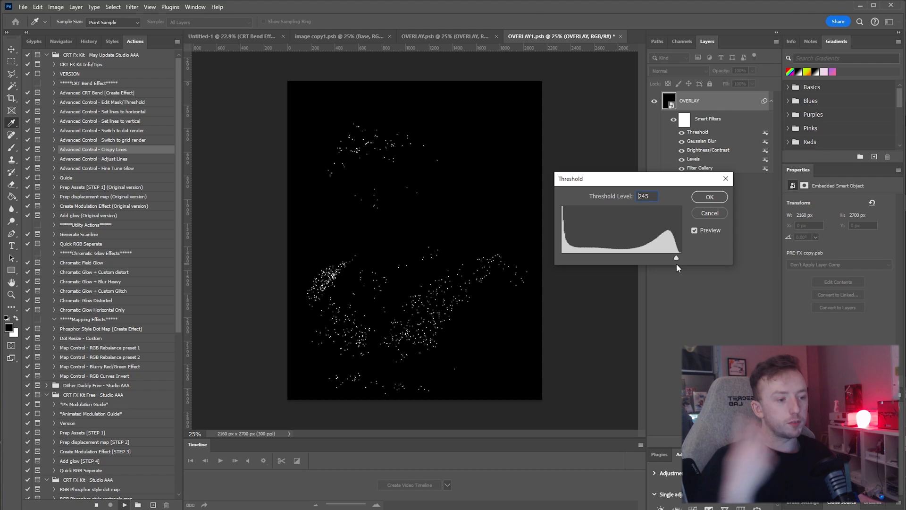
pyautogui.moveTo(676, 264); pyautogui.dragTo(662, 266)
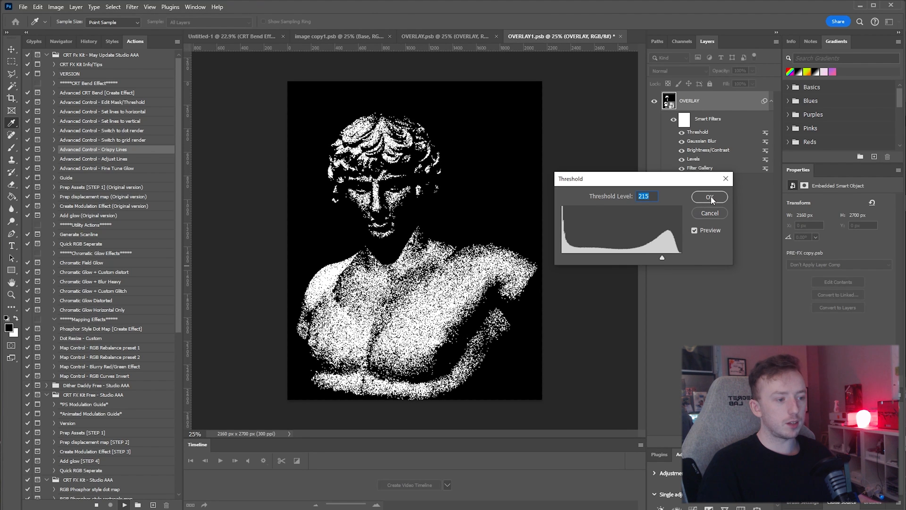
pyautogui.click(710, 198)
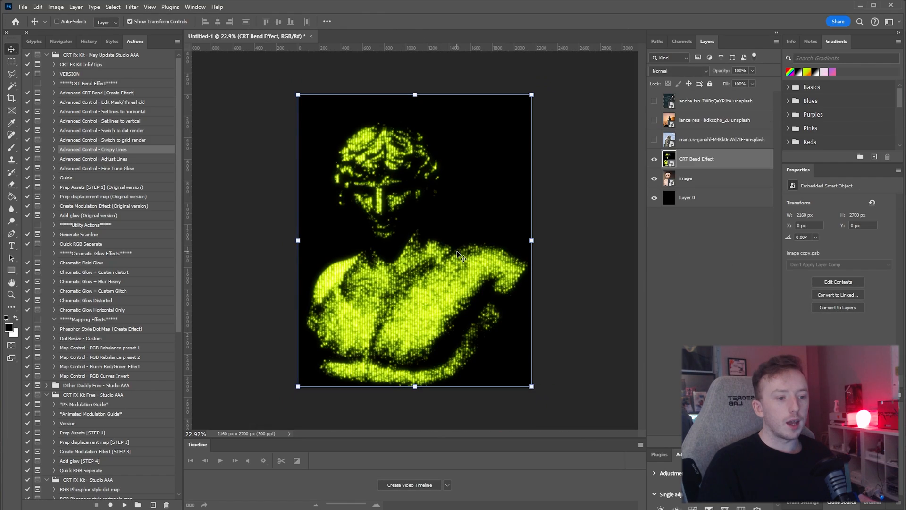
# - Examine the crispy line pattern on the bust's face, shoulders and chest up close
pyautogui.scroll(5, 421, 279)
pyautogui.scroll(2, 423, 288)
pyautogui.scroll(-3, 423, 288)
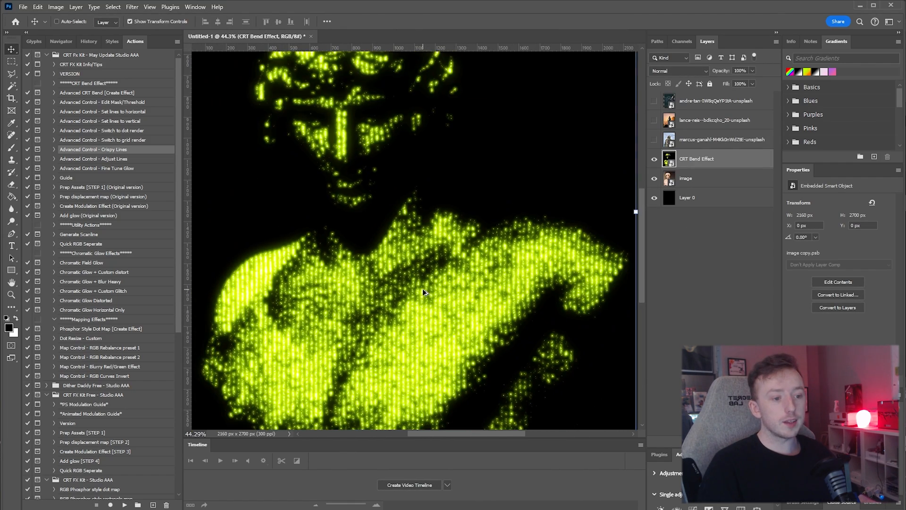
pyautogui.scroll(3, 423, 288)
pyautogui.scroll(-2, 456, 302)
pyautogui.scroll(3, 456, 301)
pyautogui.moveTo(464, 317); pyautogui.dragTo(541, 423)
pyautogui.scroll(-3, 429, 220)
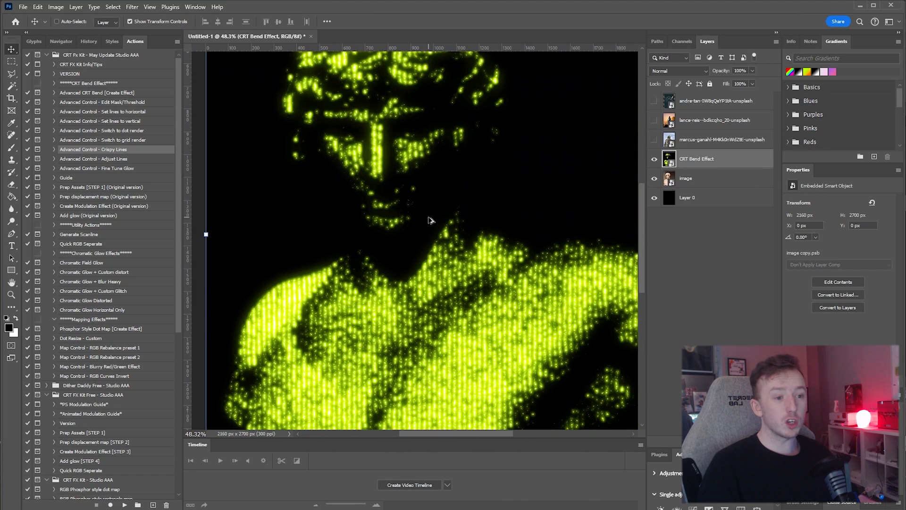
pyautogui.scroll(-2, 456, 207)
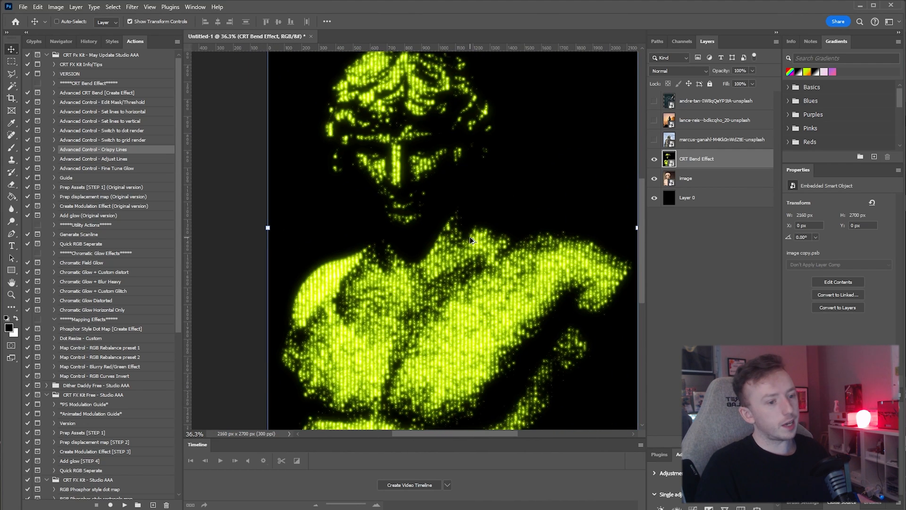
pyautogui.moveTo(456, 211); pyautogui.dragTo(417, 186)
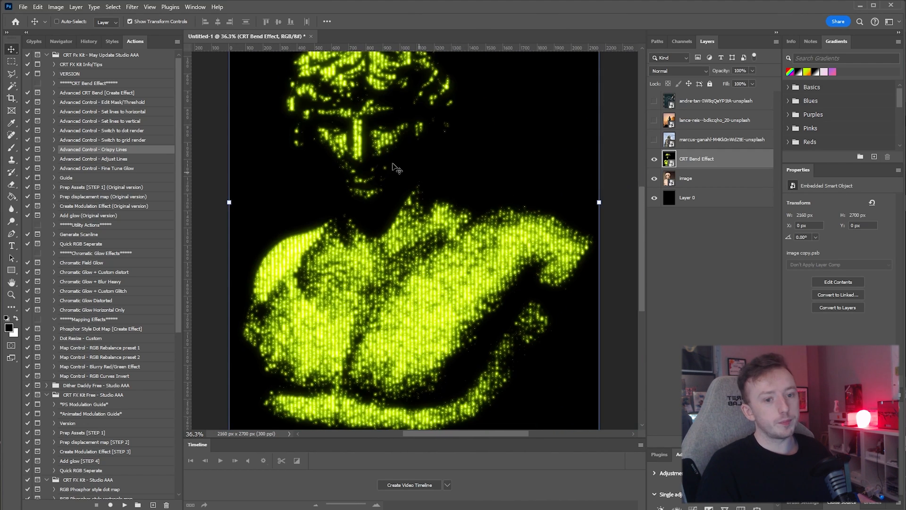
# - Run the Advanced Control - Switch to dot render action on the CRT Bend Effect layer and continue through its messages
pyautogui.click(124, 131)
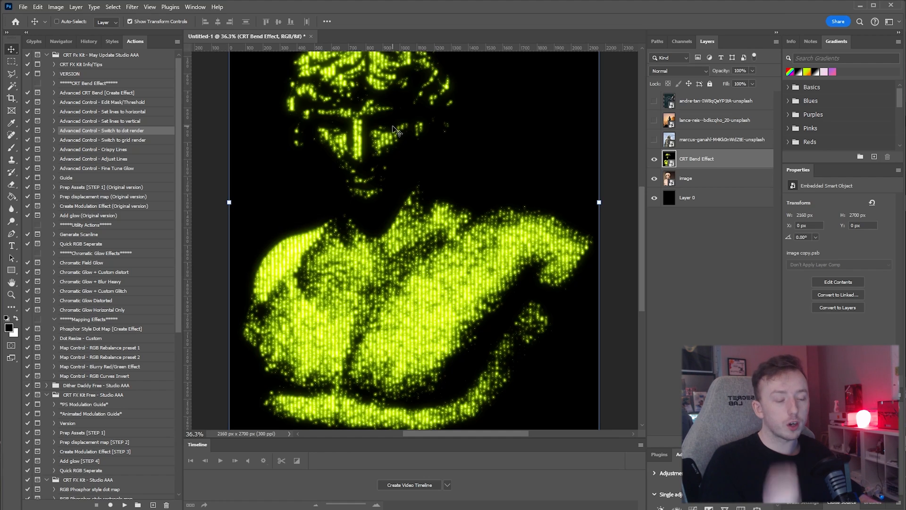
pyautogui.click(125, 505)
pyautogui.click(377, 222)
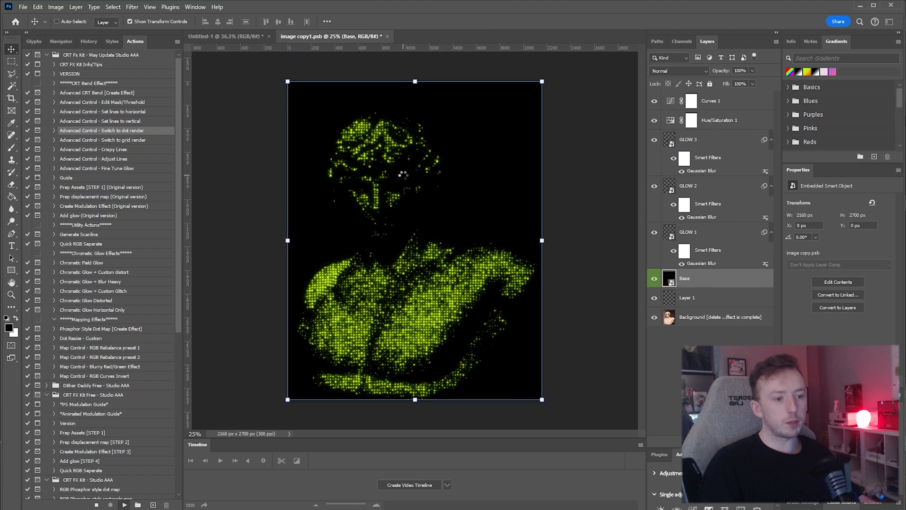
pyautogui.click(397, 212)
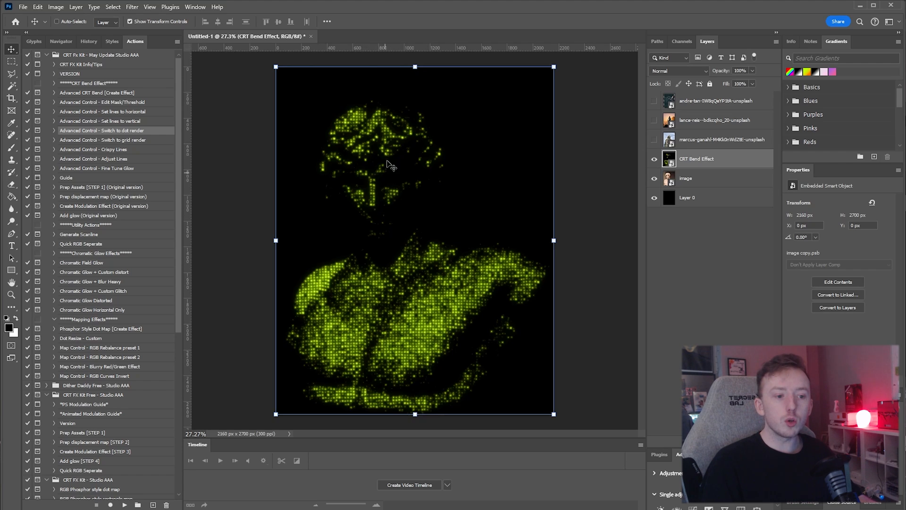
# - Run the Advanced Control - Edit Mask/Threshold action, set the threshold level to 202, and check the dots on the bust
pyautogui.click(73, 100)
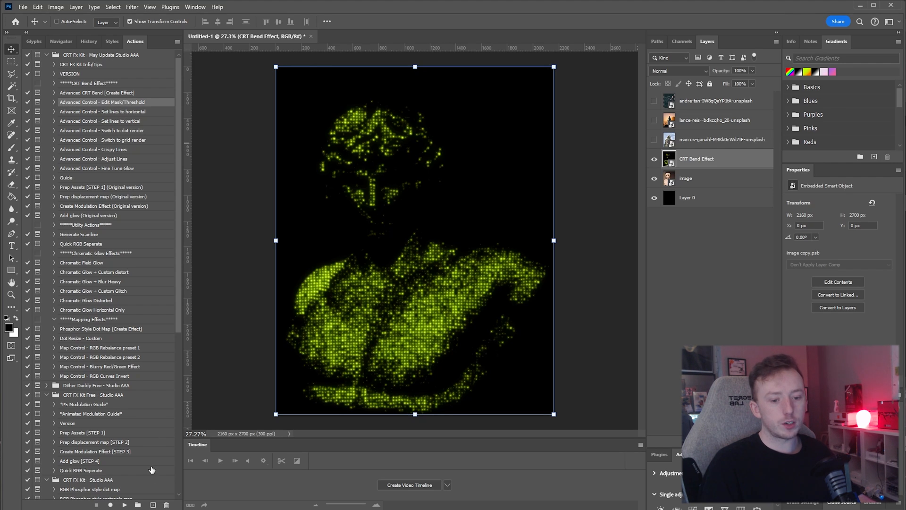
pyautogui.click(125, 505)
pyautogui.moveTo(631, 259); pyautogui.dragTo(656, 258)
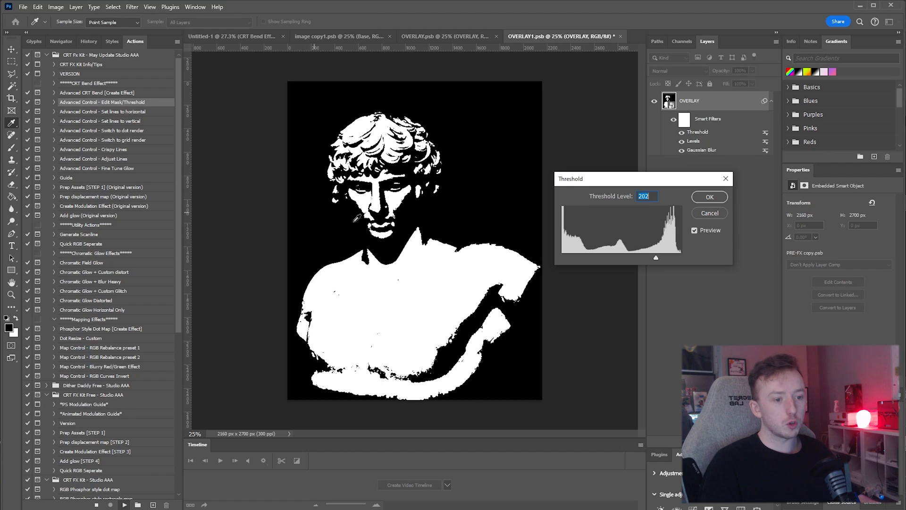
pyautogui.click(708, 194)
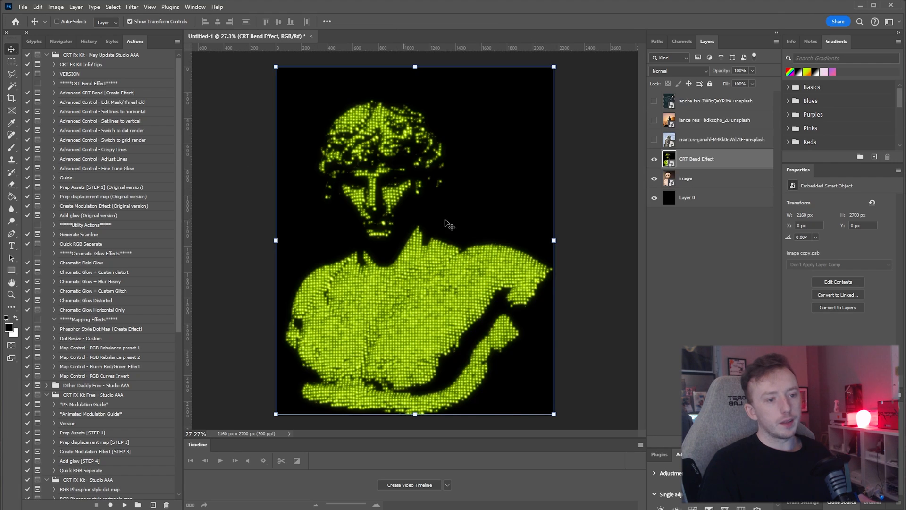
pyautogui.scroll(5, 417, 240)
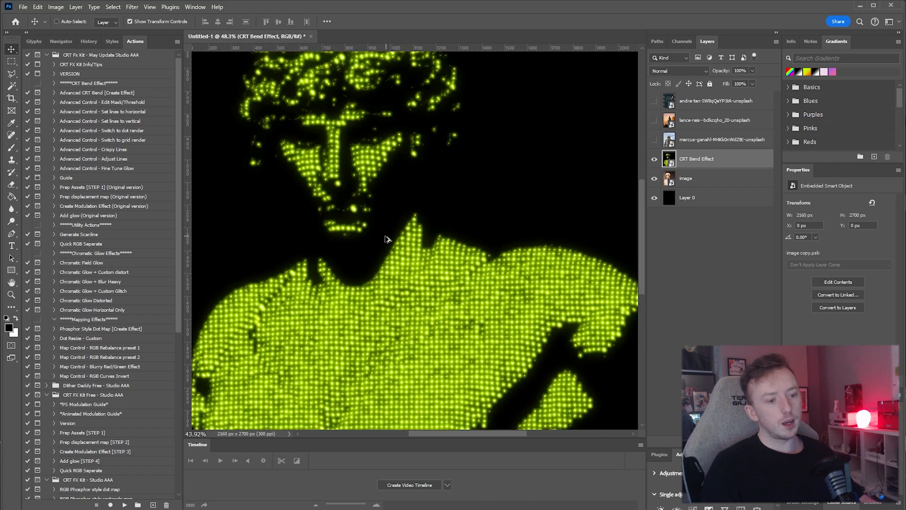
pyautogui.scroll(-4, 378, 230)
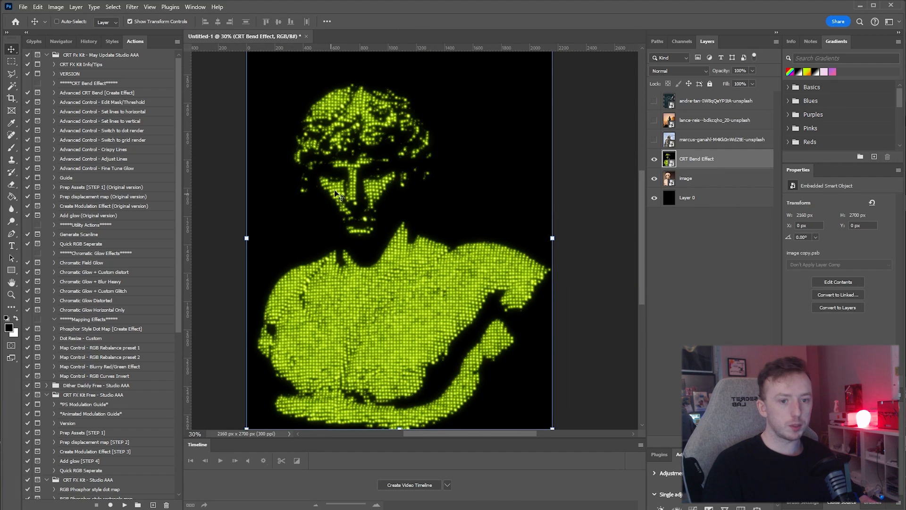
# - Run the Advanced Control - Switch to grid render action on the CRT Bend Effect layer
pyautogui.click(115, 140)
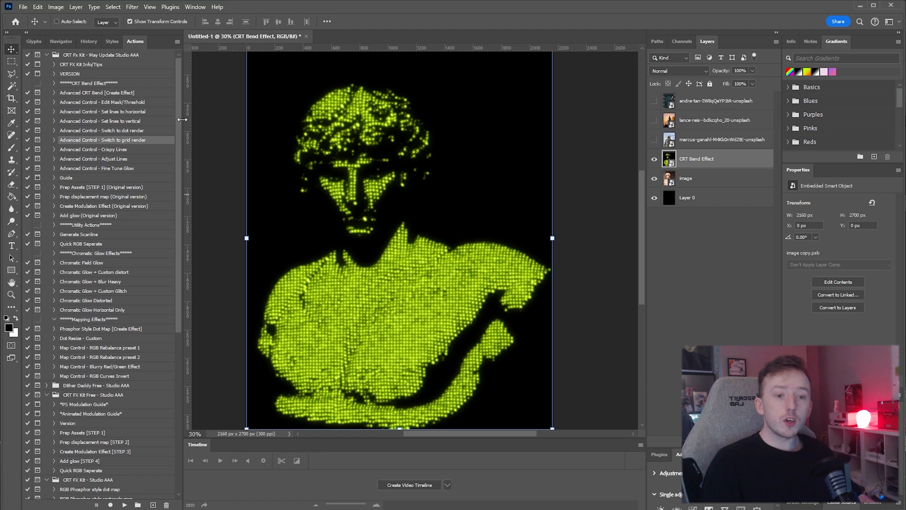
pyautogui.click(125, 505)
pyautogui.click(112, 102)
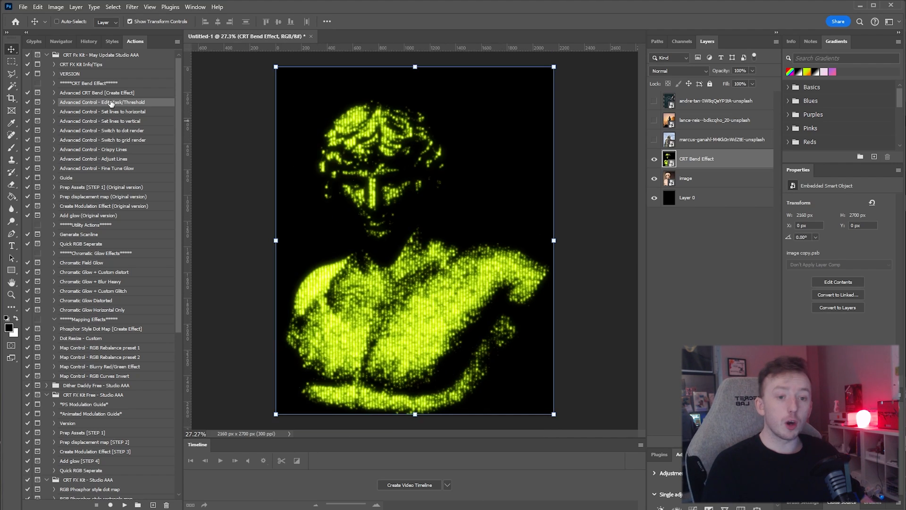
pyautogui.click(108, 170)
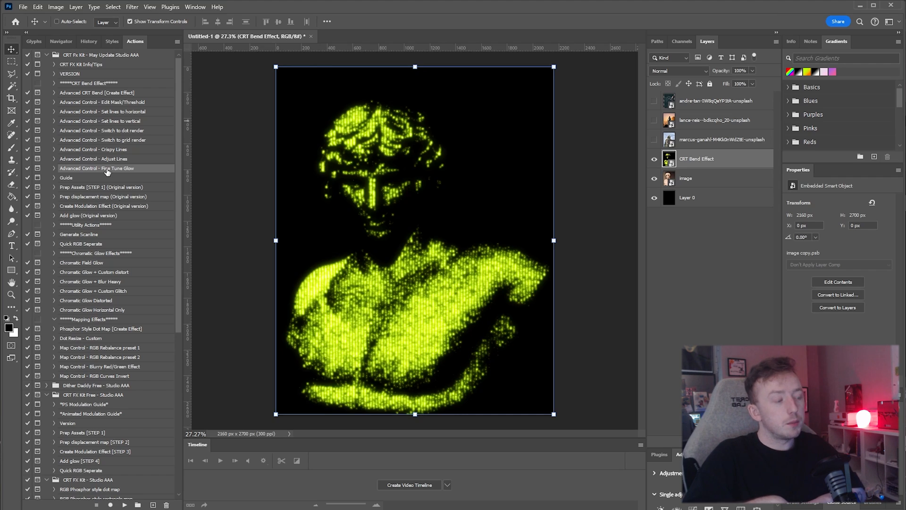
pyautogui.click(86, 103)
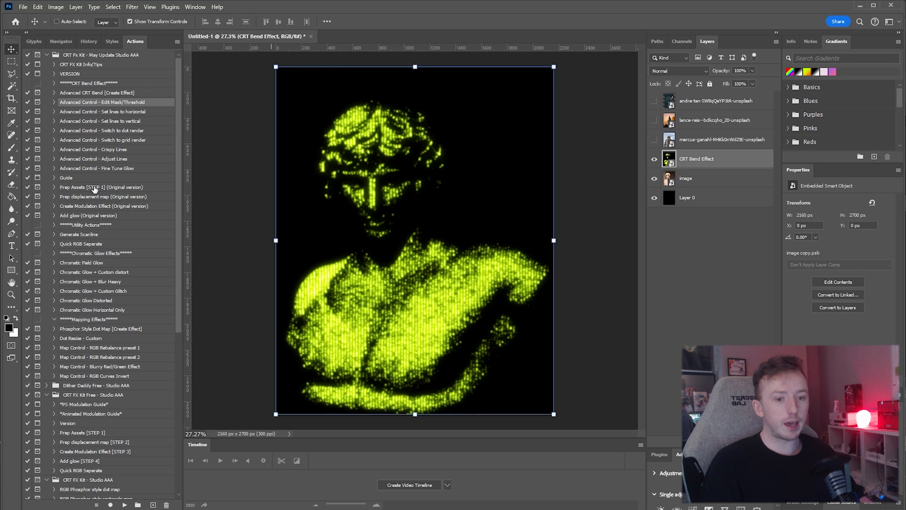
pyautogui.click(74, 188)
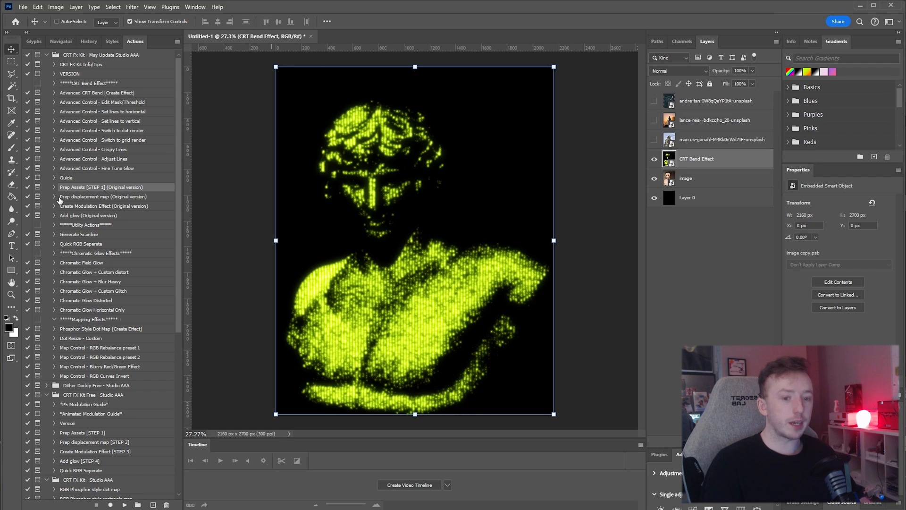
pyautogui.click(60, 197)
pyautogui.click(61, 206)
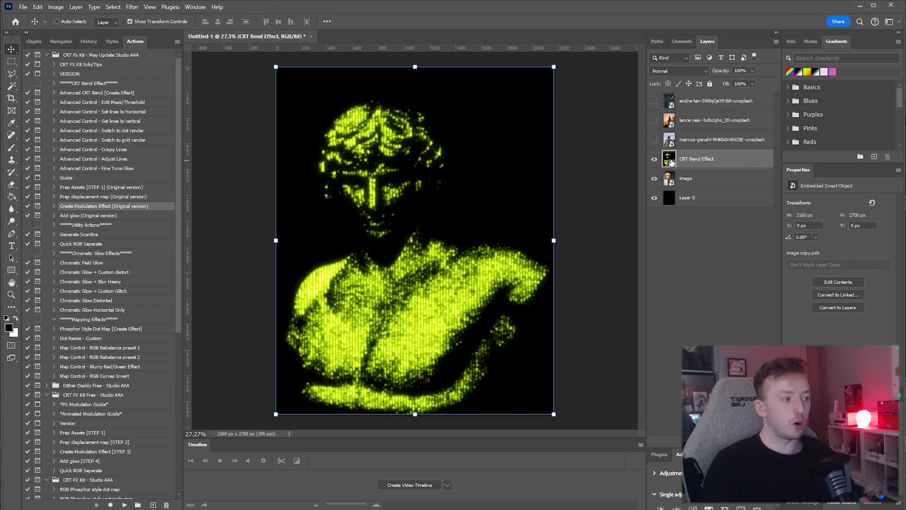
# - Open the CRT Bend Effect smart object and try a cyan-blue hue on its Hue/Saturation 1 adjustment
pyautogui.click(688, 265)
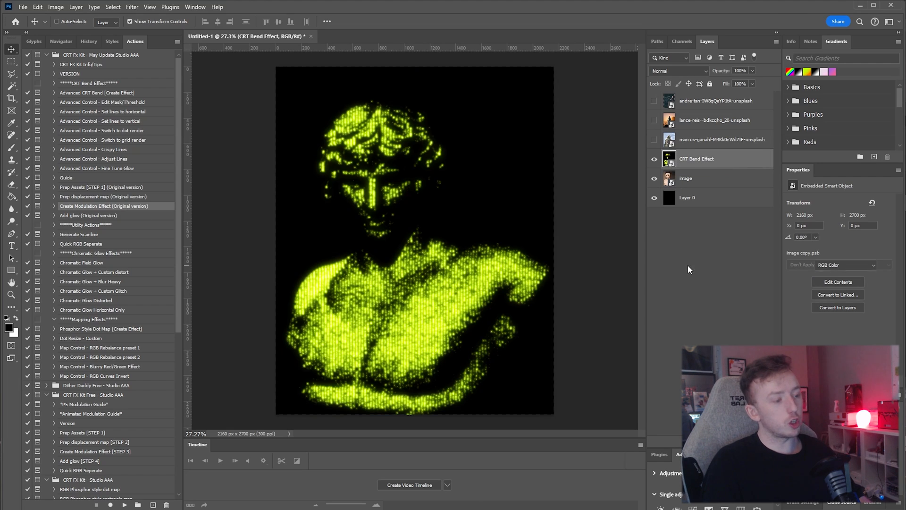
pyautogui.doubleClick(670, 159)
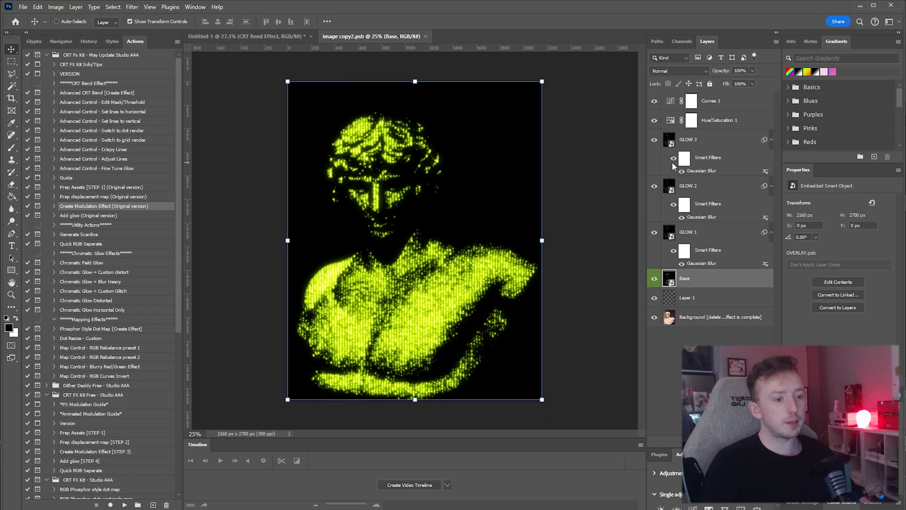
pyautogui.click(654, 120)
pyautogui.click(655, 120)
pyautogui.click(718, 120)
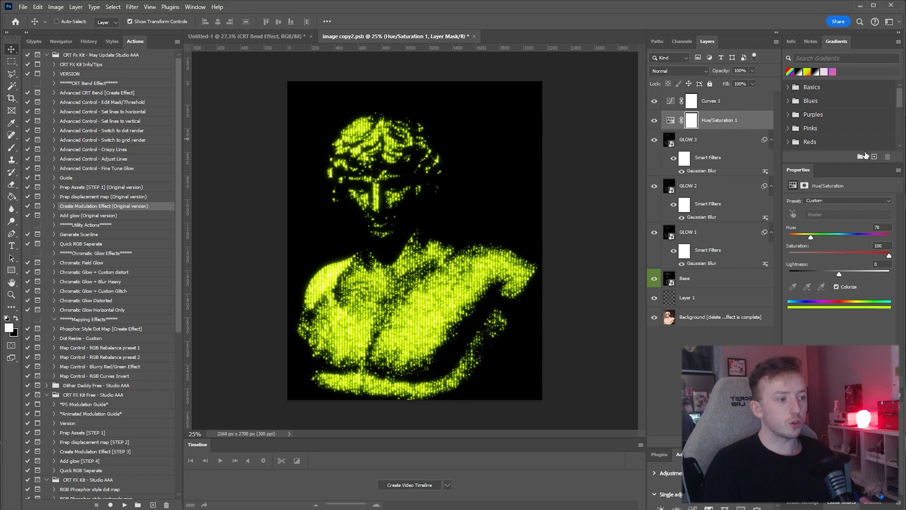
pyautogui.moveTo(809, 234); pyautogui.dragTo(831, 255)
# - Look at the Curves 1 adjustment and compare the effect with the GLOW 3 layer hidden and shown
pyautogui.click(711, 101)
pyautogui.click(708, 140)
pyautogui.click(654, 140)
pyautogui.click(654, 140)
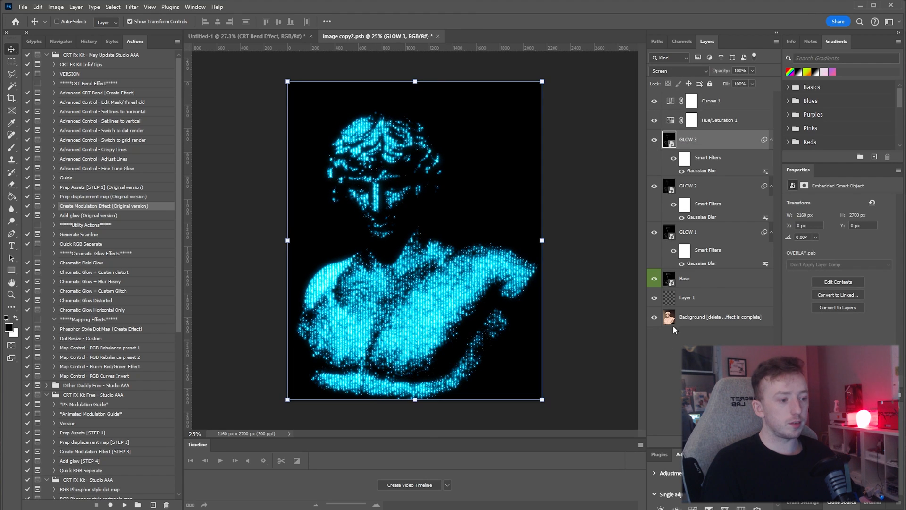
# - Open the Base smart object, look through its PRE-FX, HORIZONTAL, VERTICAL and OVERLAY layers, and close it without saving
pyautogui.click(714, 283)
pyautogui.doubleClick(669, 280)
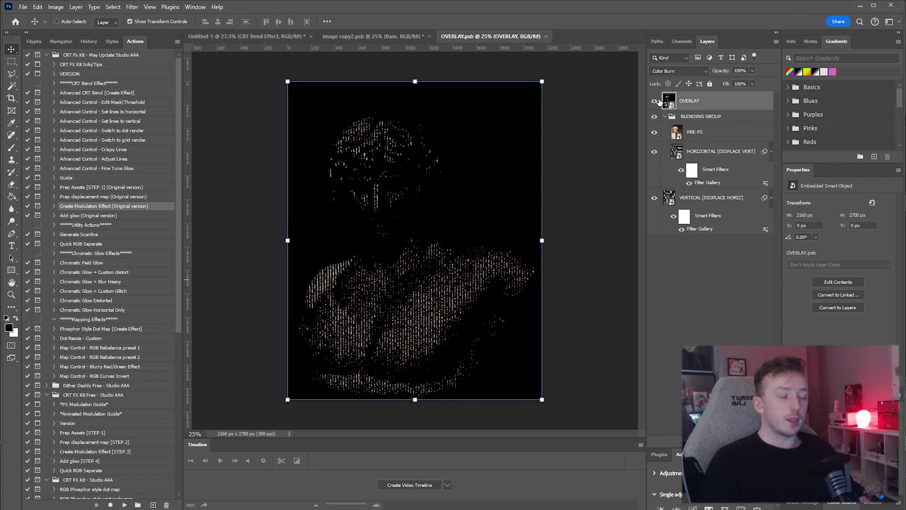
pyautogui.click(699, 136)
pyautogui.click(692, 152)
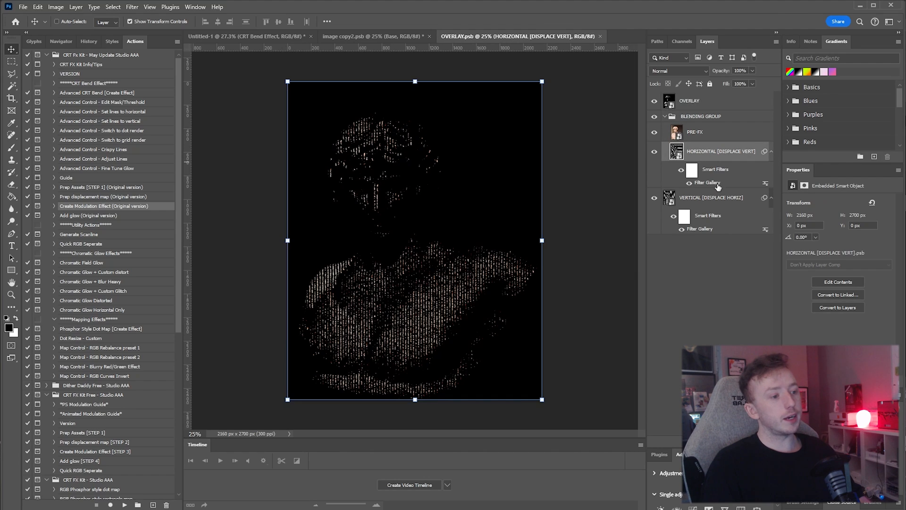
pyautogui.click(718, 202)
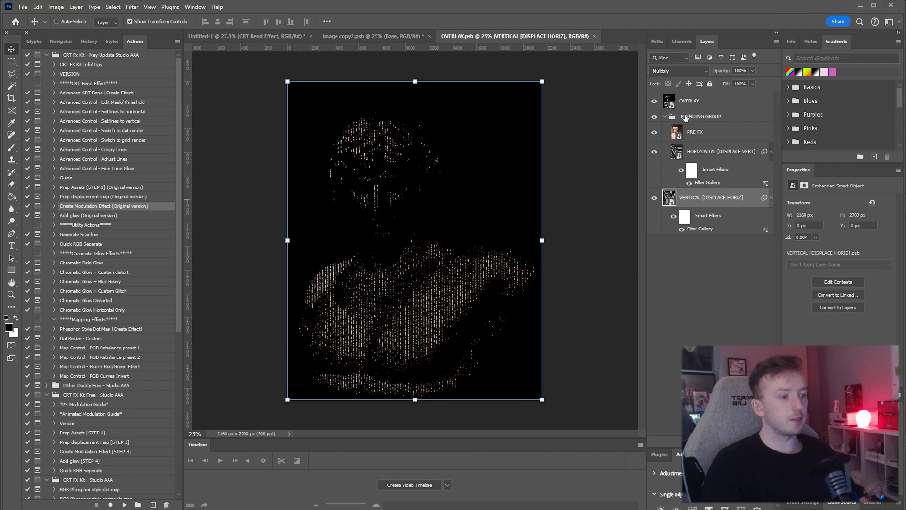
pyautogui.click(693, 101)
pyautogui.click(551, 40)
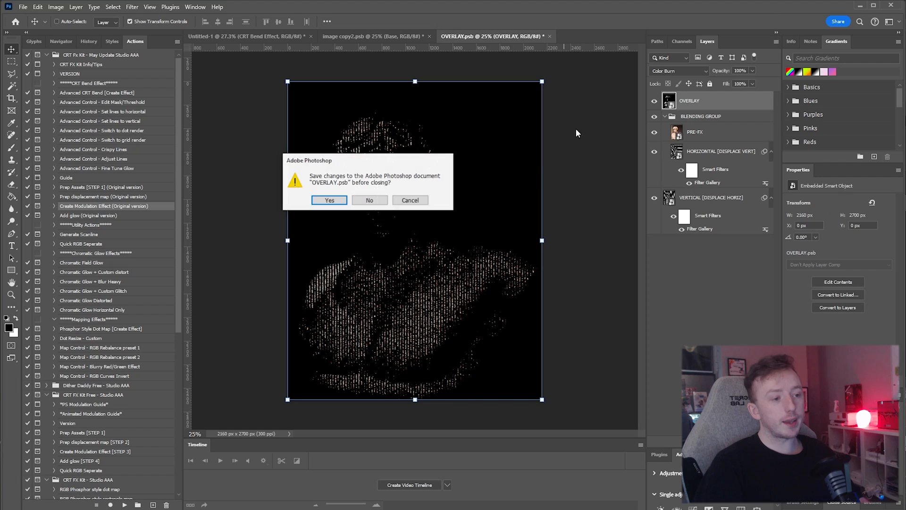
pyautogui.click(369, 201)
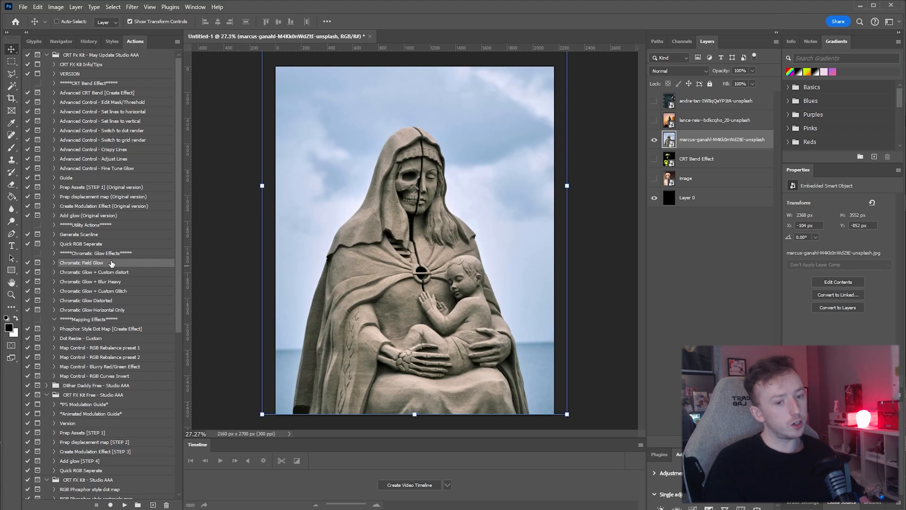
pyautogui.click(95, 275)
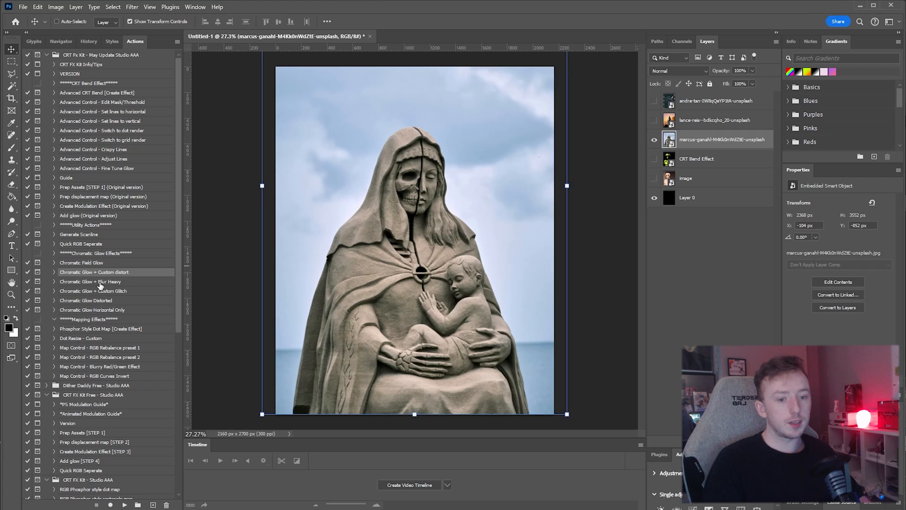
pyautogui.click(99, 310)
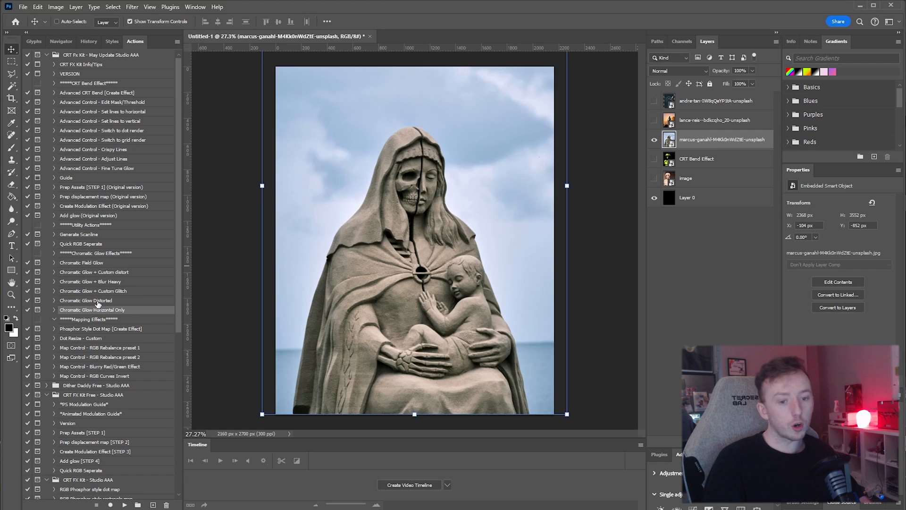
pyautogui.click(93, 264)
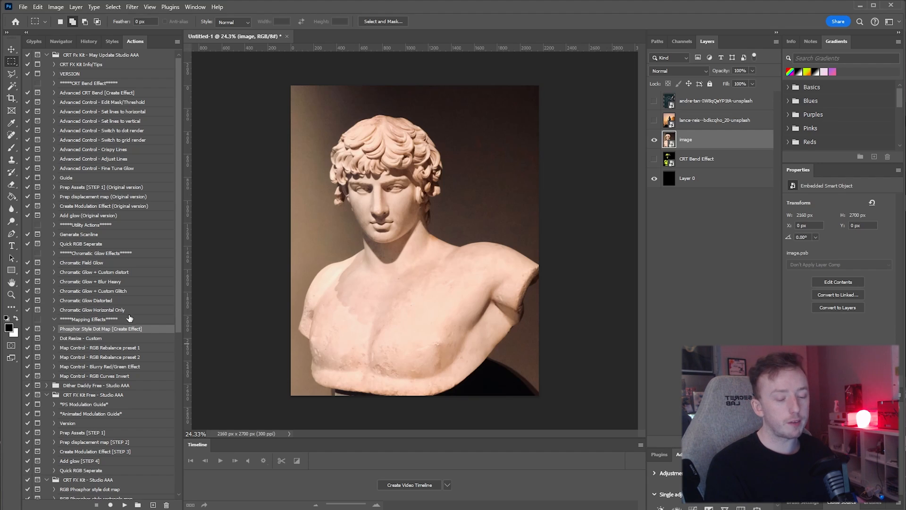
pyautogui.click(102, 338)
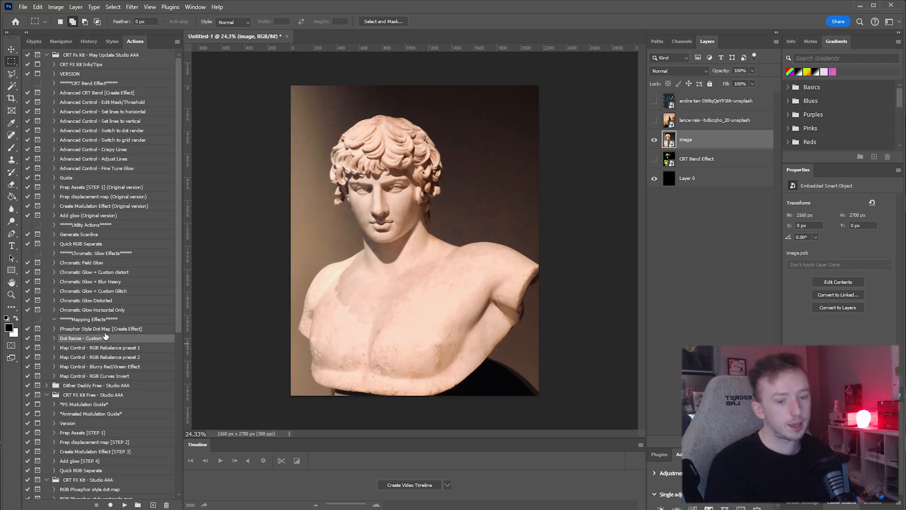
pyautogui.click(108, 332)
pyautogui.click(108, 348)
pyautogui.click(121, 359)
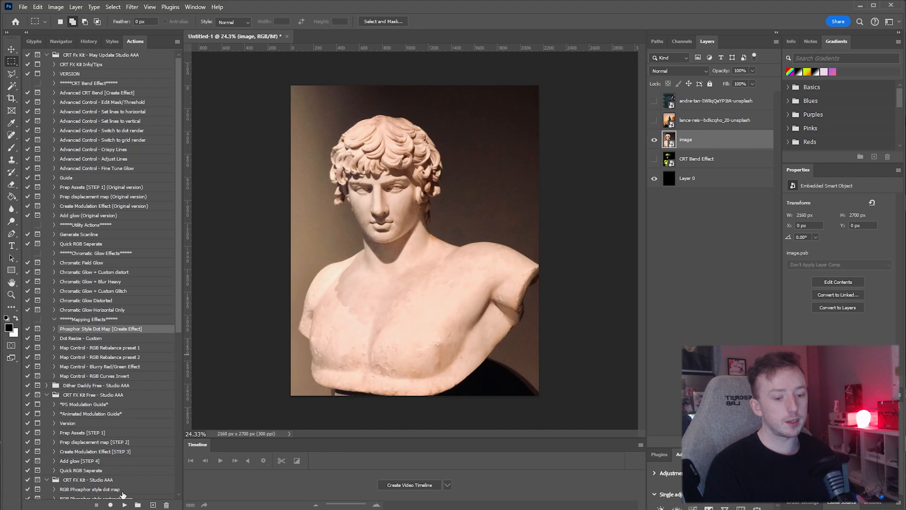
# - Run the Phosphor Style Dot Map [Create Effect] action on the image layer and apply its Levels with a 0.94 midtone value
pyautogui.click(123, 504)
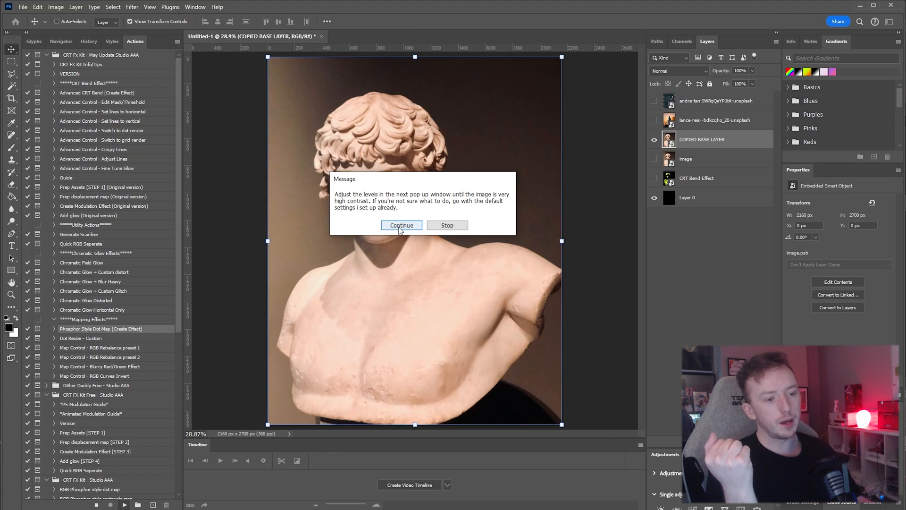
pyautogui.click(400, 226)
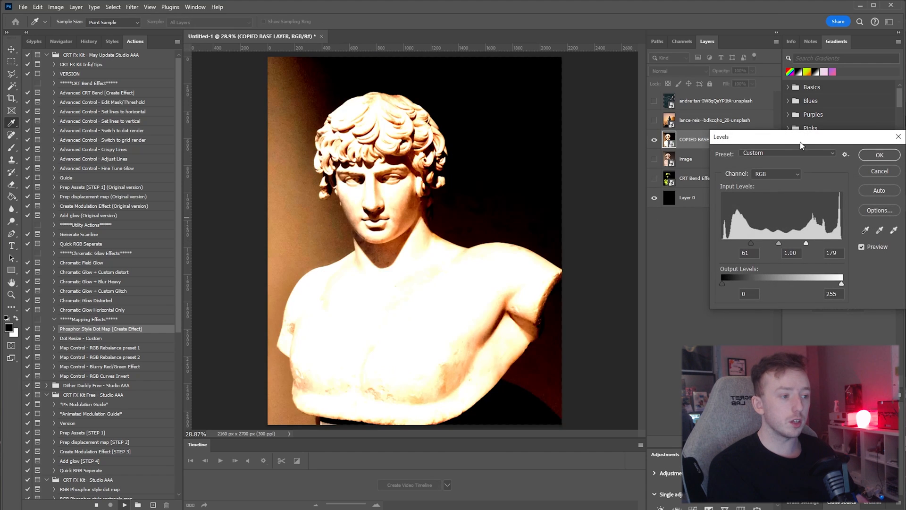
pyautogui.moveTo(699, 212)
pyautogui.mouseDown()
pyautogui.moveTo(733, 216)
pyautogui.moveTo(678, 222)
pyautogui.moveTo(727, 216)
pyautogui.moveTo(703, 217)
pyautogui.mouseUp()
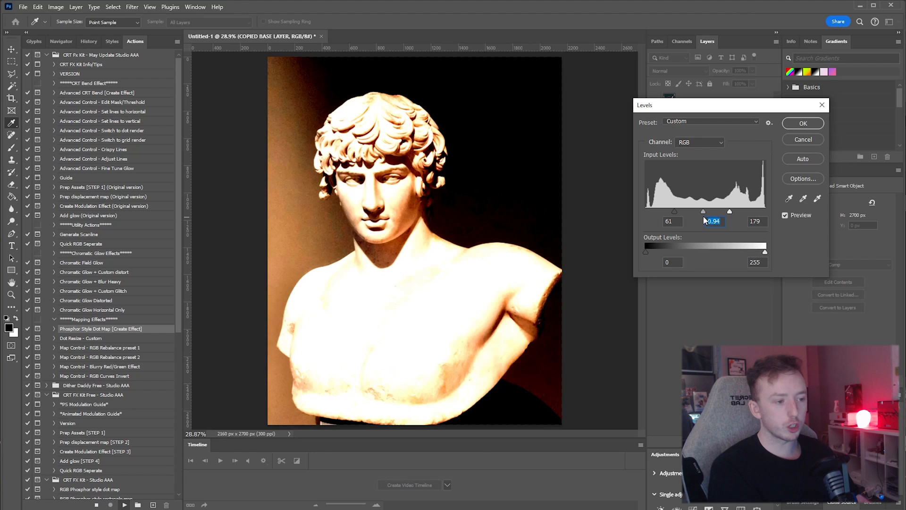
pyautogui.click(809, 124)
# - Continue the action and apply Black and White with reds, yellows, greens, cyans, blues and magentas all at -200%
pyautogui.click(401, 219)
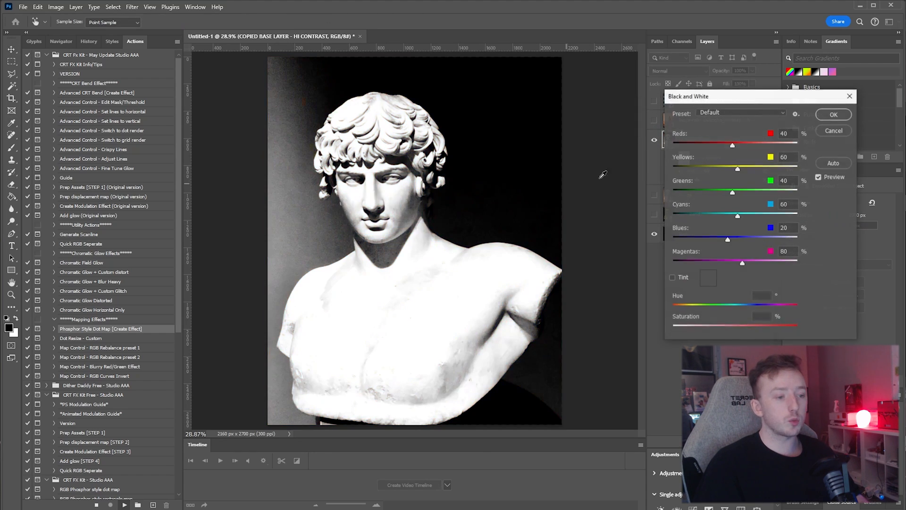
pyautogui.moveTo(731, 145); pyautogui.dragTo(616, 147)
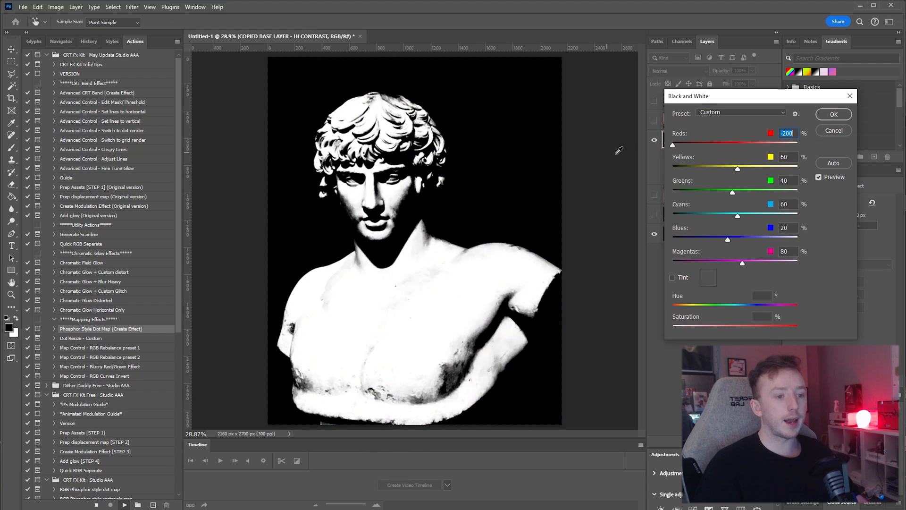
pyautogui.moveTo(737, 168); pyautogui.dragTo(399, 196)
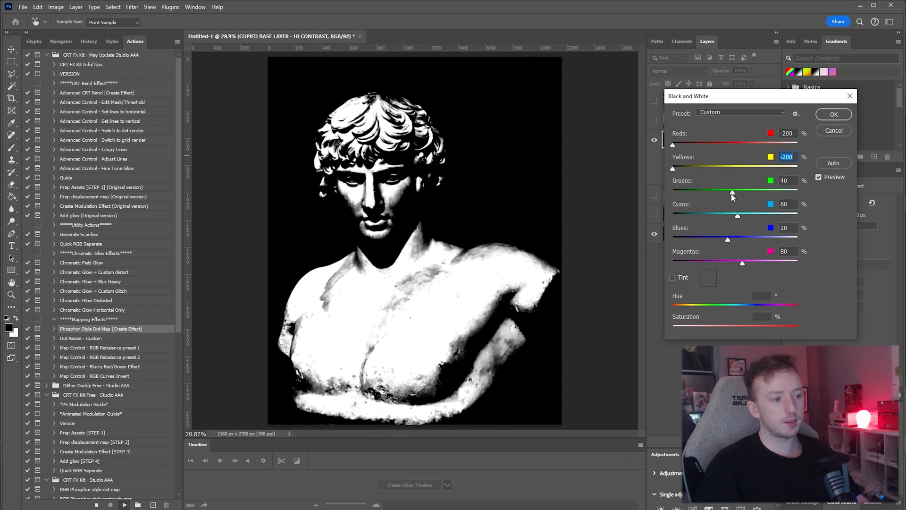
pyautogui.moveTo(732, 194); pyautogui.dragTo(539, 221)
pyautogui.moveTo(737, 216); pyautogui.dragTo(556, 220)
pyautogui.moveTo(727, 240); pyautogui.dragTo(671, 241)
pyautogui.press('Tab')
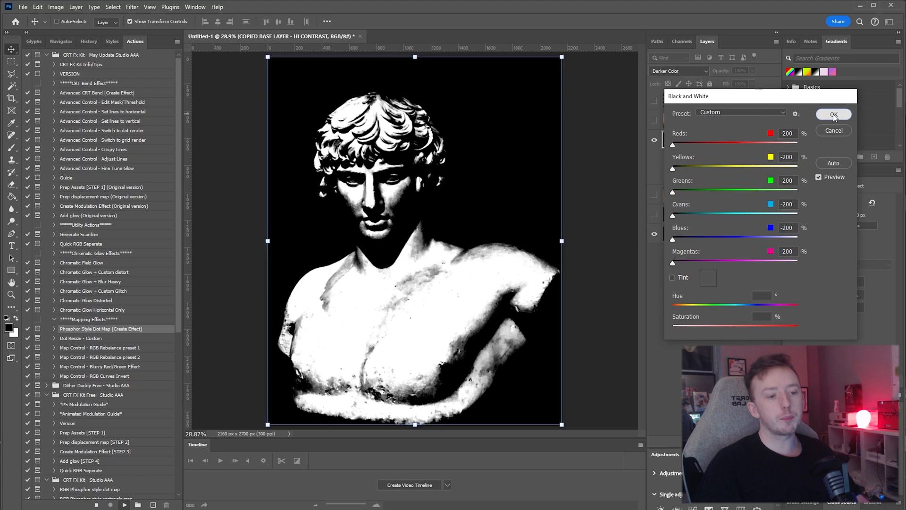
pyautogui.click(834, 114)
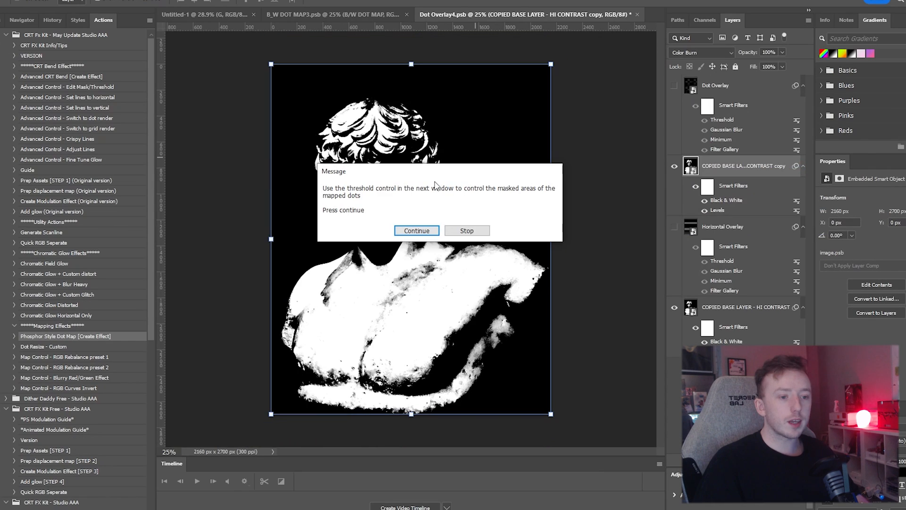
# - Apply the action's Threshold for the masked dot areas at a level of 255
pyautogui.moveTo(441, 172); pyautogui.dragTo(522, 61)
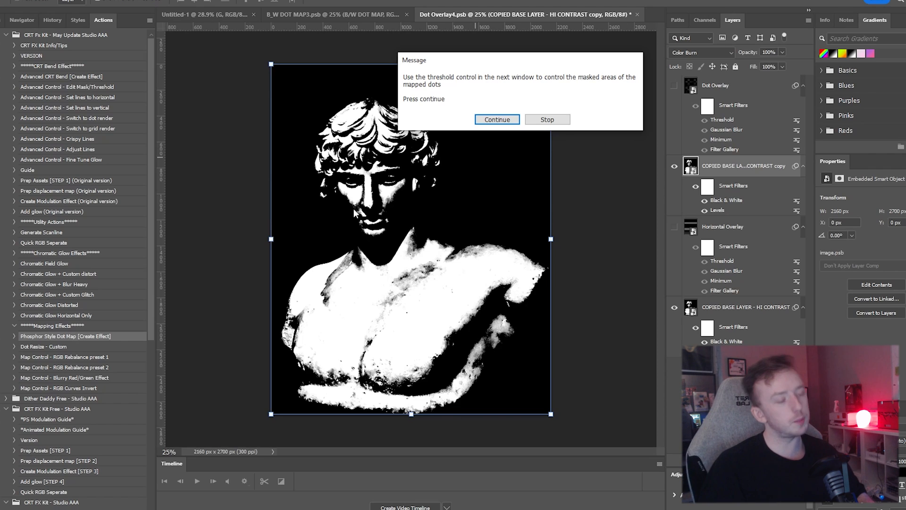
pyautogui.press('Return')
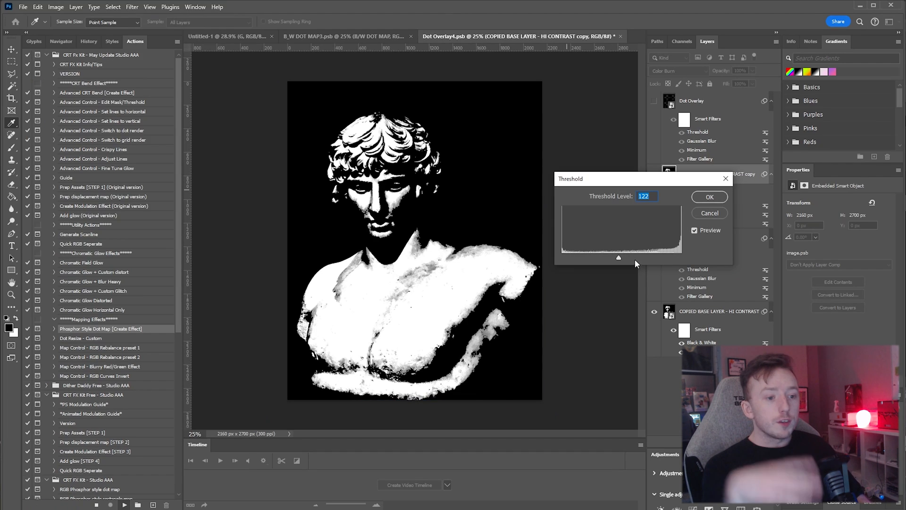
pyautogui.moveTo(619, 258); pyautogui.dragTo(703, 271)
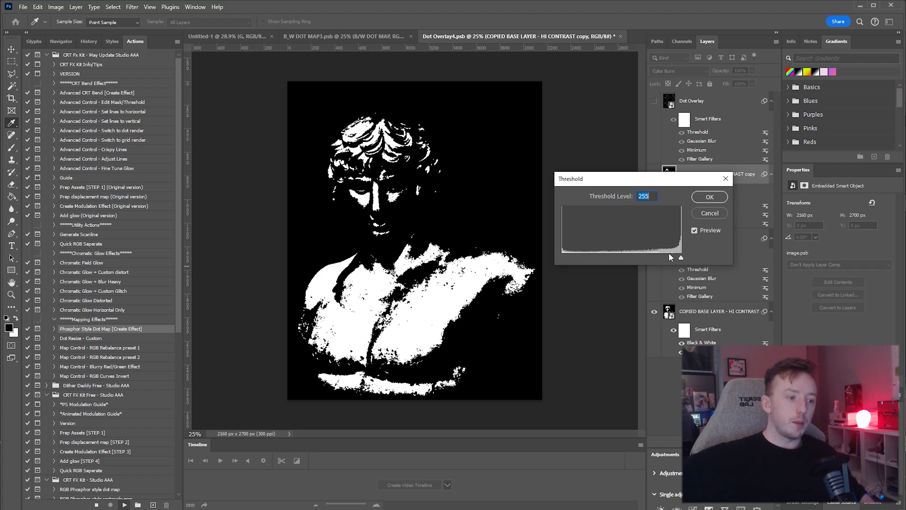
pyautogui.moveTo(669, 255); pyautogui.dragTo(865, 278)
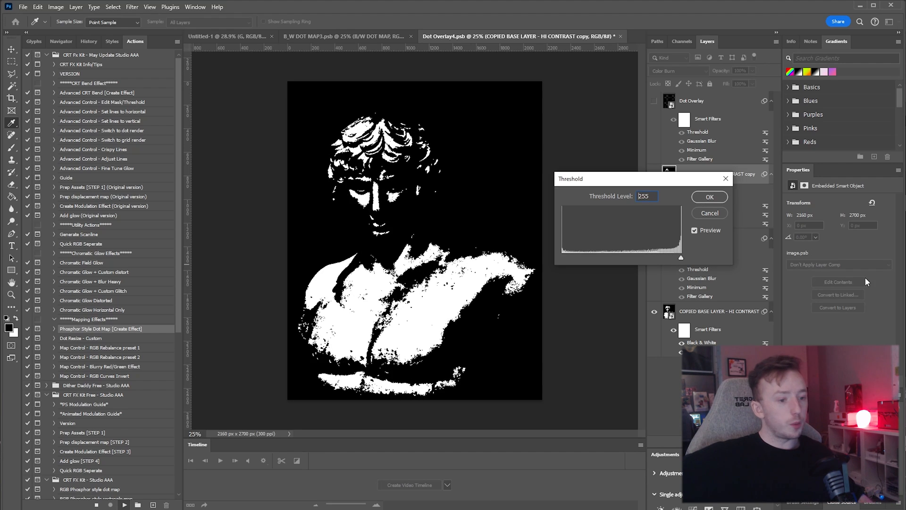
pyautogui.click(709, 197)
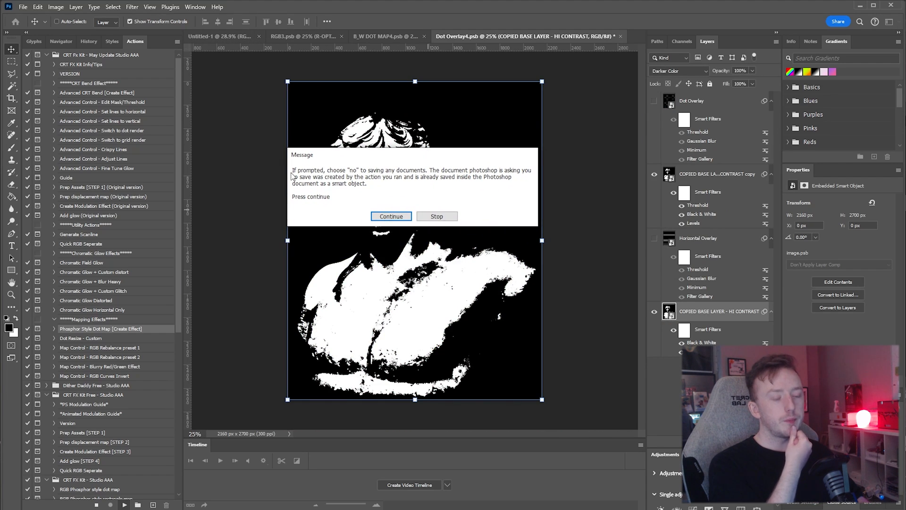
# - Let the action finish, declining to save B_W DOT MAP4.psb, and dismiss the completion message
pyautogui.click(401, 218)
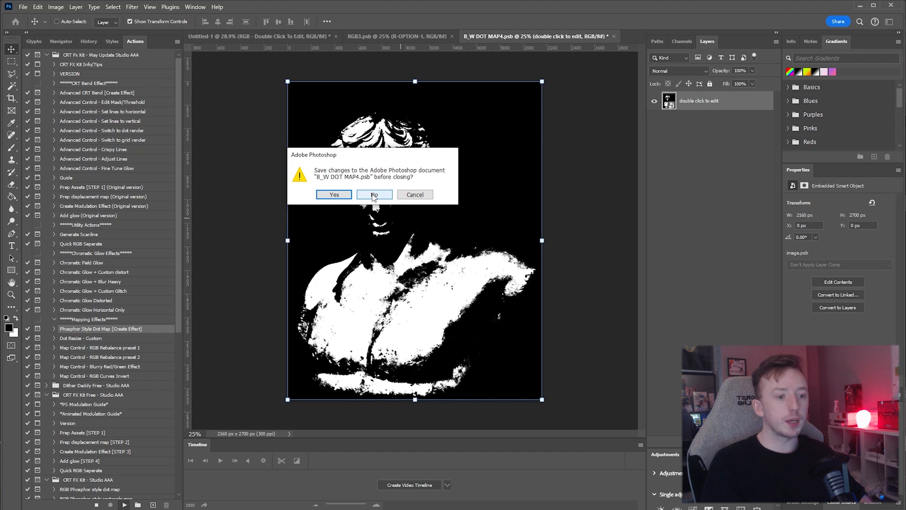
pyautogui.click(374, 195)
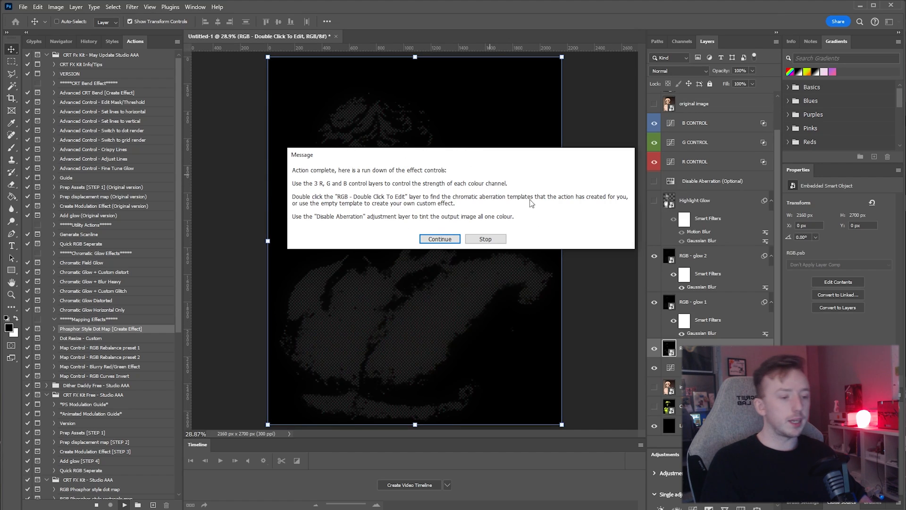
pyautogui.click(441, 240)
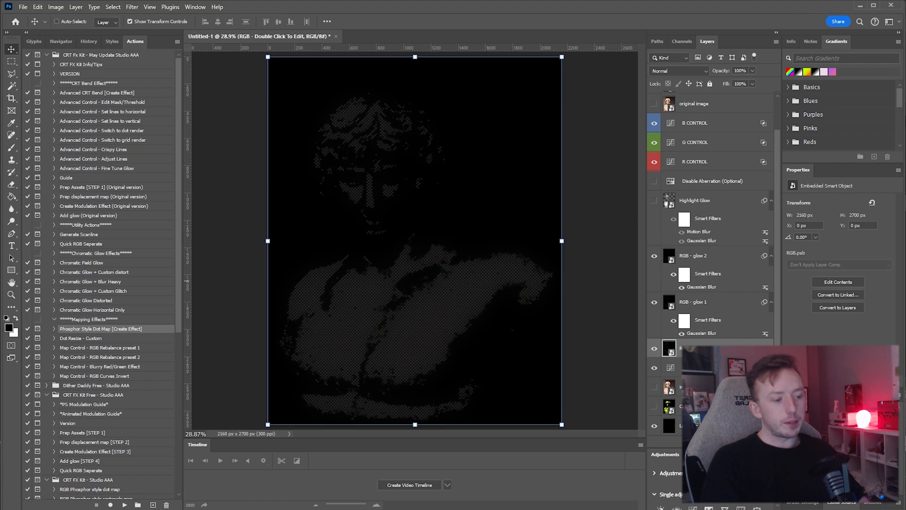
# - Move the Curves - Optional adjustment above the RGB - Double Click To Edit layer
pyautogui.click(671, 368)
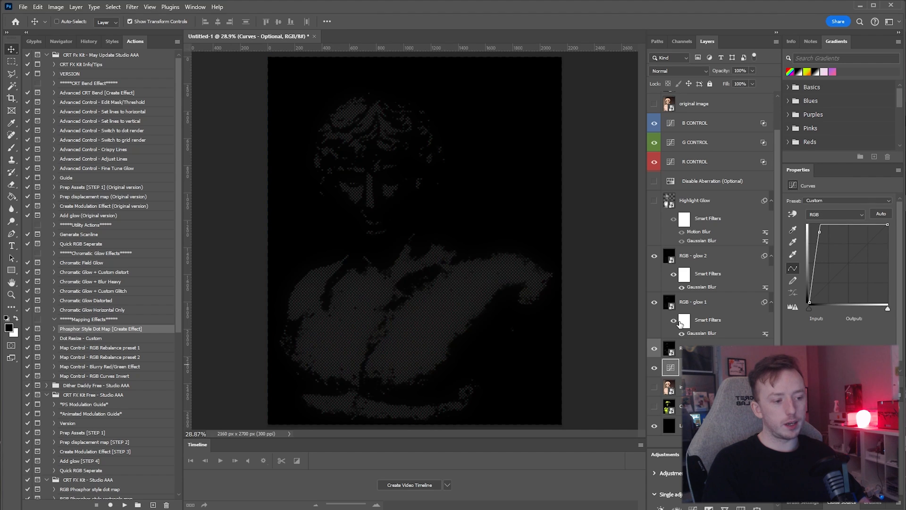
pyautogui.click(674, 350)
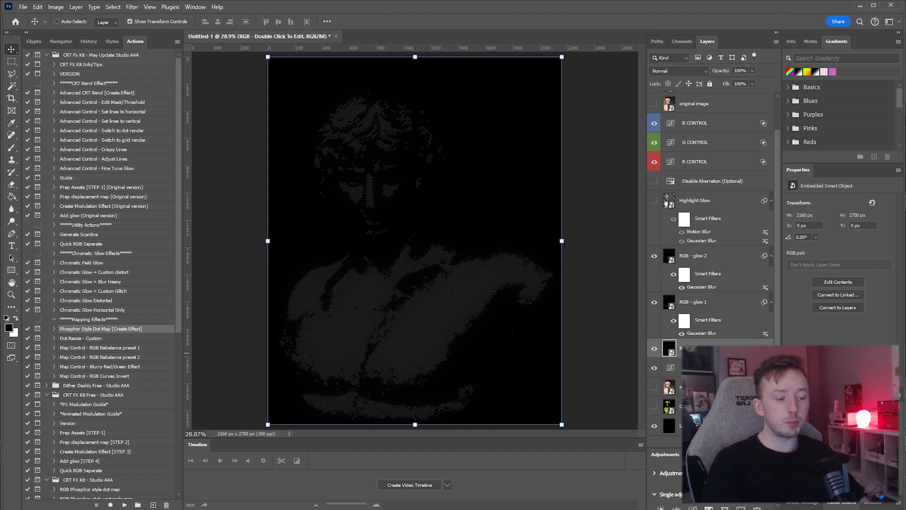
pyautogui.moveTo(698, 368); pyautogui.dragTo(698, 335)
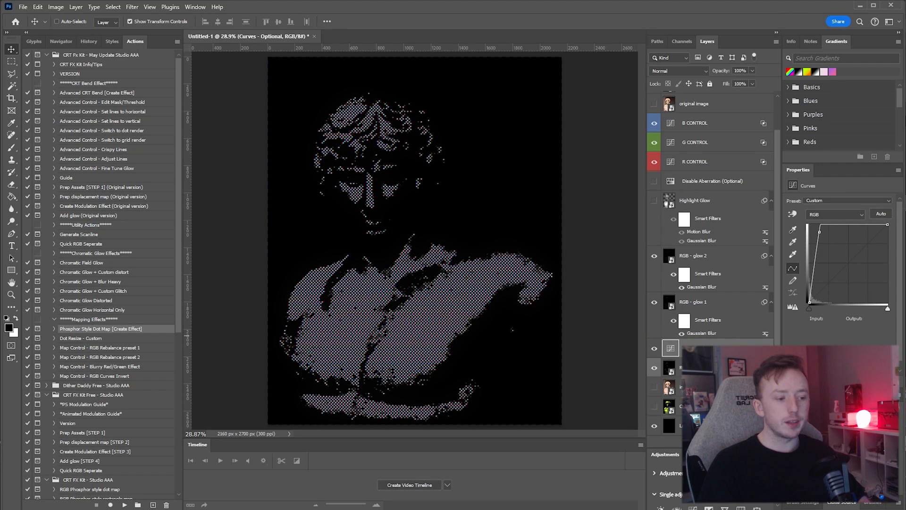
# - Look through the CRT Bend Effect, RGB - Double Click To Edit, Curves - Optional, RGB - glow 1 and RGB - glow 2 layers
pyautogui.click(698, 387)
pyautogui.click(698, 406)
pyautogui.scroll(2, 708, 302)
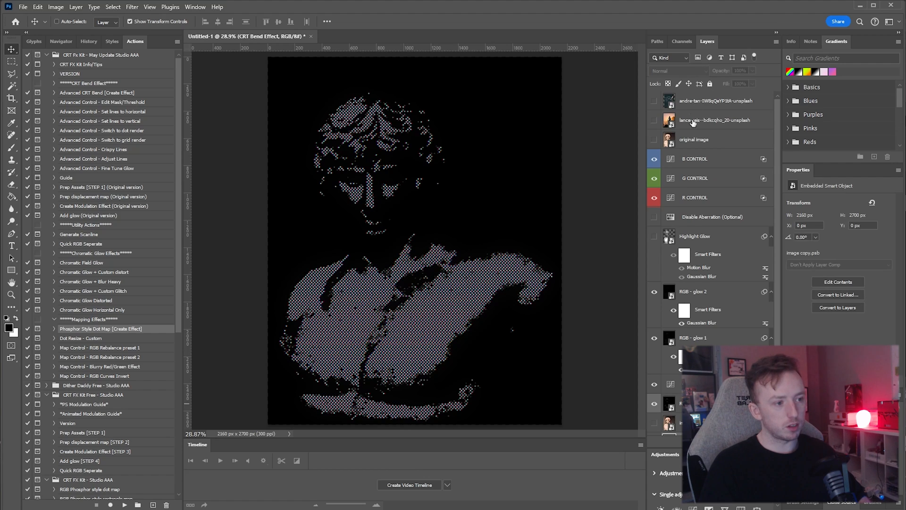
pyautogui.scroll(-1, 693, 123)
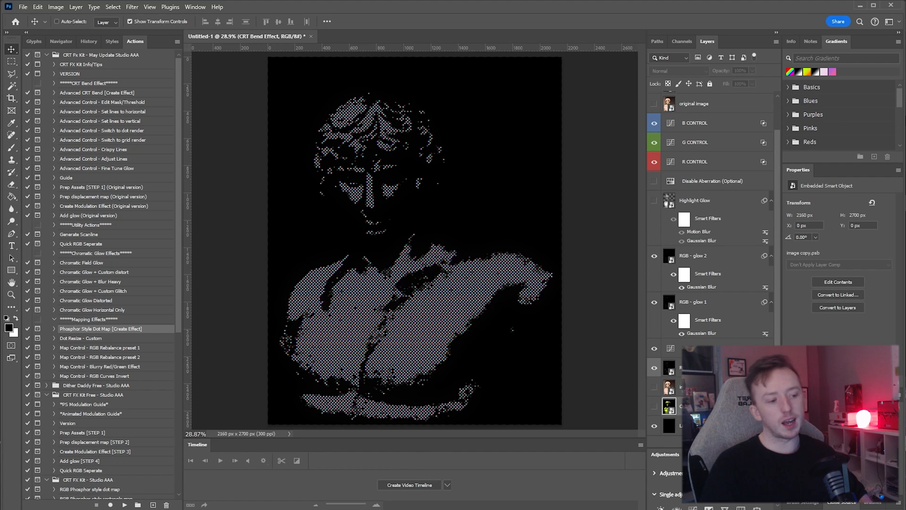
pyautogui.click(698, 367)
pyautogui.click(701, 348)
pyautogui.click(698, 368)
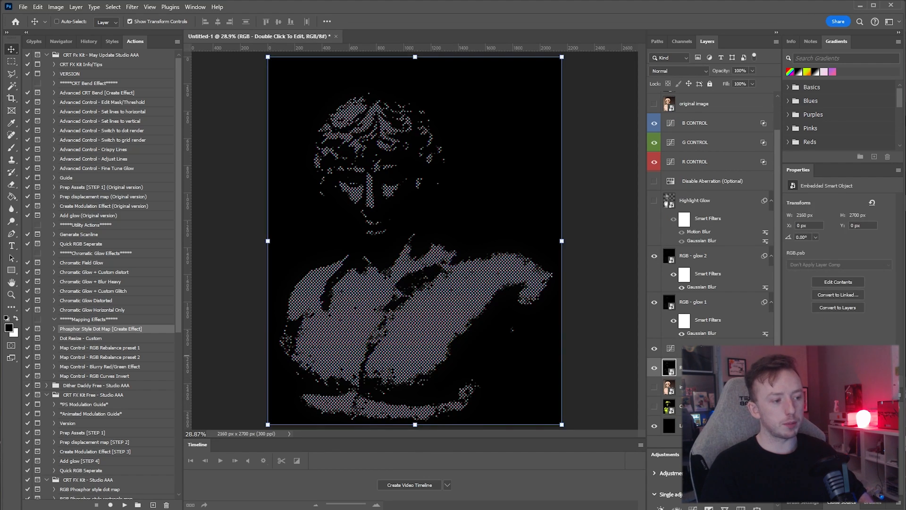
pyautogui.click(701, 348)
pyautogui.moveTo(818, 232); pyautogui.dragTo(820, 235)
pyautogui.click(700, 302)
pyautogui.click(702, 258)
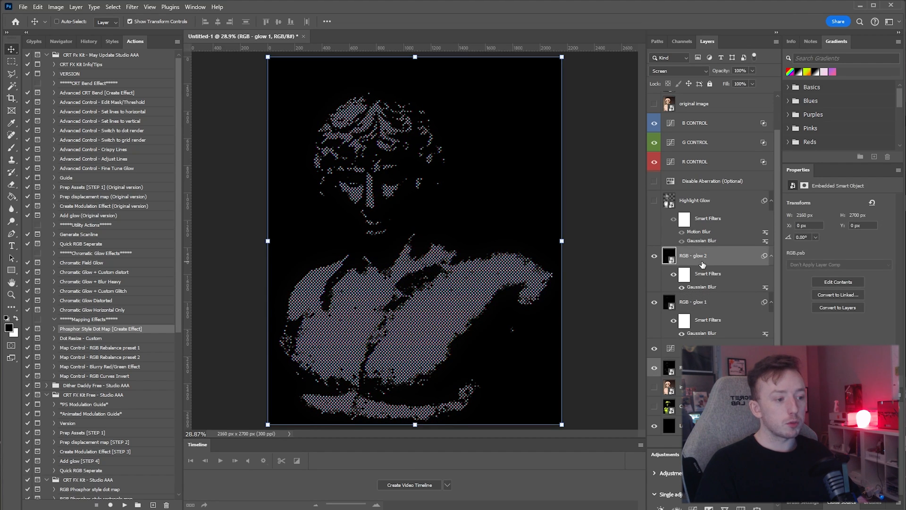
# - Compare the dot map with the Highlight Glow layer shown and hidden, leaving it hidden
pyautogui.click(653, 200)
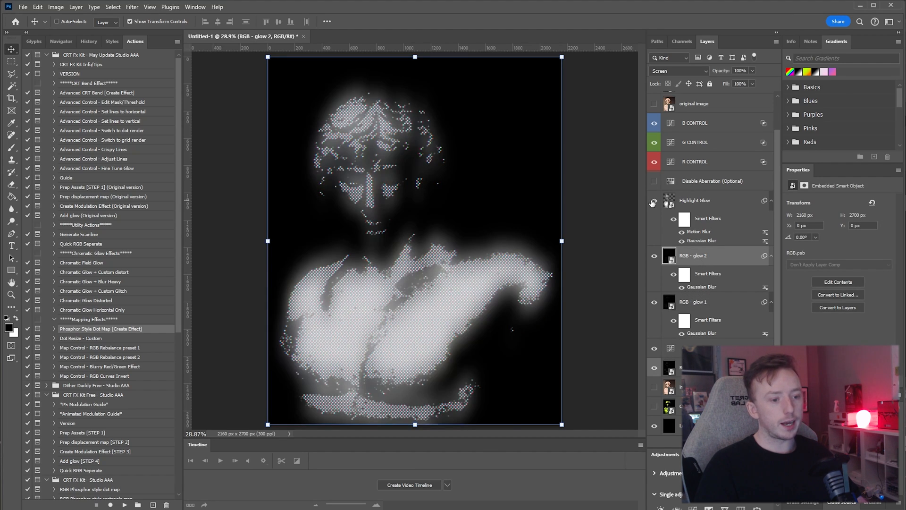
pyautogui.click(654, 202)
pyautogui.click(654, 202)
pyautogui.click(654, 202)
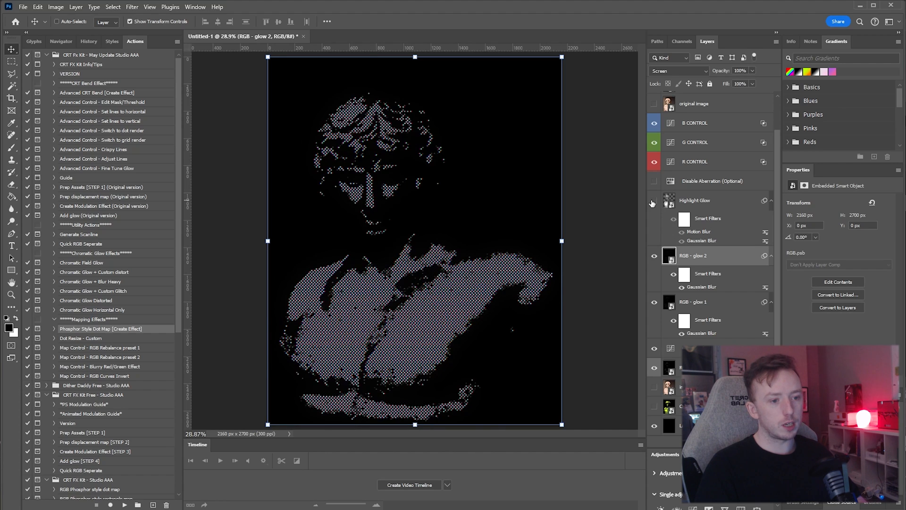
pyautogui.click(654, 202)
pyautogui.click(708, 200)
pyautogui.click(654, 200)
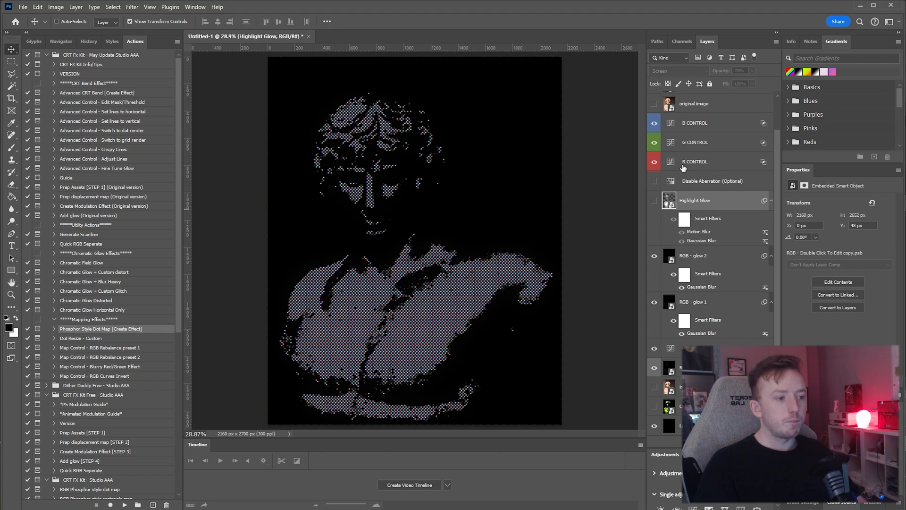
# - Look at the curves of the R CONTROL, G CONTROL and B CONTROL adjustments
pyautogui.click(685, 163)
pyautogui.click(688, 142)
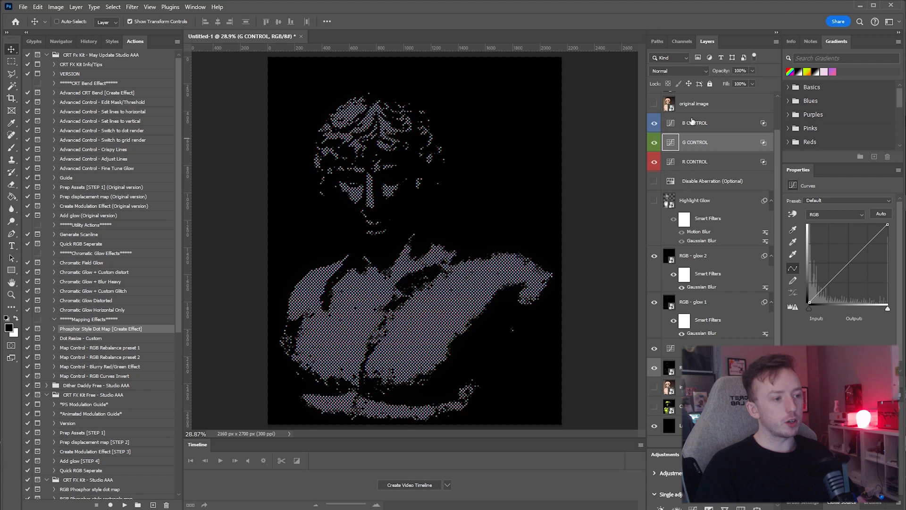
pyautogui.click(692, 122)
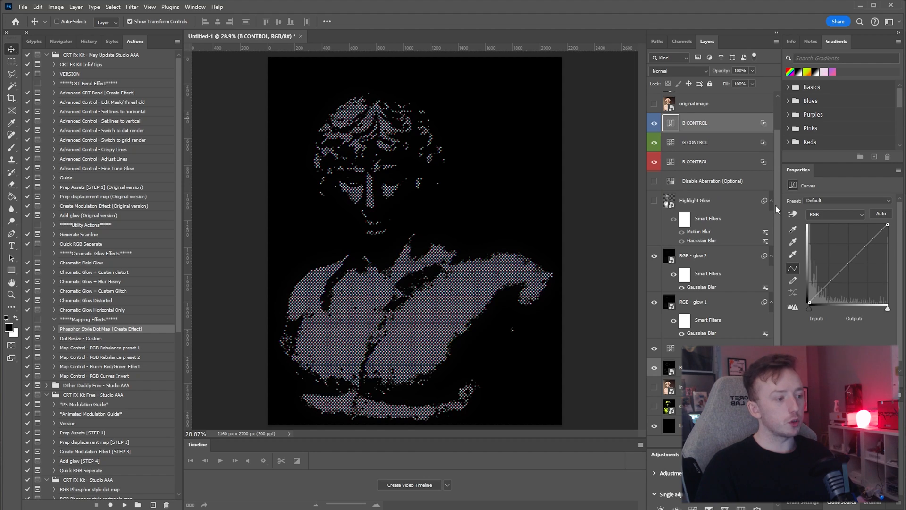
# - Try lifting the R CONTROL curve at input 92 to output 164, G CONTROL at 108 to 148, and bending the B CONTROL curve
pyautogui.click(706, 162)
pyautogui.moveTo(840, 262)
pyautogui.mouseDown()
pyautogui.moveTo(849, 285)
pyautogui.moveTo(844, 258)
pyautogui.moveTo(886, 289)
pyautogui.moveTo(814, 233)
pyautogui.moveTo(850, 260)
pyautogui.moveTo(838, 252)
pyautogui.mouseUp()
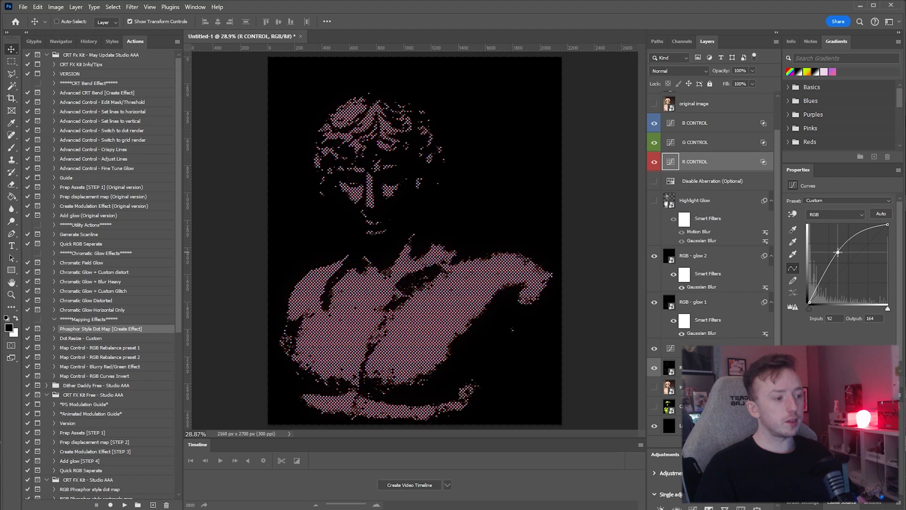
pyautogui.click(730, 143)
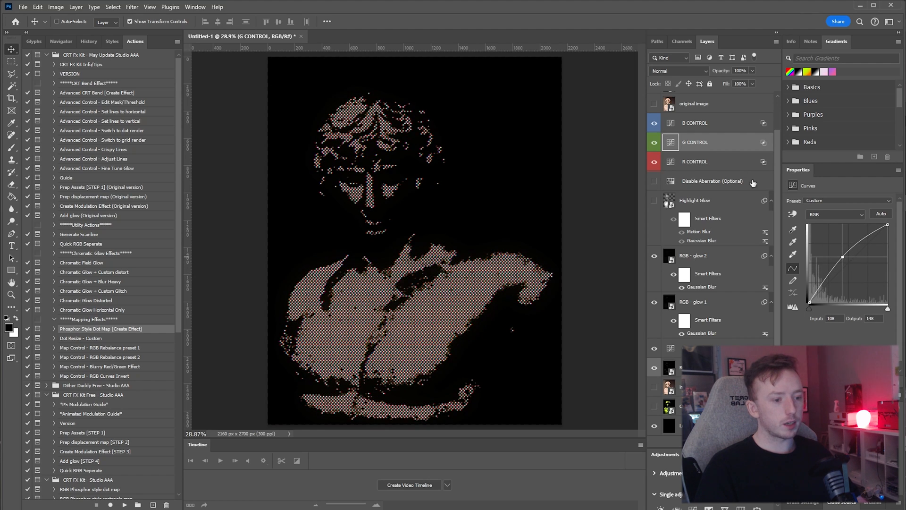
pyautogui.click(703, 123)
pyautogui.moveTo(858, 254)
pyautogui.mouseDown()
pyautogui.moveTo(856, 235)
pyautogui.moveTo(867, 265)
pyautogui.moveTo(859, 238)
pyautogui.moveTo(868, 262)
pyautogui.moveTo(872, 248)
pyautogui.mouseUp()
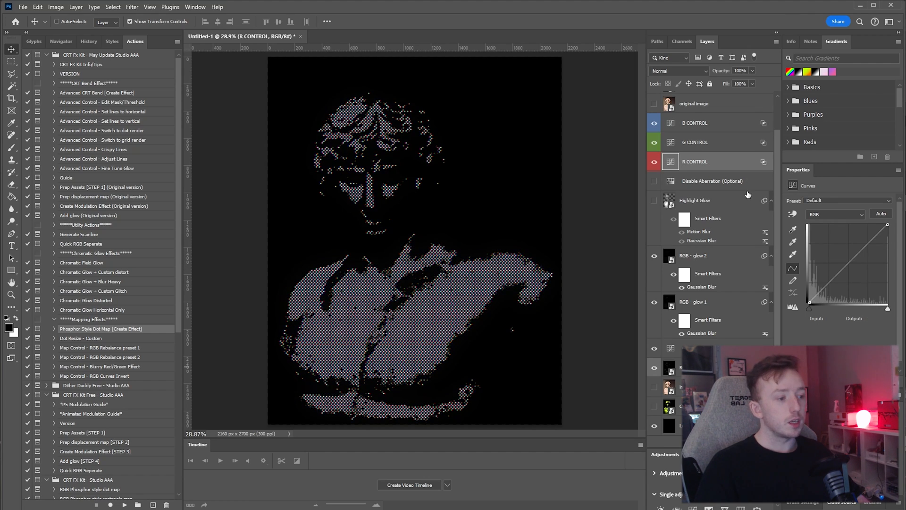
# - Look at the Disable Aberration (Optional) Hue/Saturation settings and examine the colour fringes on the individual dots up close
pyautogui.click(718, 180)
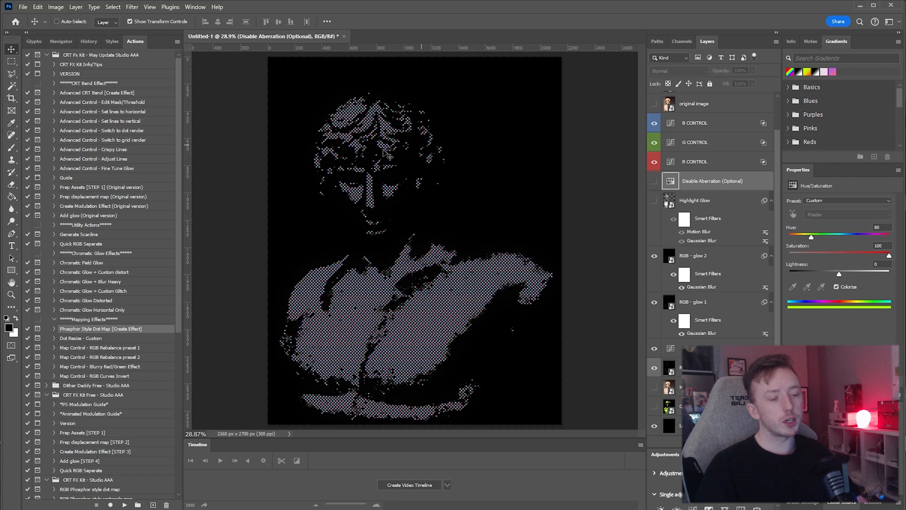
pyautogui.scroll(10, 385, 195)
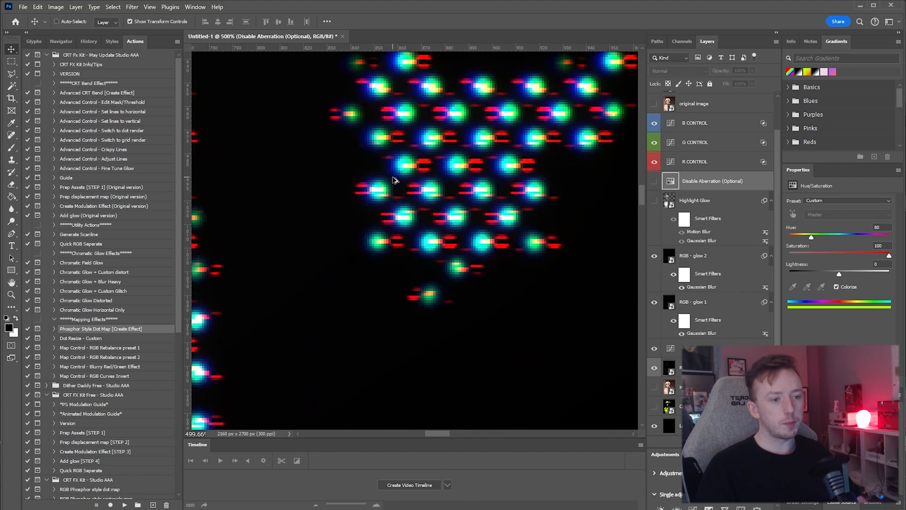
pyautogui.scroll(-2, 389, 178)
pyautogui.scroll(-6, 258, 156)
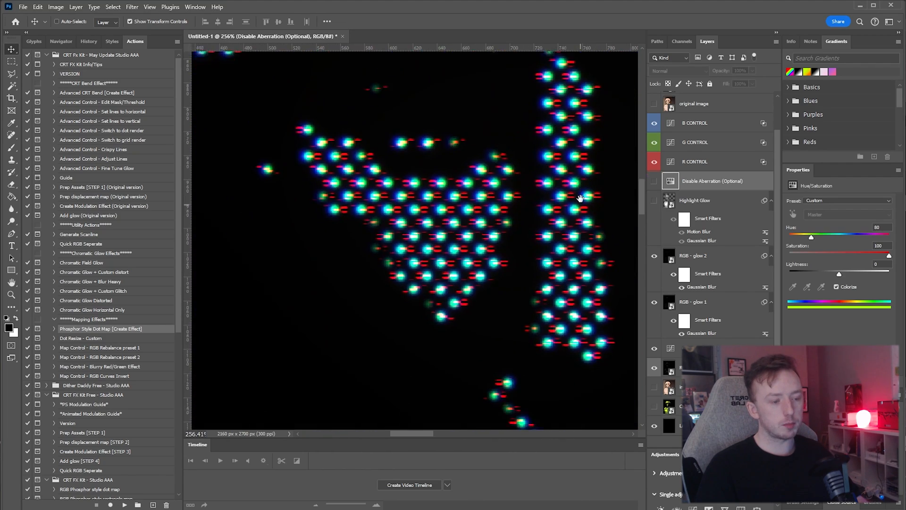
pyautogui.scroll(-3, 512, 248)
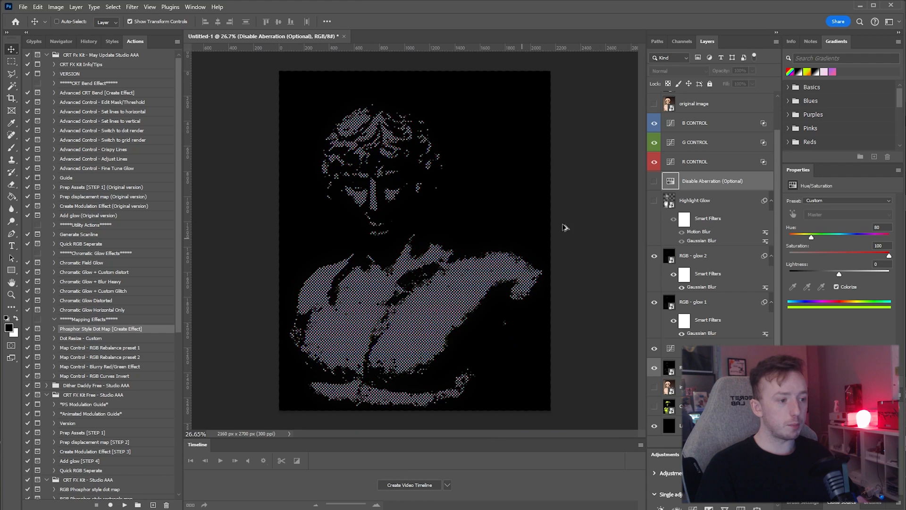
# - Compare the dot map with the Disable Aberration (Optional) layer shown and hidden, leaving the layer hidden
pyautogui.click(654, 183)
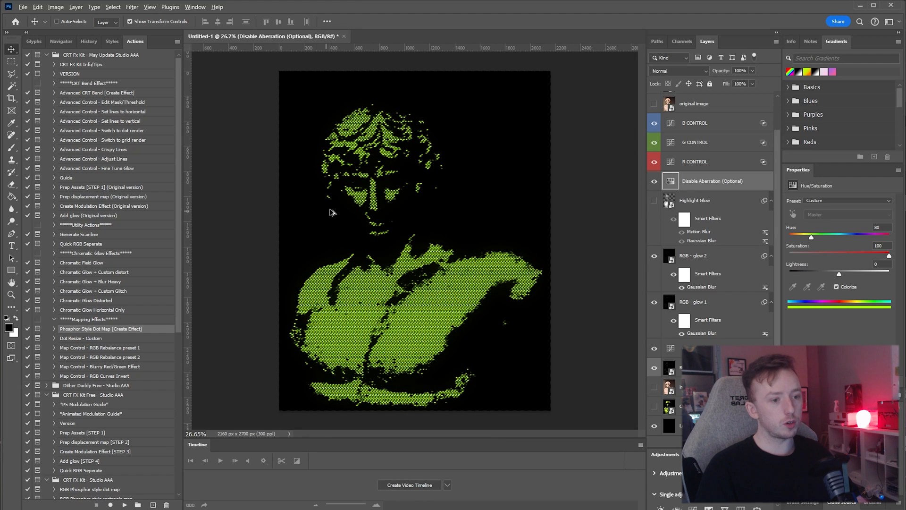
pyautogui.scroll(5, 398, 186)
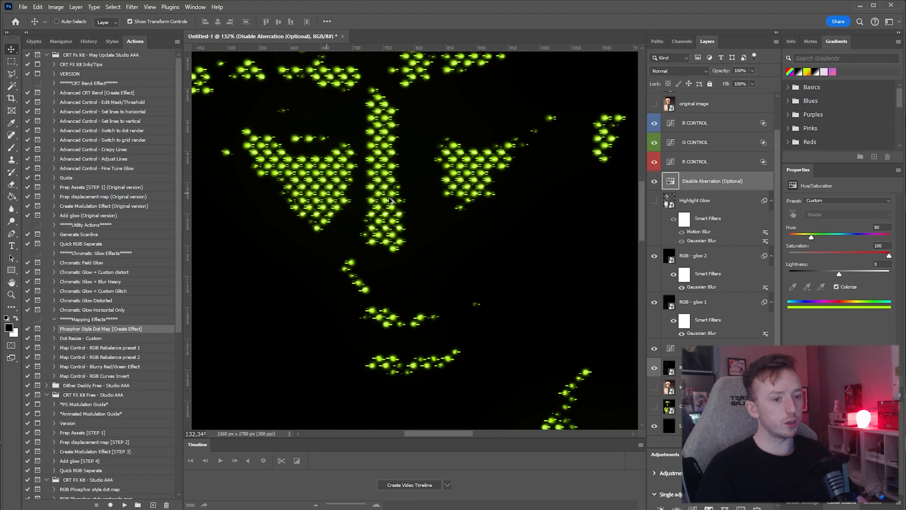
pyautogui.scroll(-5, 390, 200)
pyautogui.click(654, 180)
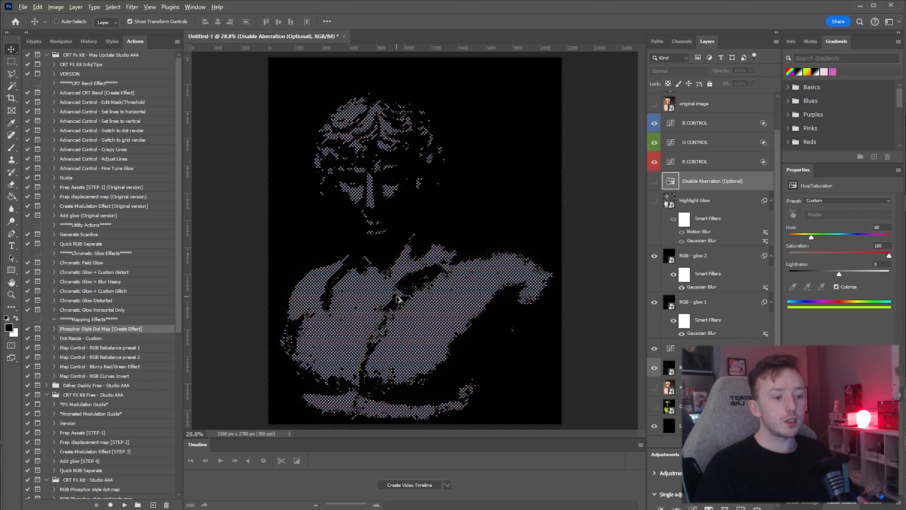
# - In the RGB smart object, hide the CHROMATIC ABERRATION OPTION 1 group and show CHROMATIC ABERRATION OPTION 2
pyautogui.click(670, 368)
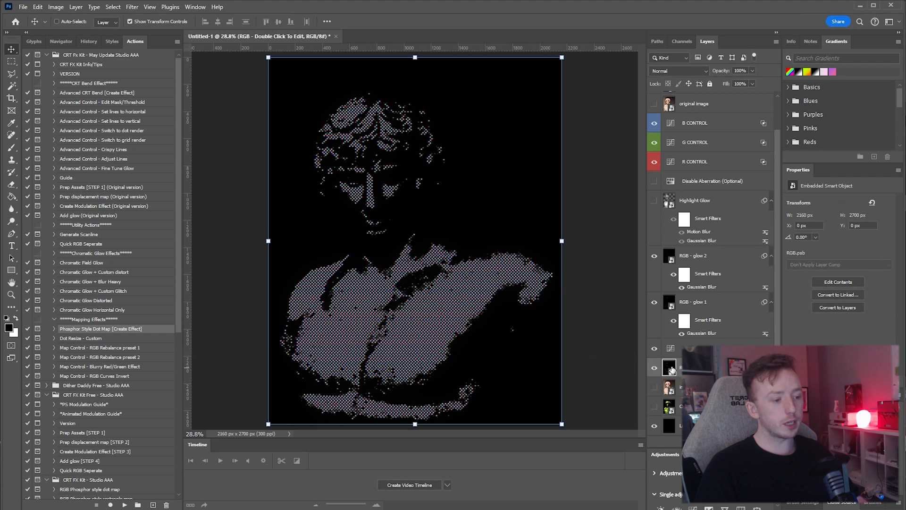
pyautogui.doubleClick(671, 368)
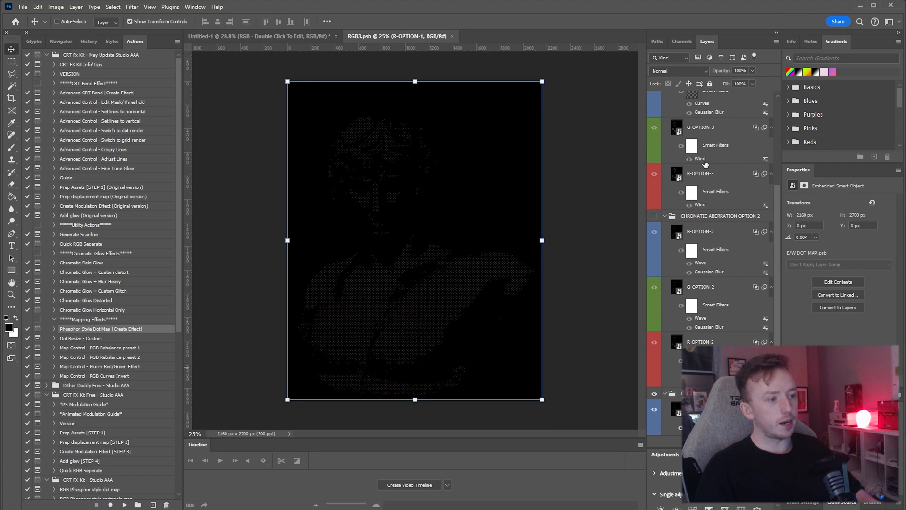
pyautogui.scroll(-5, 699, 231)
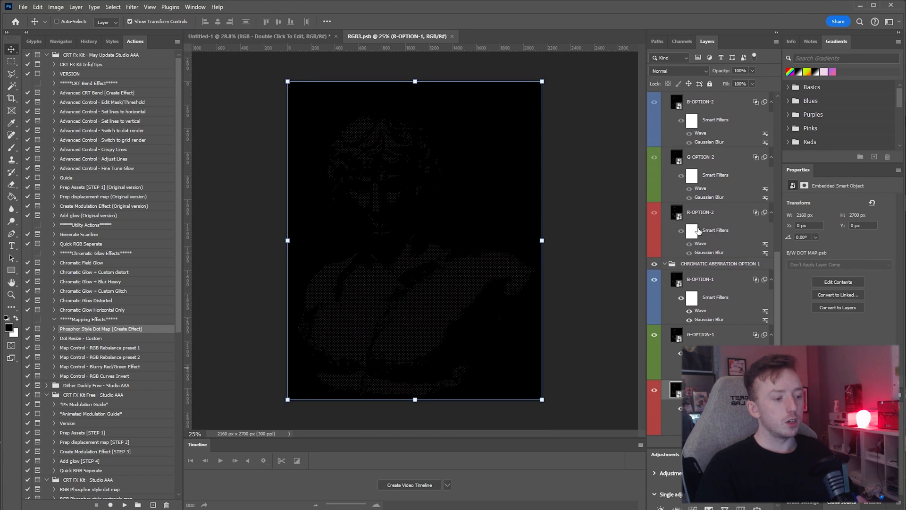
pyautogui.click(704, 267)
pyautogui.click(655, 266)
pyautogui.scroll(3, 655, 267)
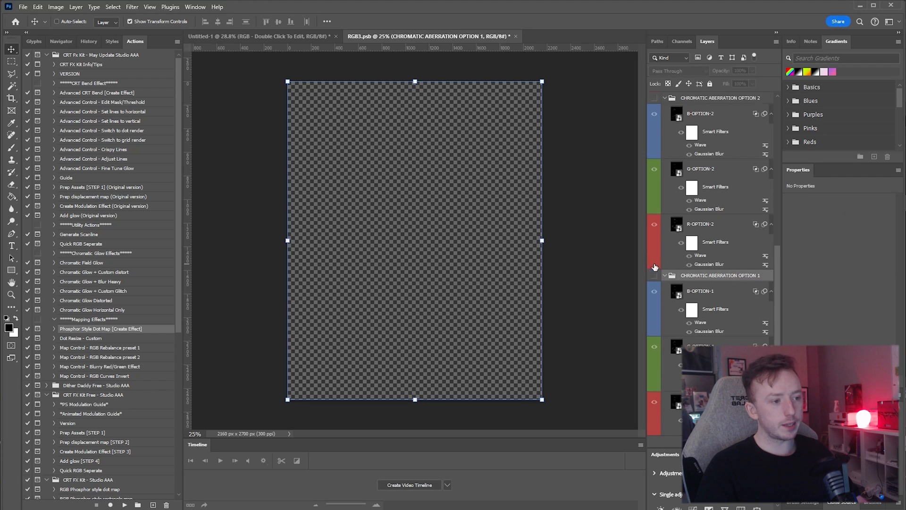
pyautogui.click(655, 170)
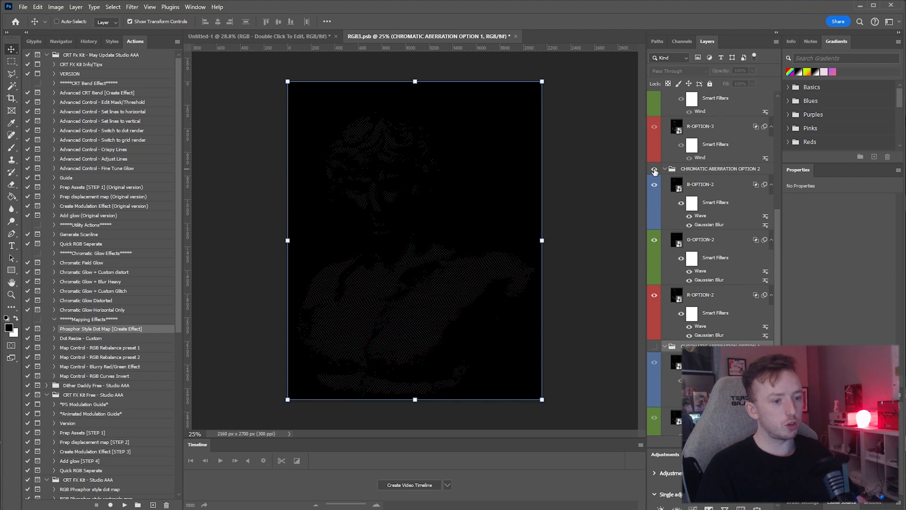
# - Save and close the RGB smart object, and examine the updated colour dots up close in the dot map
pyautogui.hotkey('ctrl', 's')
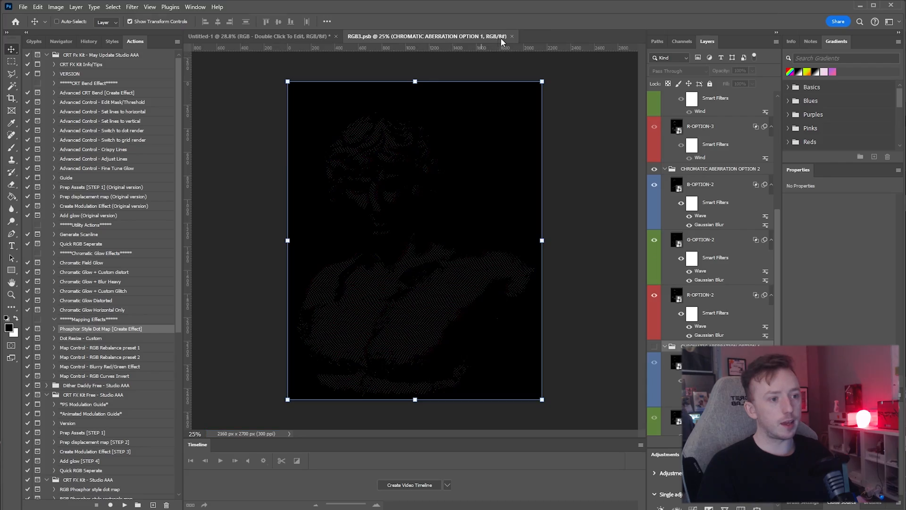
pyautogui.hotkey('ctrl', 'w')
pyautogui.scroll(2, 371, 200)
pyautogui.scroll(-3, 372, 200)
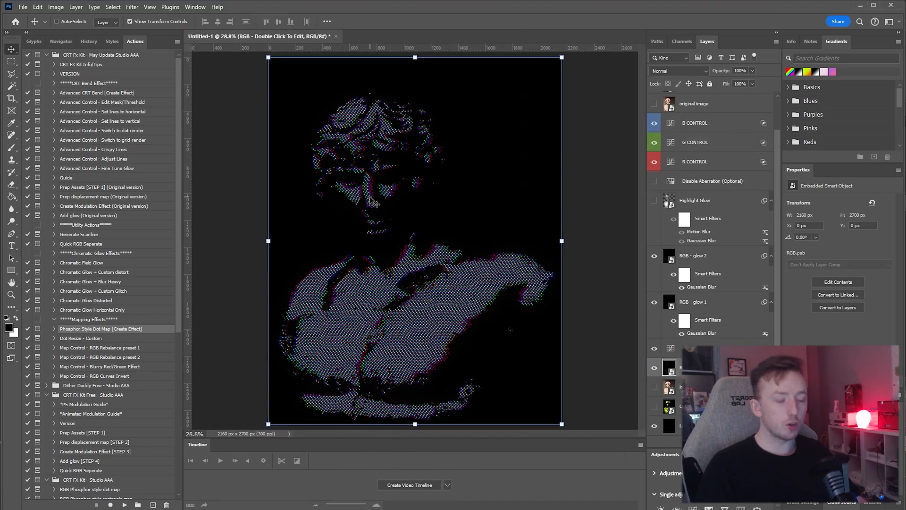
pyautogui.scroll(5, 415, 264)
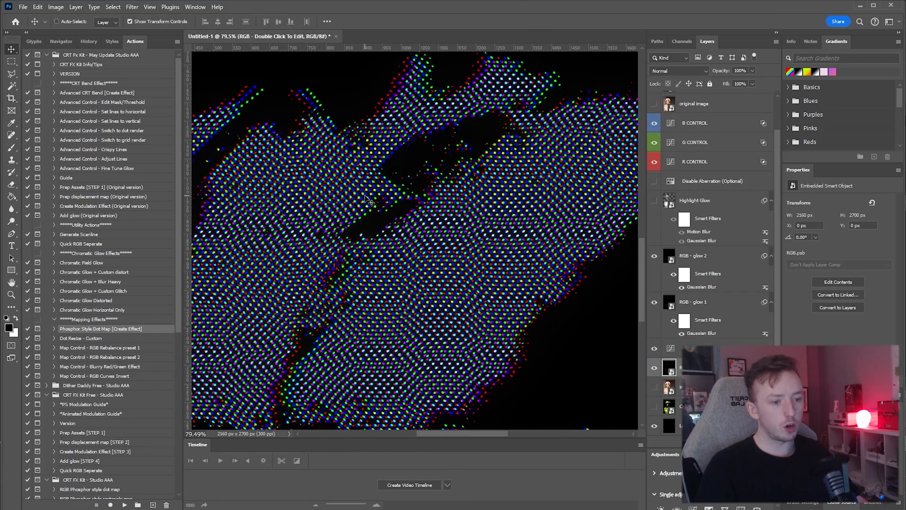
pyautogui.scroll(4, 368, 201)
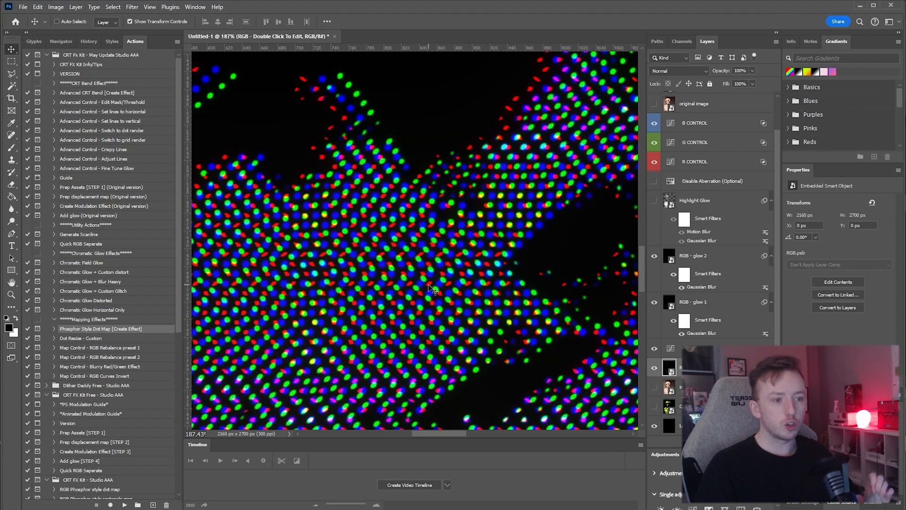
pyautogui.hotkey('ctrl', '0')
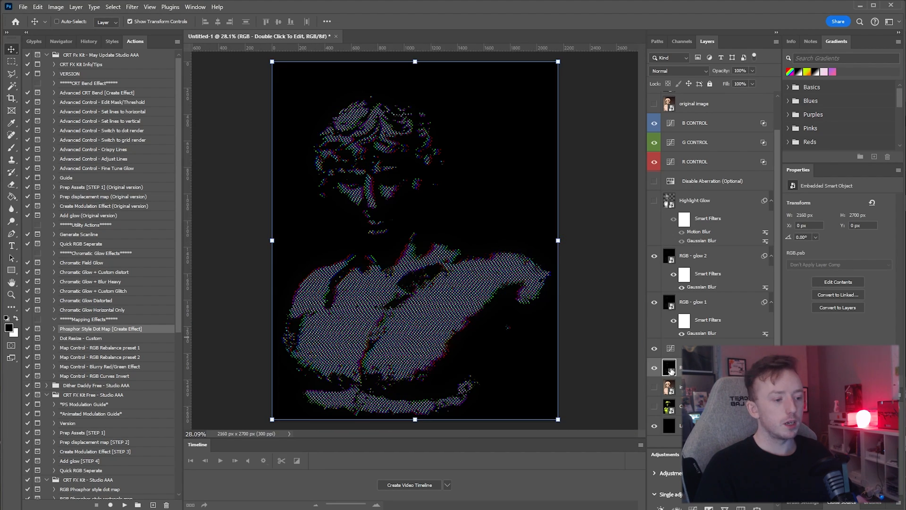
# - Reopen the RGB smart object and swap the visible group from CHROMATIC ABERRATION OPTION 2 to CHROMATIC ABERRATION OPTION 3
pyautogui.doubleClick(671, 369)
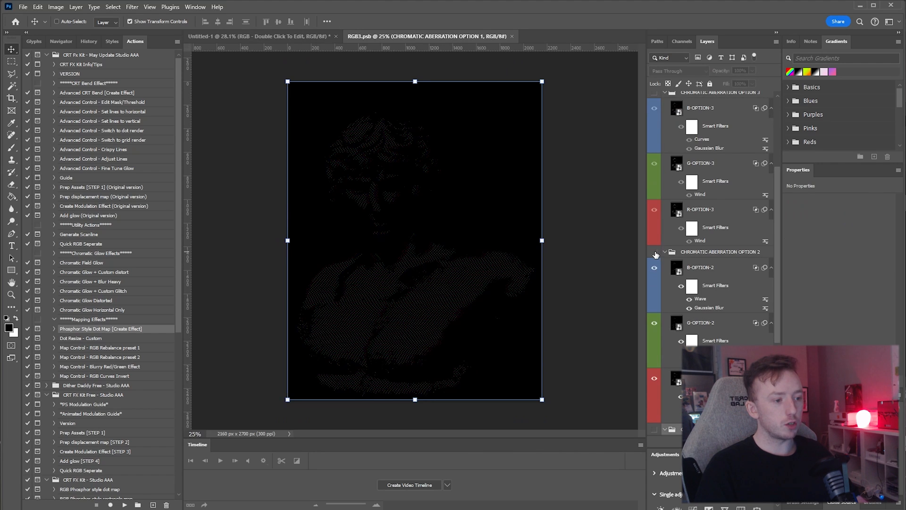
pyautogui.click(654, 253)
pyautogui.scroll(3, 663, 206)
pyautogui.click(654, 164)
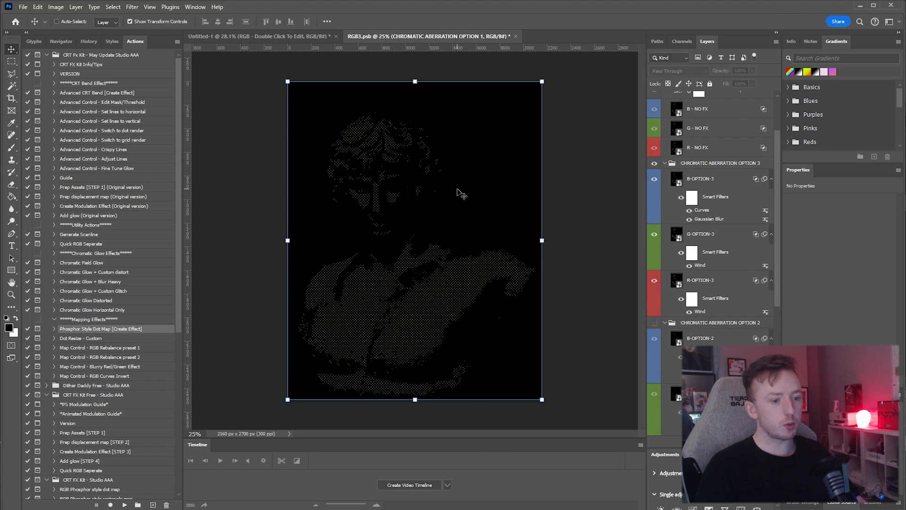
pyautogui.scroll(7, 409, 239)
pyautogui.scroll(2, 408, 296)
pyautogui.moveTo(409, 297); pyautogui.dragTo(635, 25)
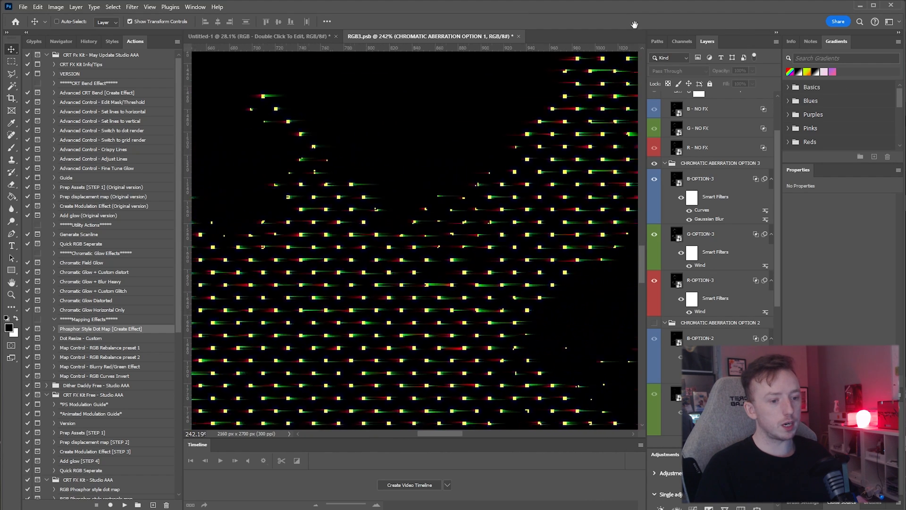
pyautogui.scroll(-9, 379, 314)
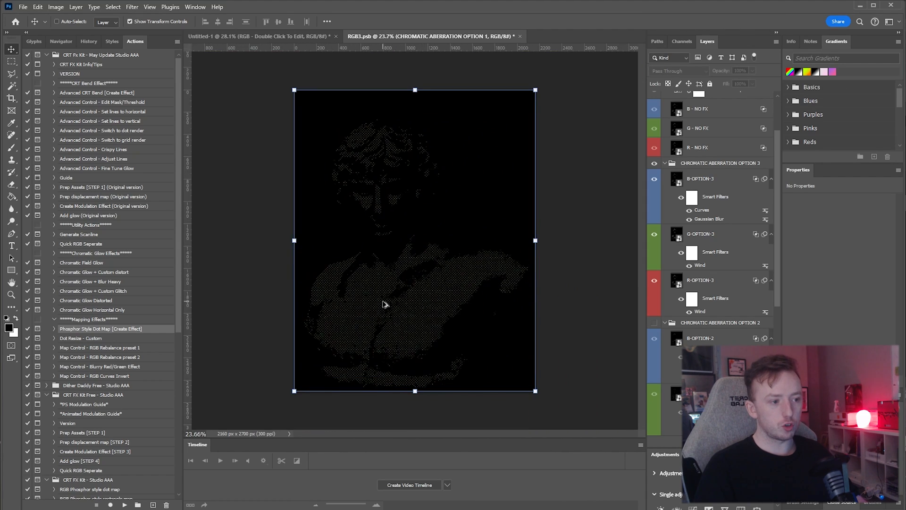
# - Save RGB3.psb and examine the updated aberration streaks up close in the Untitled-1 document
pyautogui.hotkey('ctrl', 's')
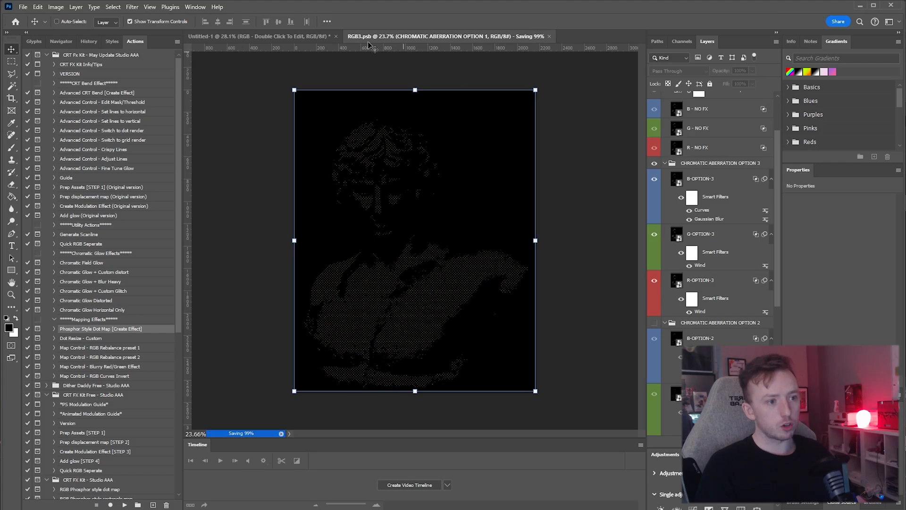
pyautogui.click(290, 40)
pyautogui.scroll(4, 384, 277)
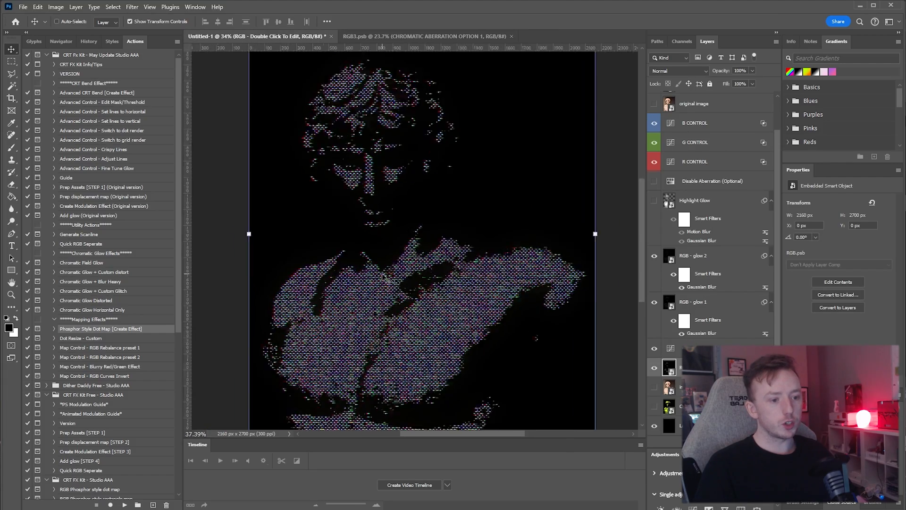
pyautogui.scroll(4, 495, 162)
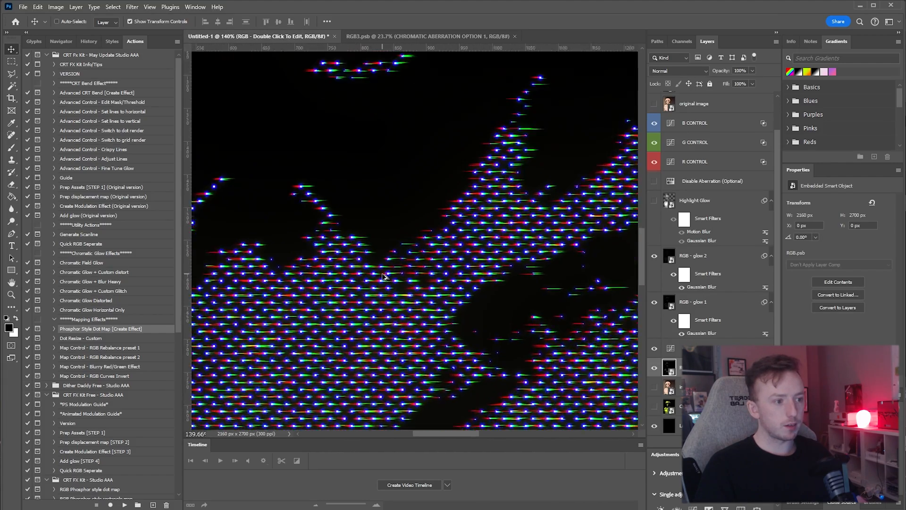
pyautogui.scroll(-7, 510, 236)
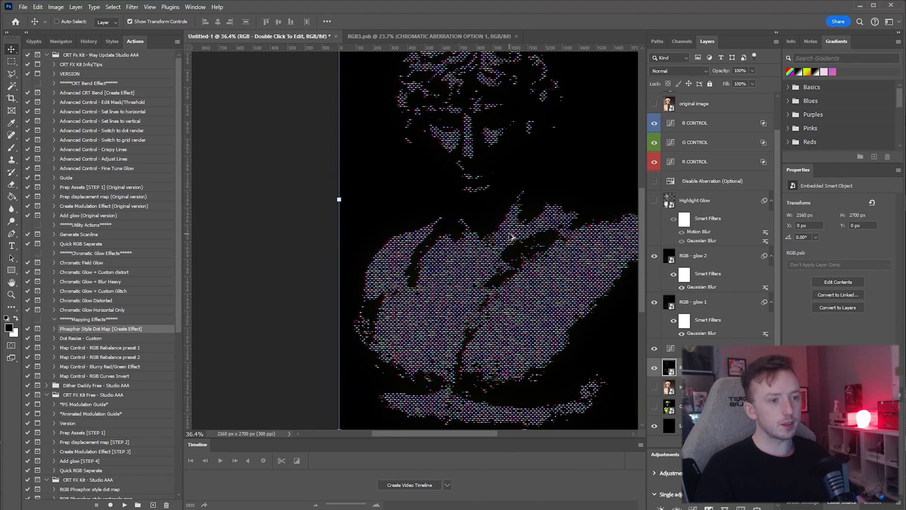
# - In RGB3.psb, hide the CHROMATIC ABERRATION OPTION 3 group and show the Template [your edits here] group
pyautogui.hotkey('ctrl', 'Tab')
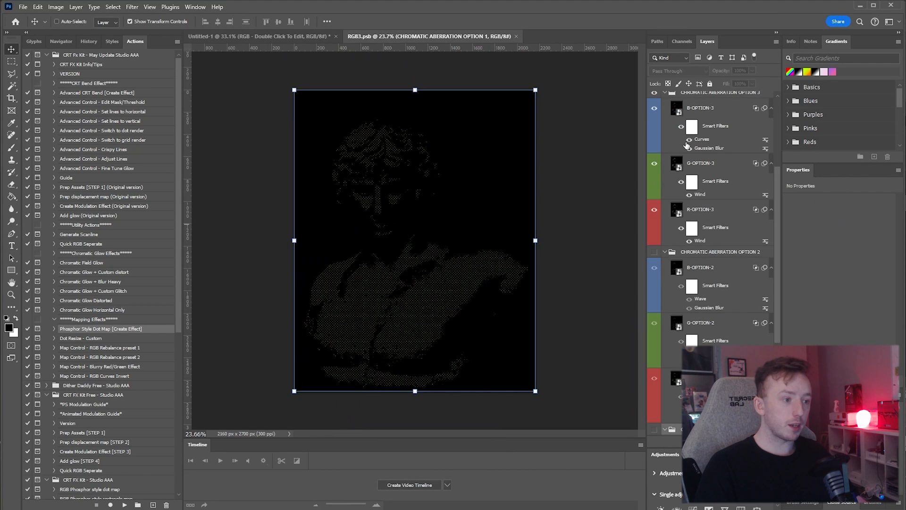
pyautogui.click(655, 226)
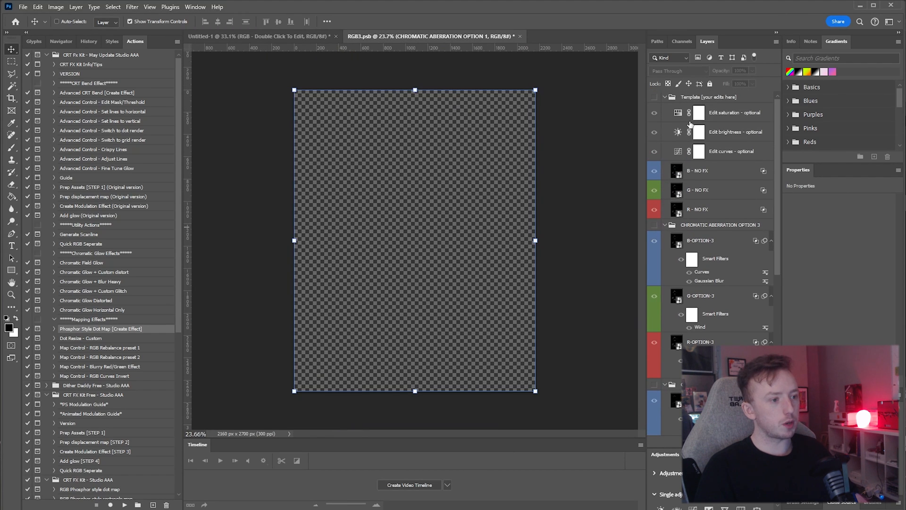
pyautogui.click(654, 101)
pyautogui.scroll(10, 401, 290)
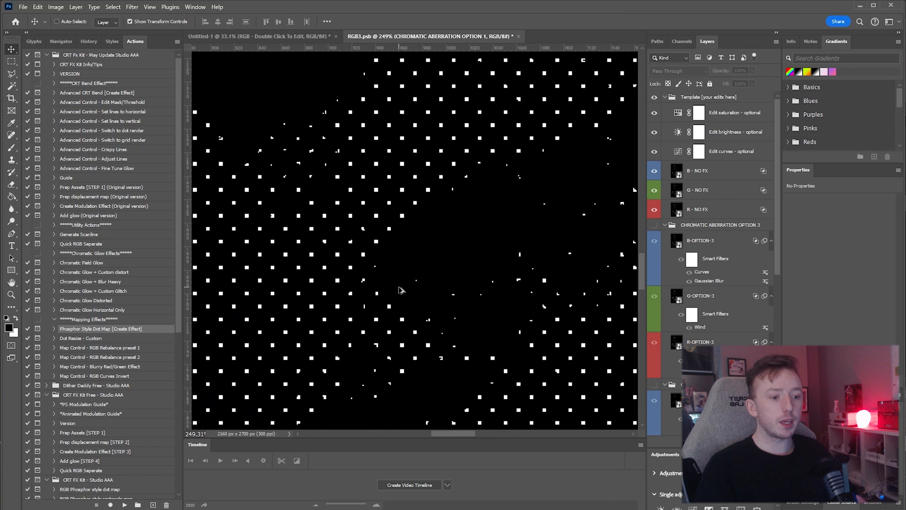
# - Apply a Wave distortion with 2 generators and a raised maximum amplitude to the R - NO FX layer
pyautogui.click(717, 171)
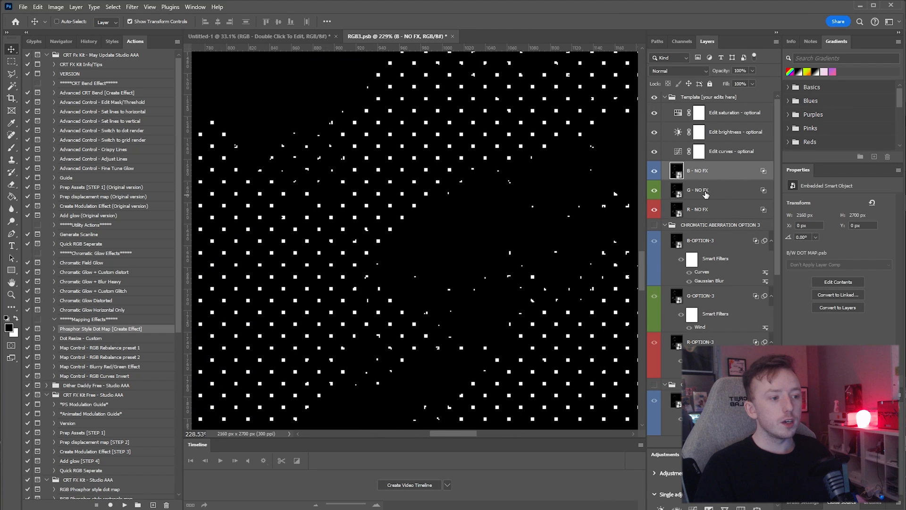
pyautogui.click(700, 210)
pyautogui.click(705, 191)
pyautogui.click(708, 174)
pyautogui.click(702, 210)
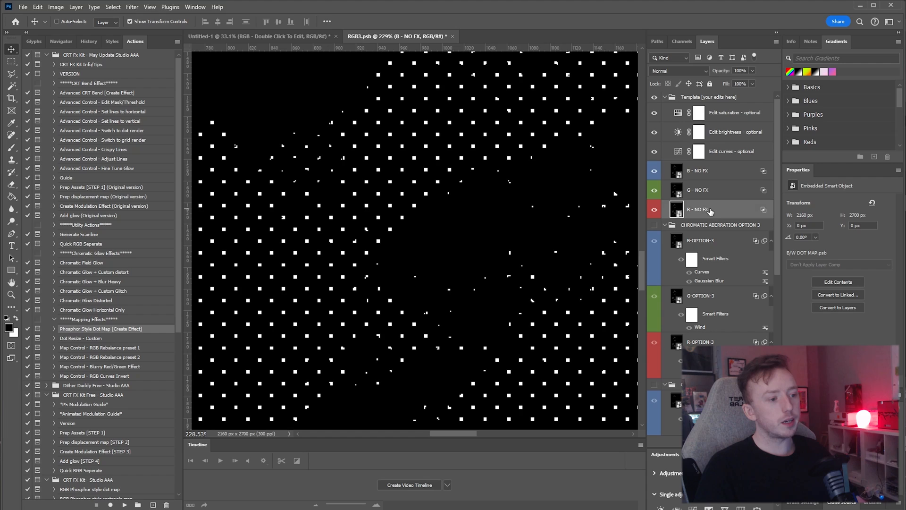
pyautogui.click(130, 8)
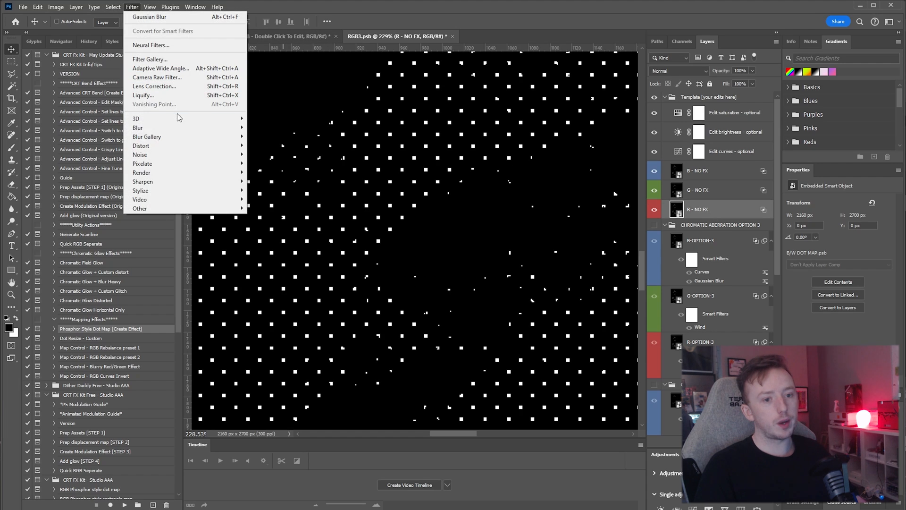
pyautogui.moveTo(212, 145)
pyautogui.click(275, 209)
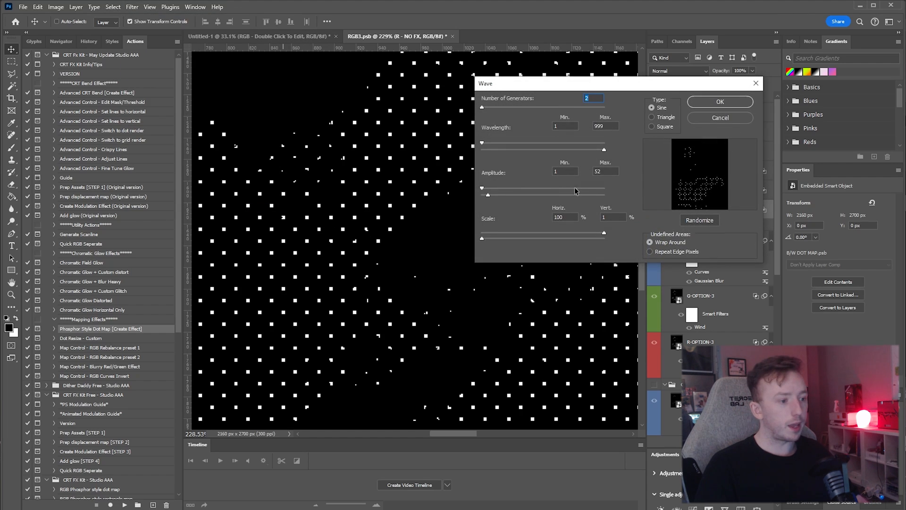
pyautogui.moveTo(499, 198); pyautogui.dragTo(580, 195)
pyautogui.click(720, 102)
pyautogui.scroll(-10, 435, 216)
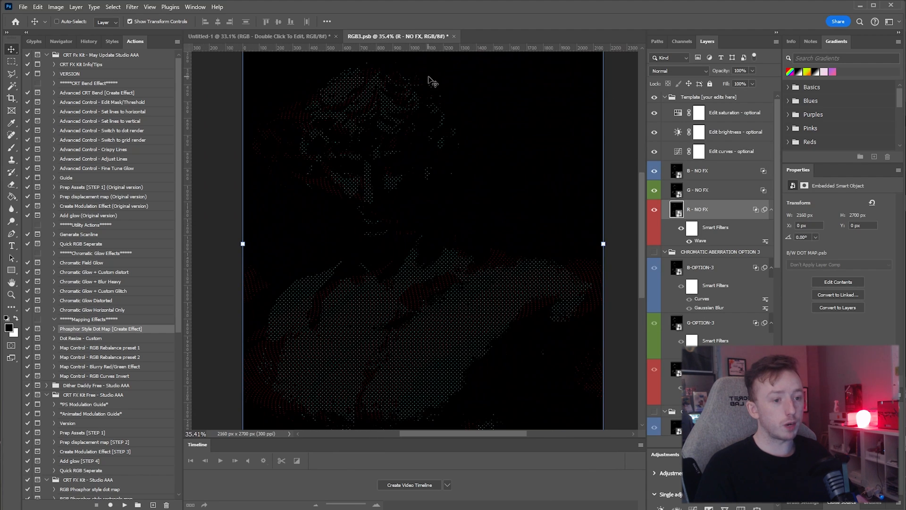
# - Shift the G - NO FX layer horizontally to X 102 px, and save and close RGB3.psb
pyautogui.hotkey('alt', ']')
pyautogui.moveTo(419, 204); pyautogui.dragTo(438, 201)
pyautogui.hotkey('ctrl', 's')
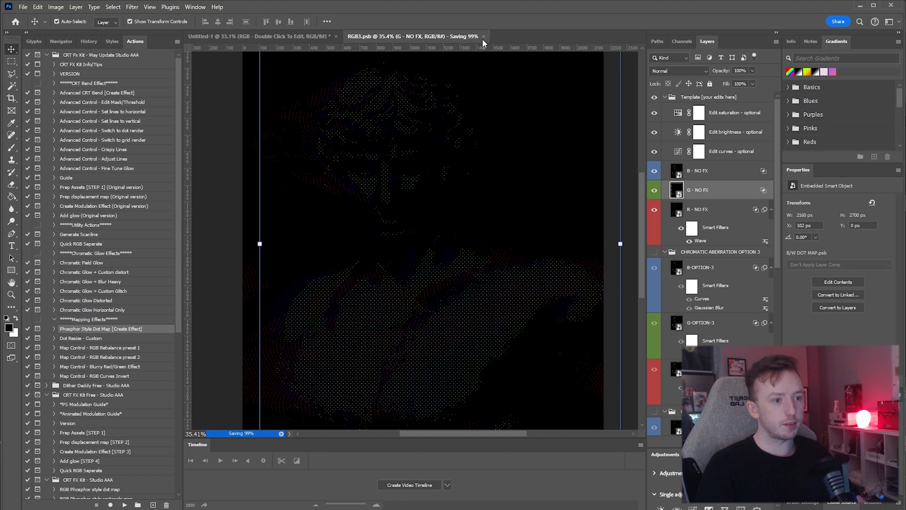
pyautogui.click(483, 38)
# - Lower the R CONTROL curve at input 137 to output 114
pyautogui.scroll(2, 428, 212)
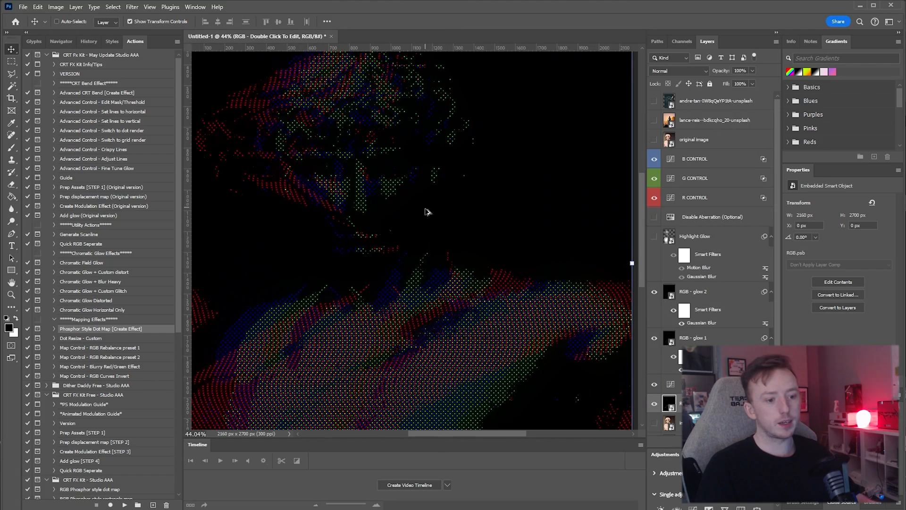
pyautogui.scroll(-4, 427, 212)
pyautogui.click(700, 202)
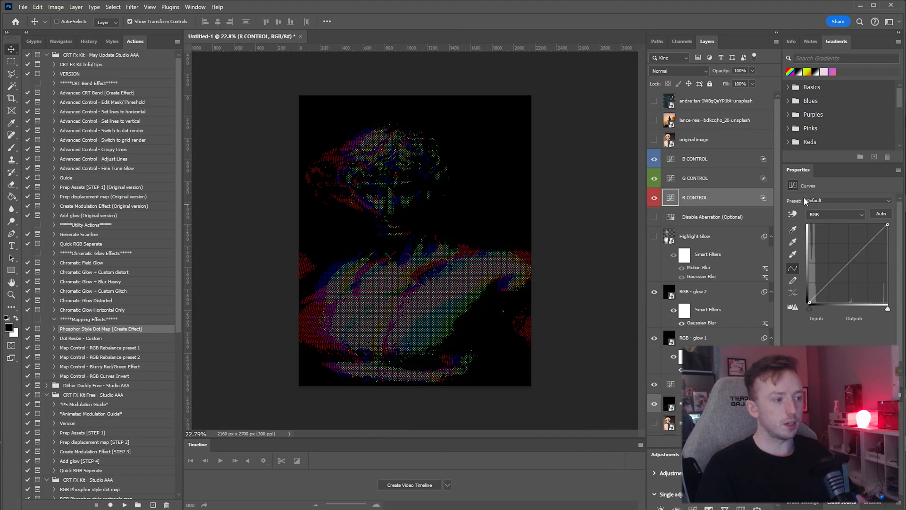
pyautogui.moveTo(836, 274)
pyautogui.mouseDown()
pyautogui.moveTo(813, 246)
pyautogui.moveTo(852, 267)
pyautogui.mouseUp()
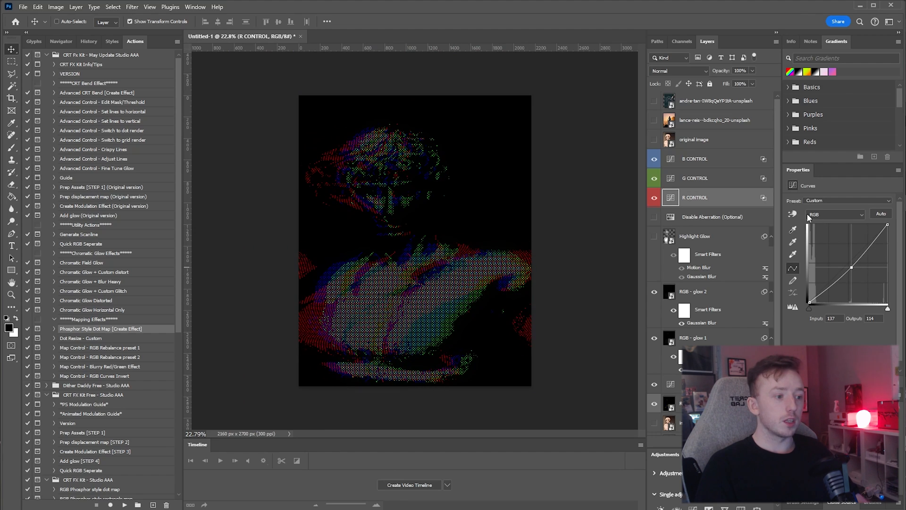
# - Clear the smart filters from the R - NO FX layer in RGB3.psb
pyautogui.click(654, 217)
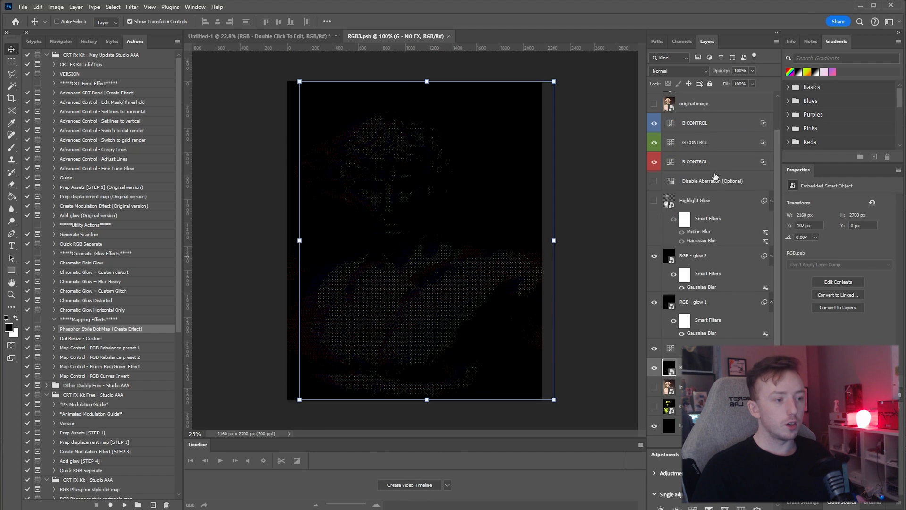
pyautogui.rightClick(708, 192)
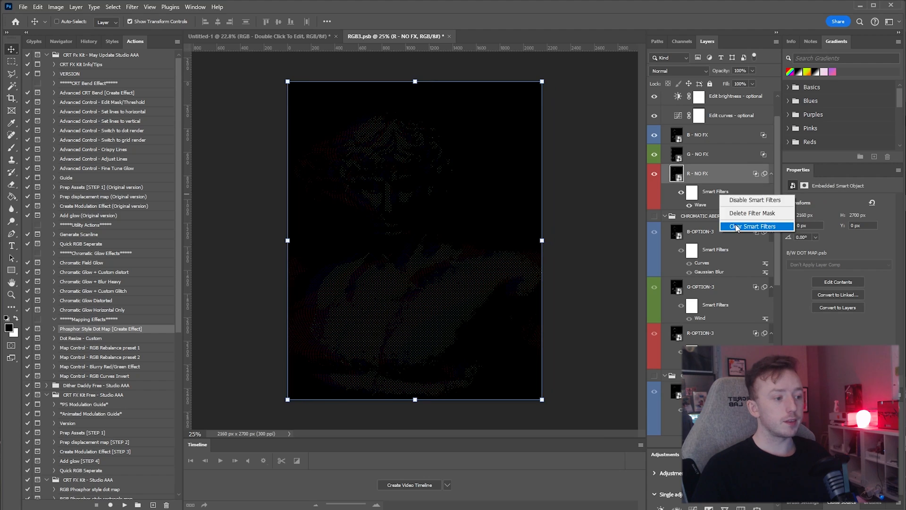
pyautogui.click(738, 227)
# - Centre the G - NO FX layer horizontally on the canvas, and save and close RGB3.psb
pyautogui.click(327, 22)
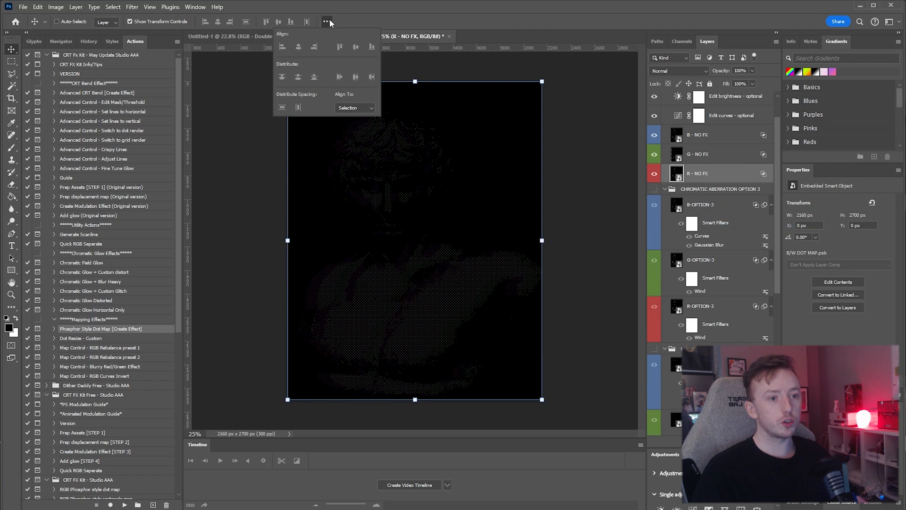
pyautogui.click(349, 109)
pyautogui.click(354, 123)
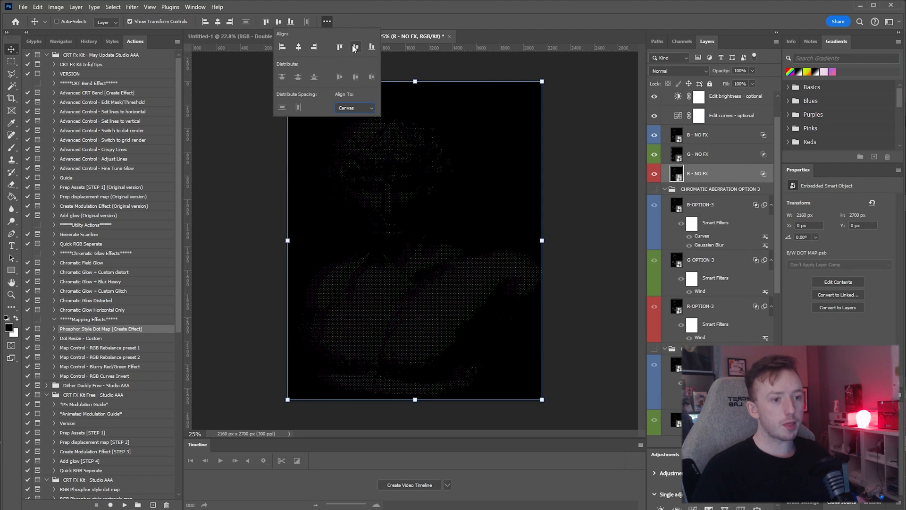
pyautogui.click(693, 155)
pyautogui.click(217, 22)
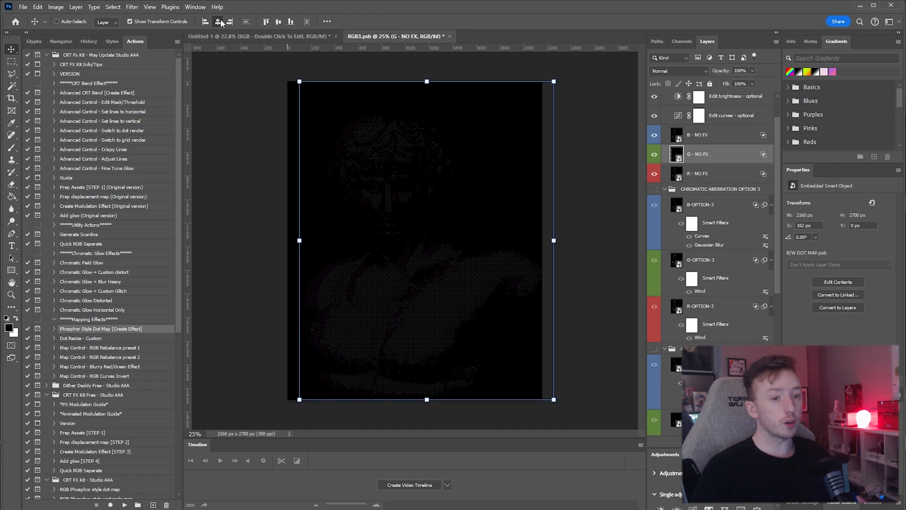
pyautogui.click(722, 139)
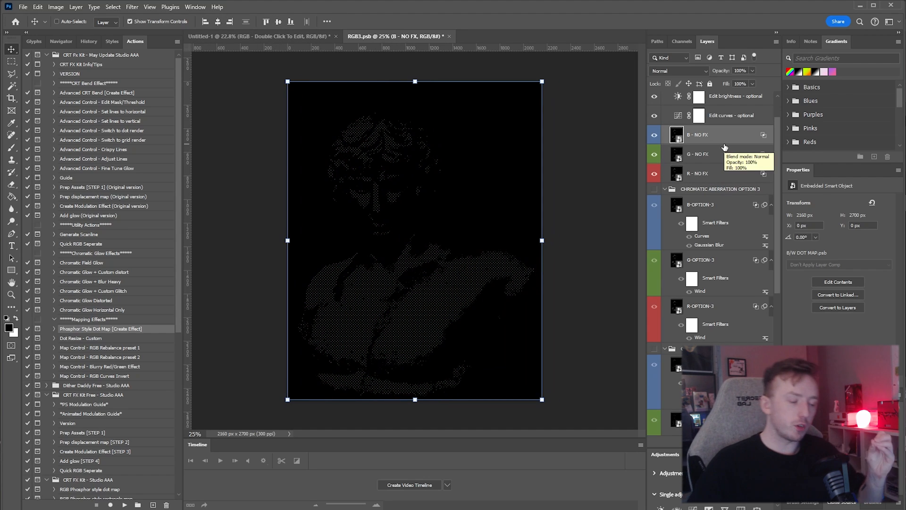
pyautogui.hotkey('ctrl', 's')
pyautogui.click(445, 37)
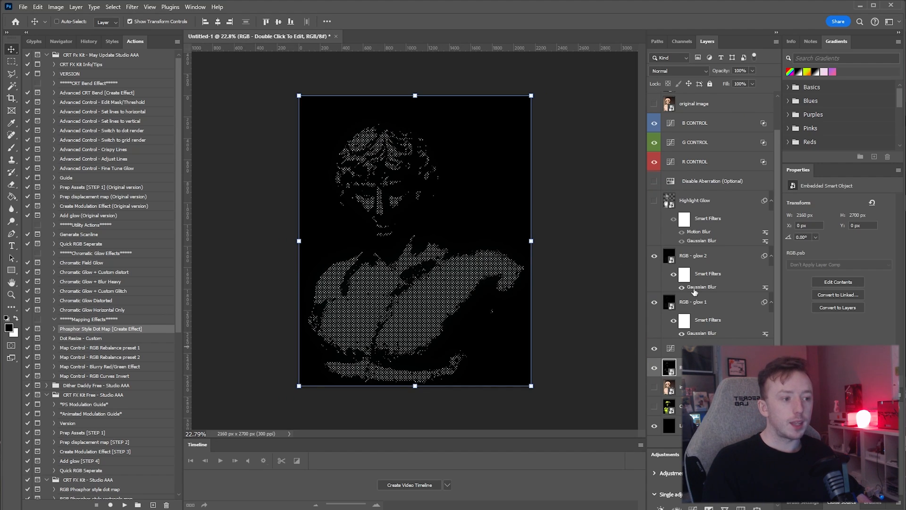
# - Run the Dot Resize - Custom action with a dot Halftone Pattern of size 10
pyautogui.click(72, 338)
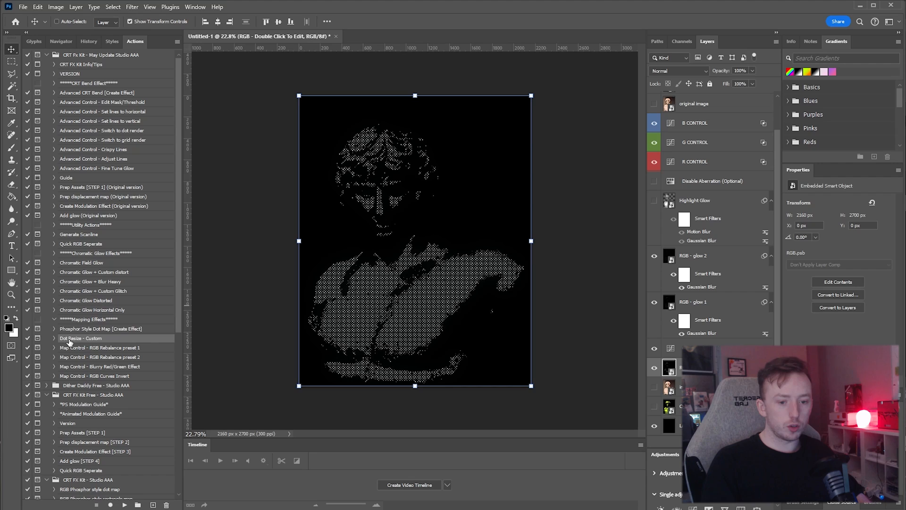
pyautogui.click(73, 329)
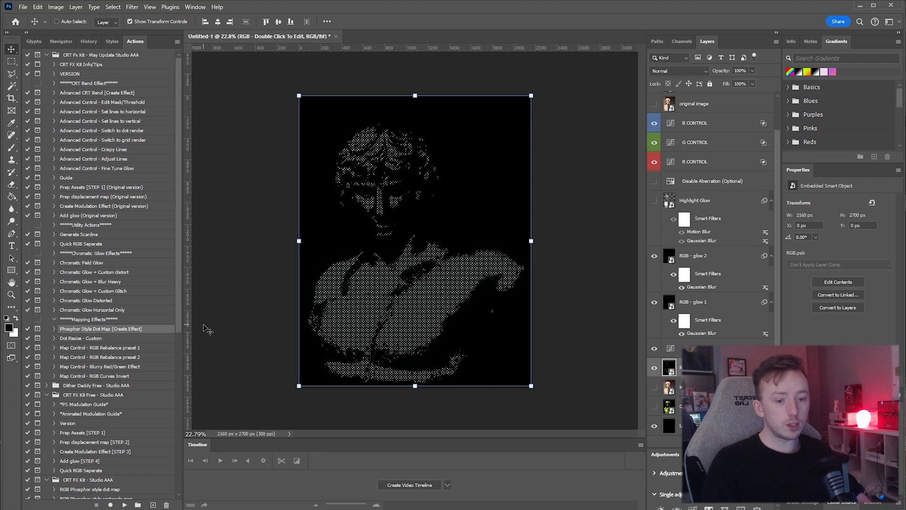
pyautogui.scroll(-3, 90, 307)
pyautogui.click(84, 284)
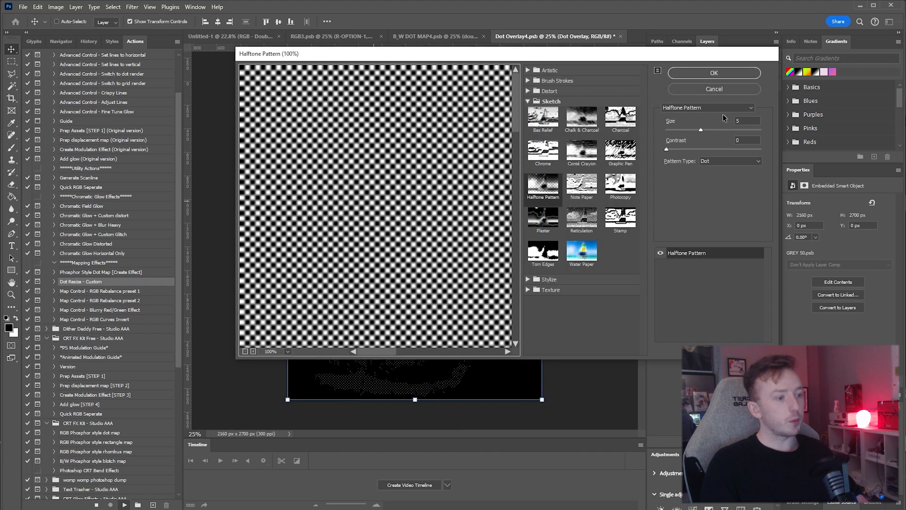
pyautogui.moveTo(714, 128); pyautogui.dragTo(747, 129)
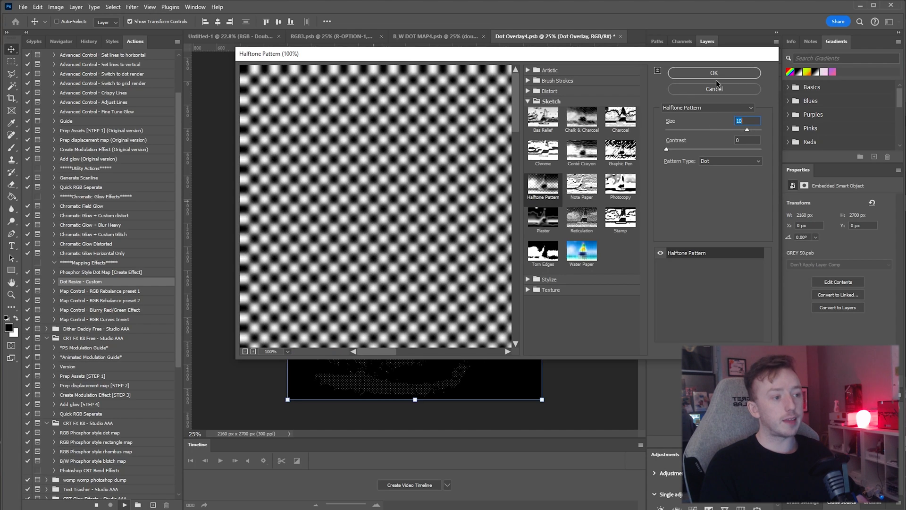
pyautogui.click(719, 74)
# - Set the dot overlay's threshold level to 200 and inspect the resized dots on the bust
pyautogui.moveTo(633, 254); pyautogui.dragTo(653, 258)
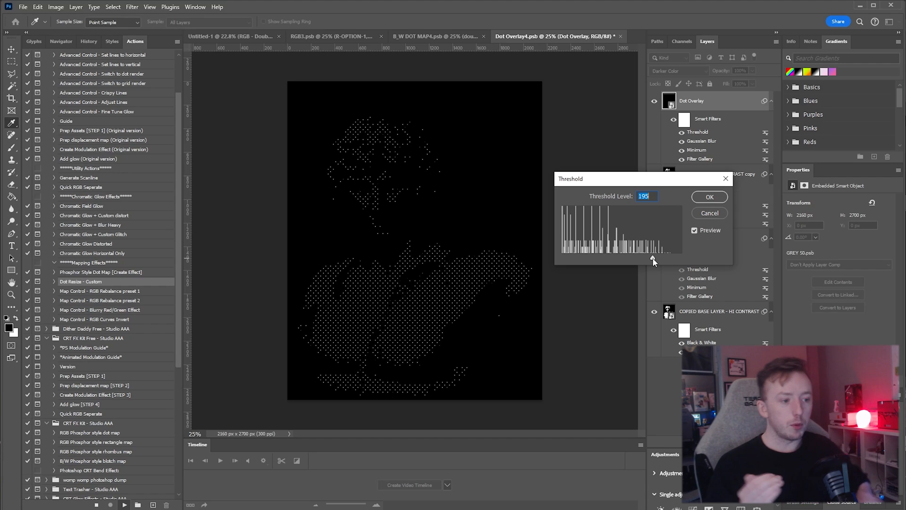
pyautogui.moveTo(654, 258)
pyautogui.mouseDown()
pyautogui.moveTo(614, 262)
pyautogui.moveTo(656, 256)
pyautogui.mouseUp()
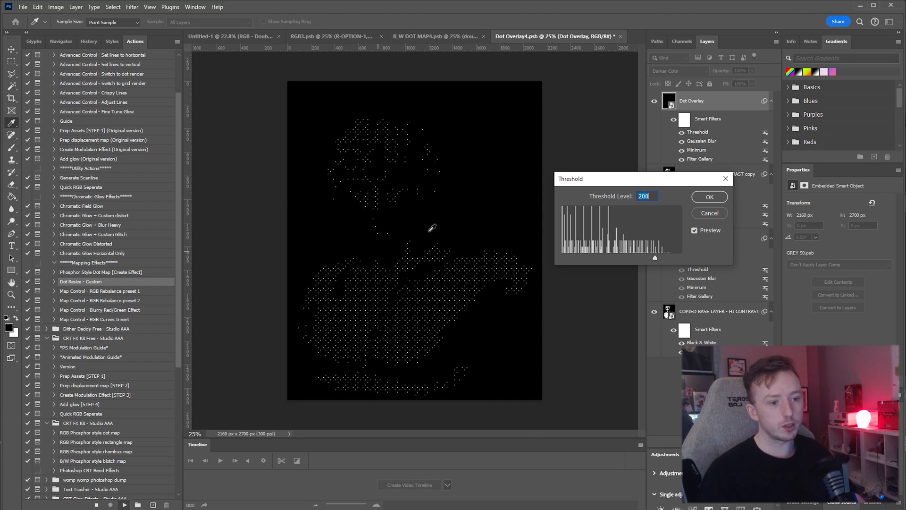
pyautogui.click(711, 197)
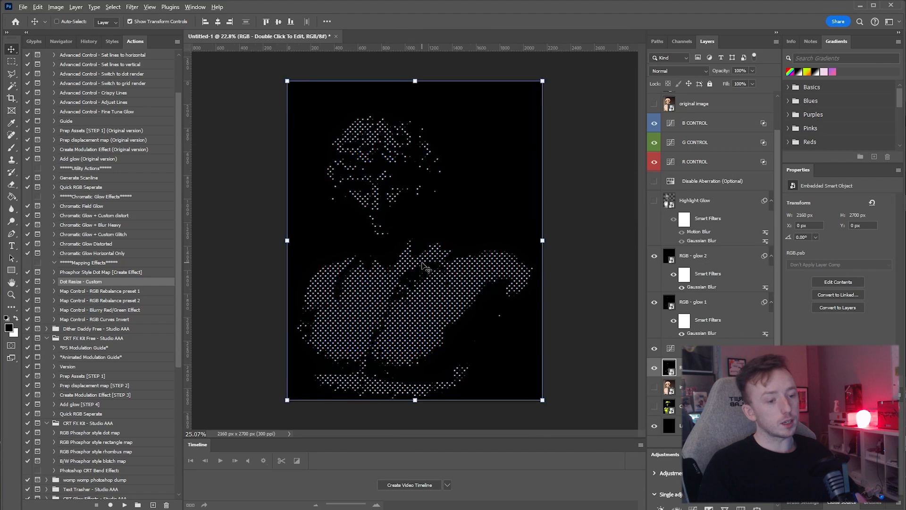
pyautogui.scroll(12, 422, 263)
pyautogui.scroll(-10, 423, 263)
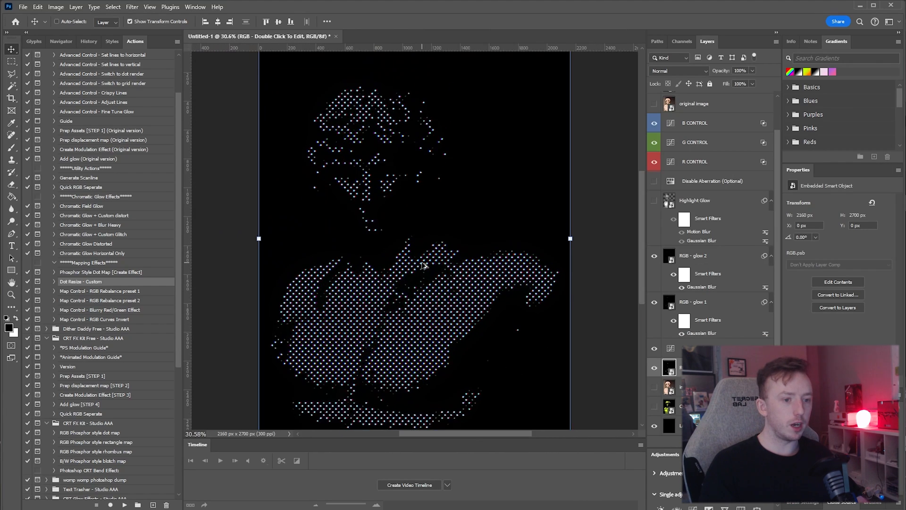
pyautogui.scroll(-1, 422, 263)
# - Run the Map Control - RGB Rebalance preset 1 action and check the B, G and R CONTROL curves
pyautogui.click(98, 292)
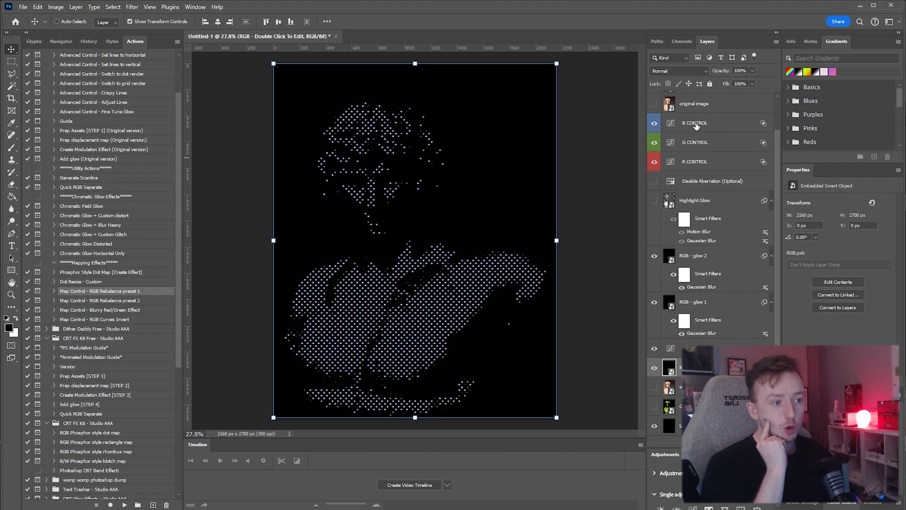
pyautogui.click(124, 505)
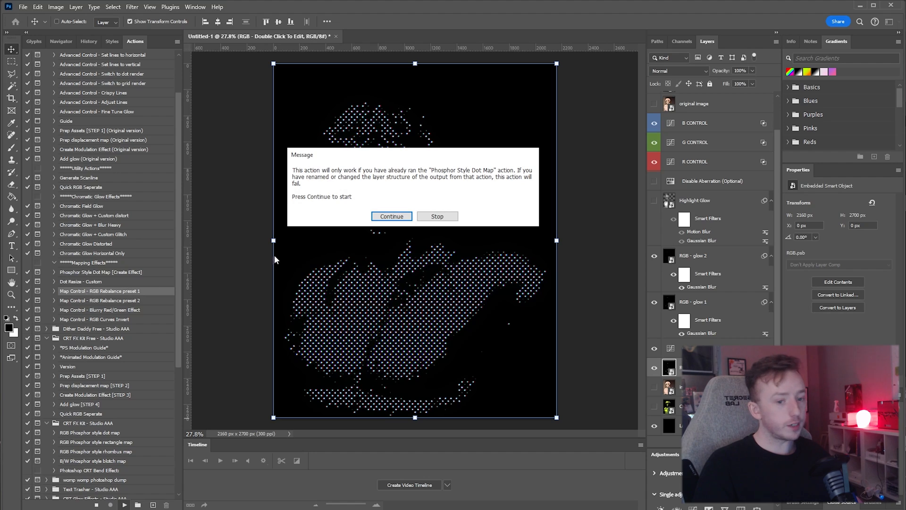
pyautogui.click(381, 215)
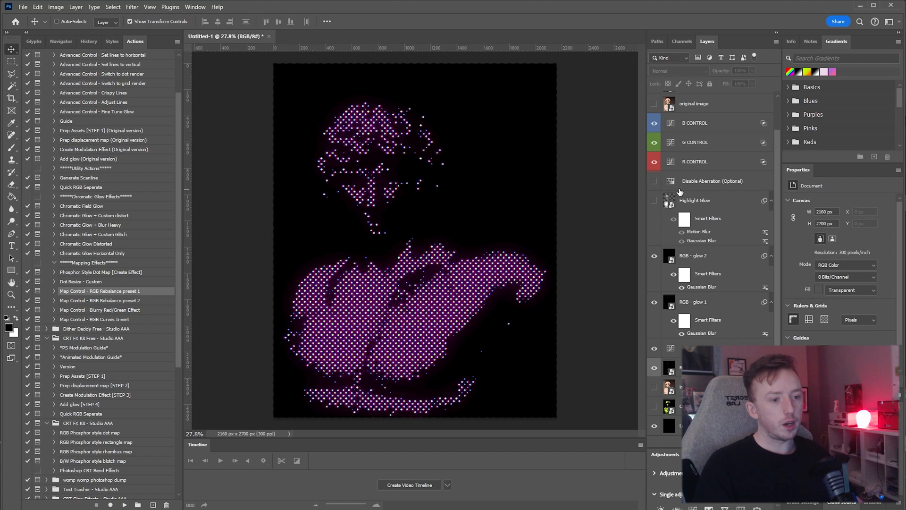
pyautogui.click(705, 130)
pyautogui.click(705, 141)
pyautogui.click(704, 161)
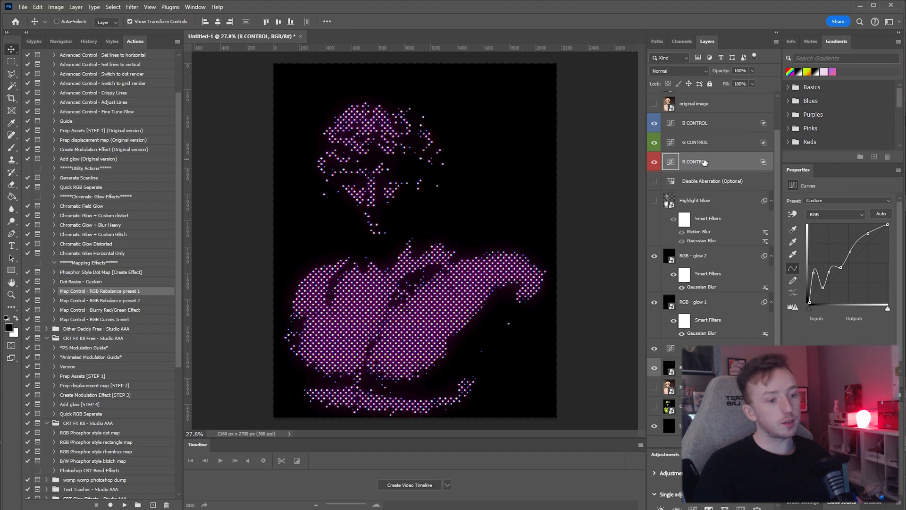
# - Run the Map Control - RGB Rebalance preset 2 action on the dot map
pyautogui.click(117, 301)
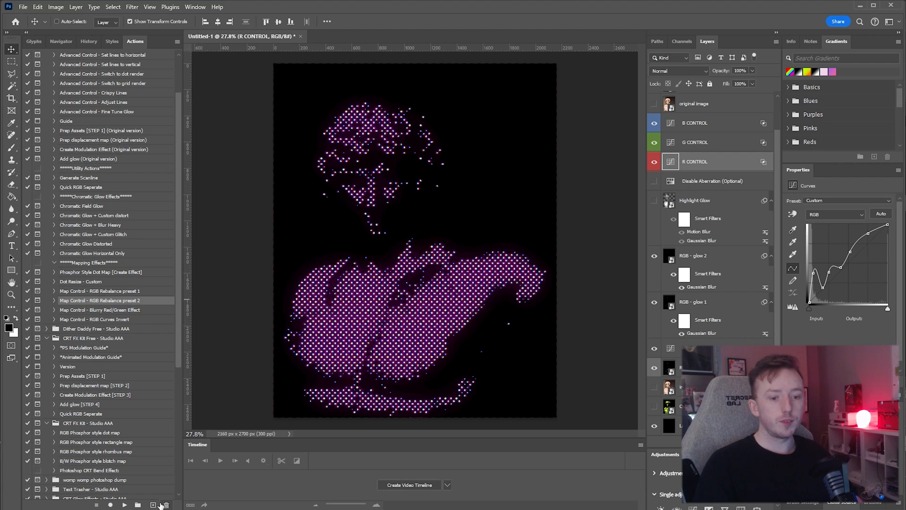
pyautogui.click(125, 504)
pyautogui.click(392, 215)
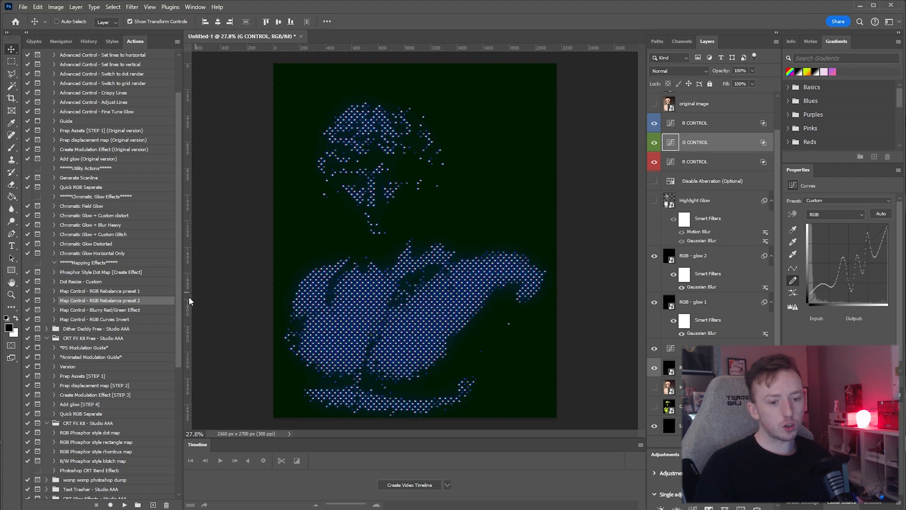
# - Reapply the Map Control - RGB Rebalance preset 1 action to the dot map
pyautogui.click(124, 311)
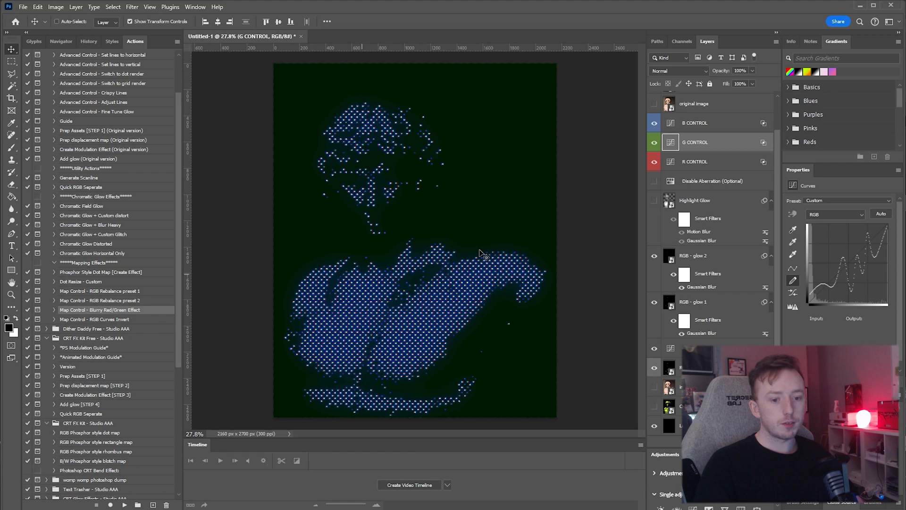
pyautogui.click(115, 293)
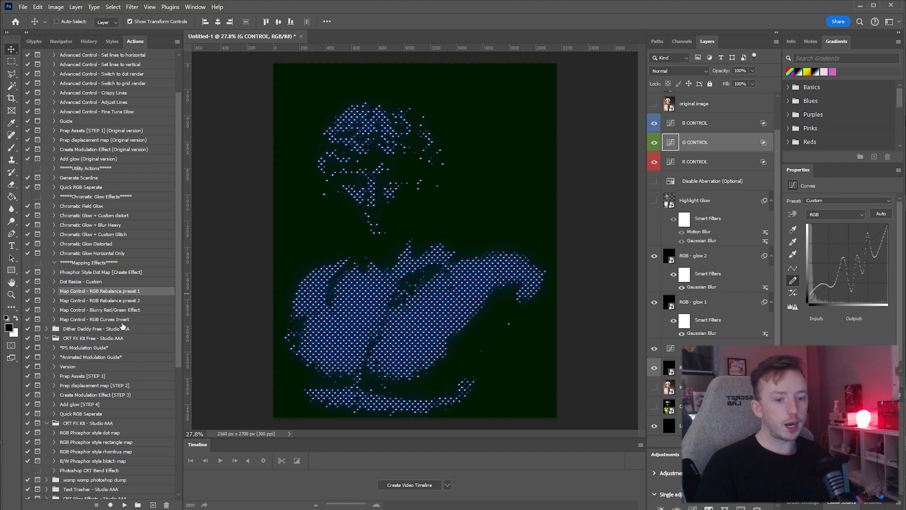
pyautogui.click(125, 504)
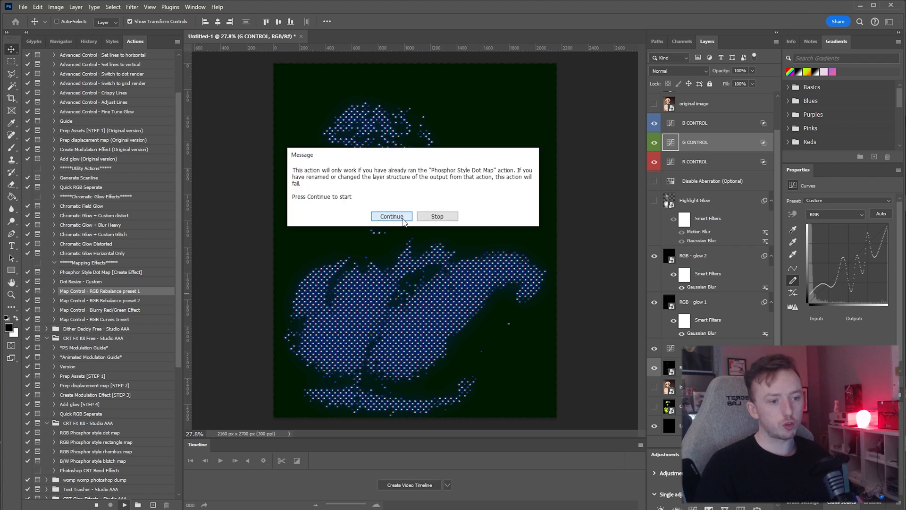
pyautogui.click(389, 215)
# - Run the Map Control - Blurry Red/Green Effect action and inspect the dots on the bust up close
pyautogui.click(53, 312)
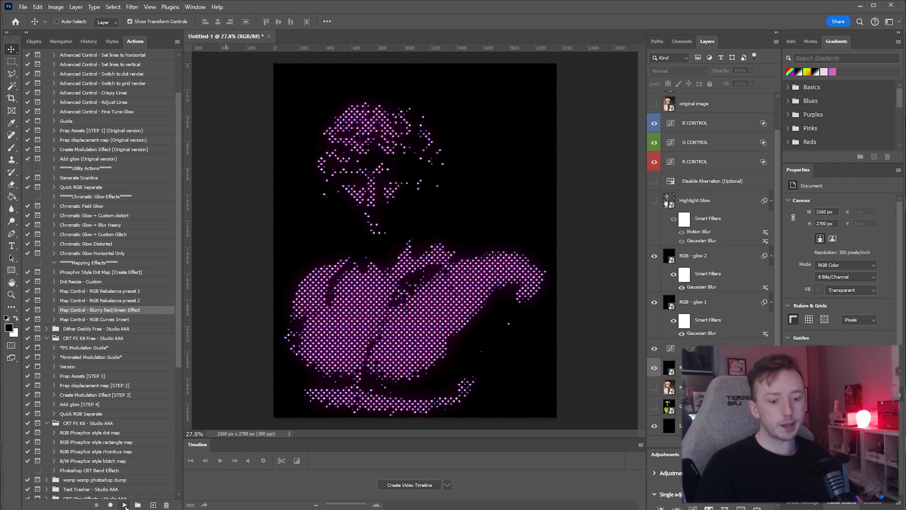
pyautogui.click(125, 504)
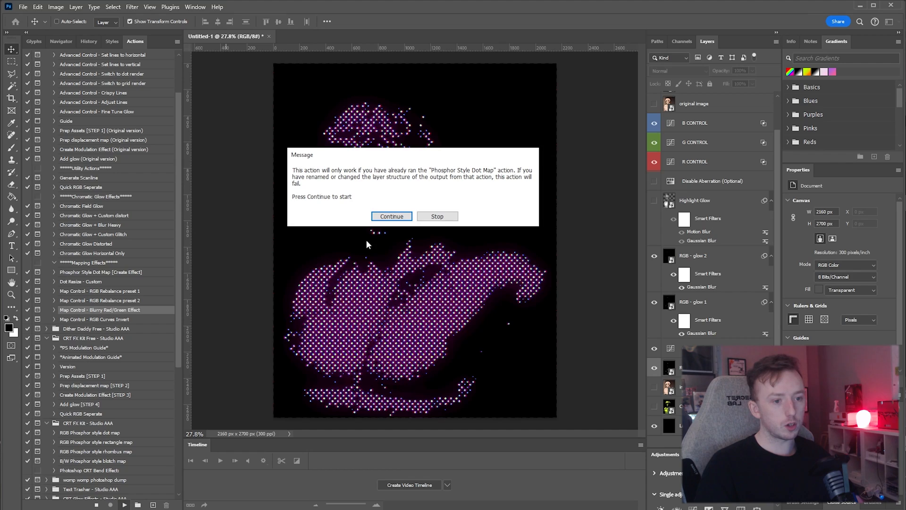
pyautogui.click(390, 217)
pyautogui.scroll(6, 434, 306)
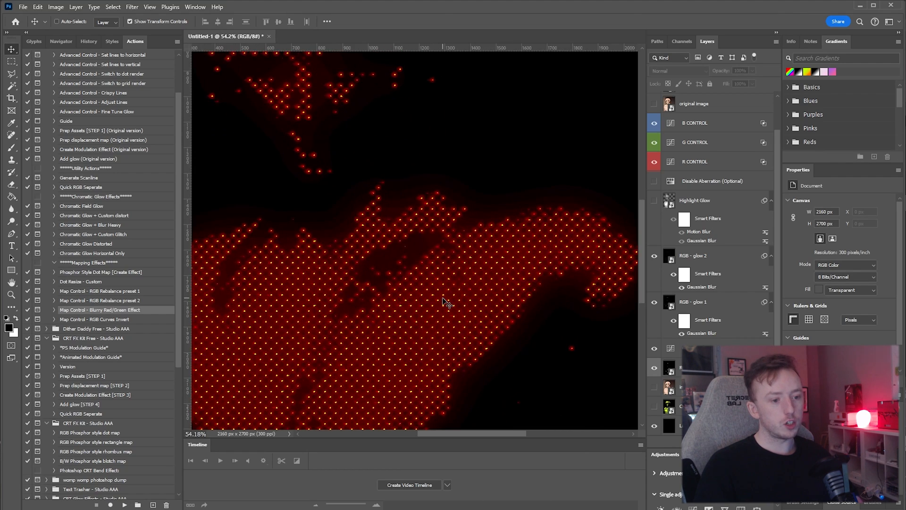
pyautogui.moveTo(322, 283); pyautogui.dragTo(489, 196)
pyautogui.scroll(-5, 489, 196)
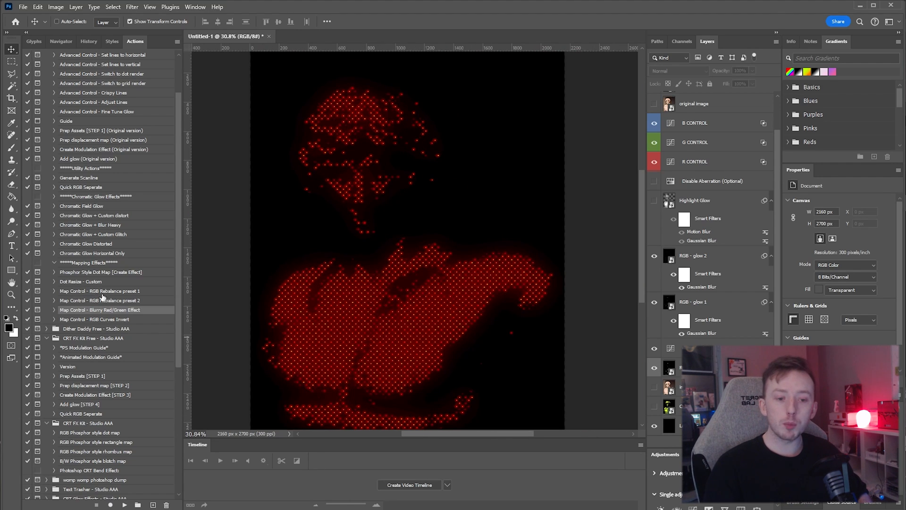
# - Hide the CHROMATIC ABERRATION OPTION 3 group in RGB3.psb, save and close it, and select the R CONTROL curve
pyautogui.click(132, 273)
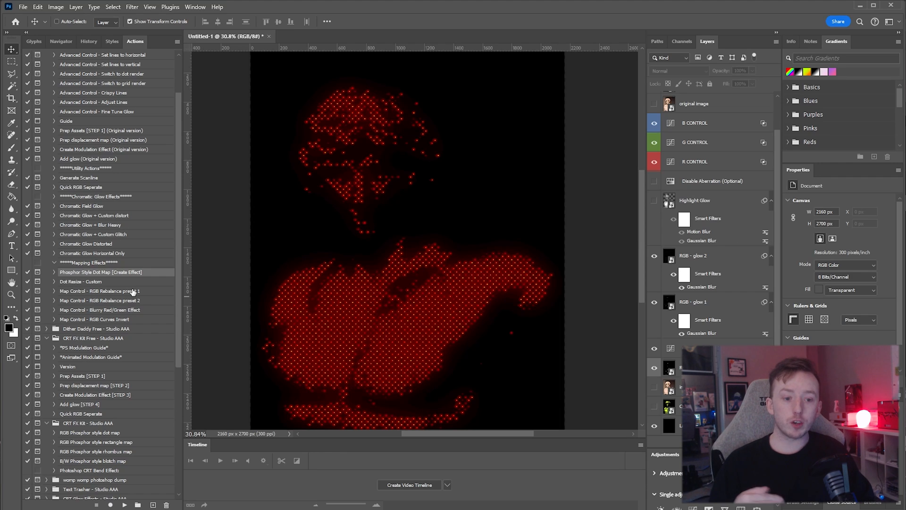
pyautogui.doubleClick(673, 371)
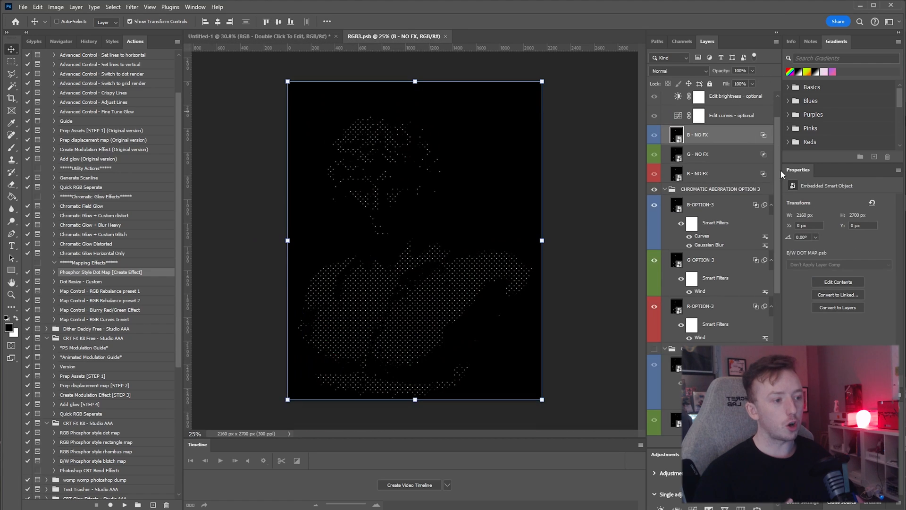
pyautogui.click(653, 190)
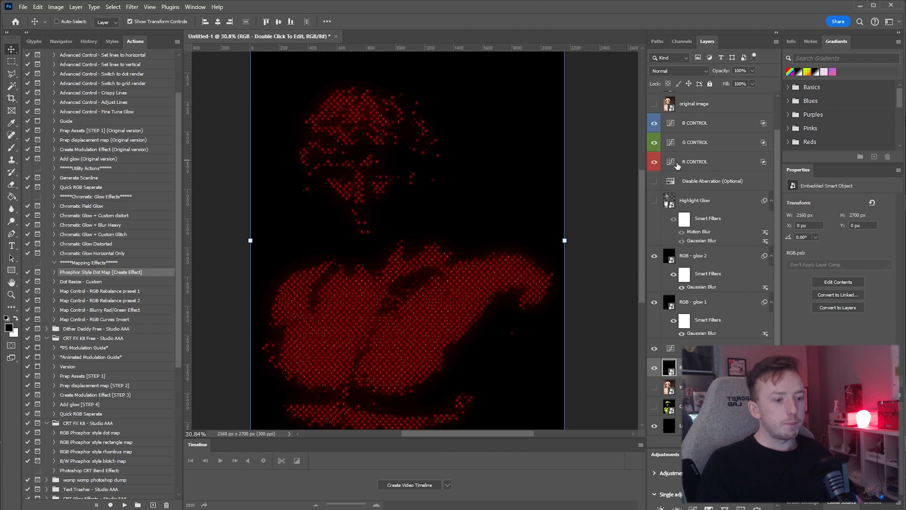
pyautogui.click(673, 163)
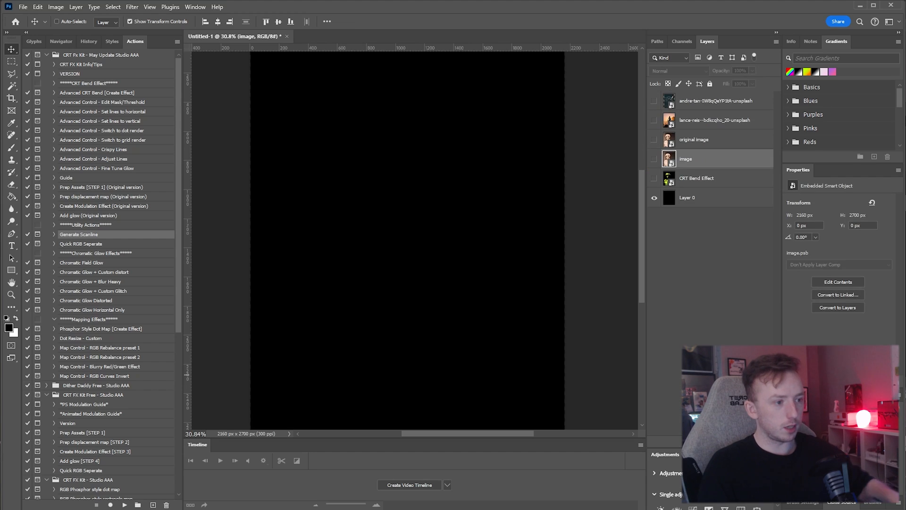
# - Delete the original image layer and show the photo layer of the woman holding a sword at sunset
pyautogui.moveTo(708, 145); pyautogui.dragTo(670, 404)
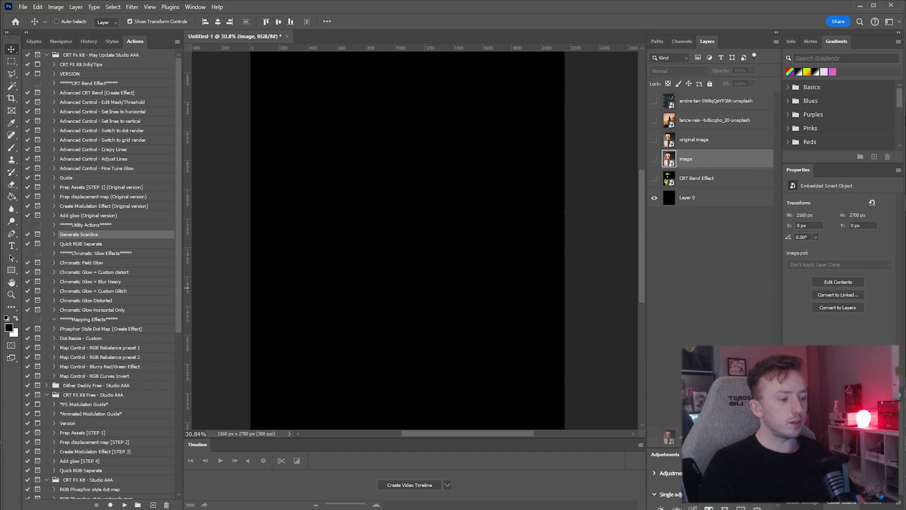
pyautogui.moveTo(708, 439); pyautogui.dragTo(769, 441)
pyautogui.click(654, 121)
pyautogui.click(653, 120)
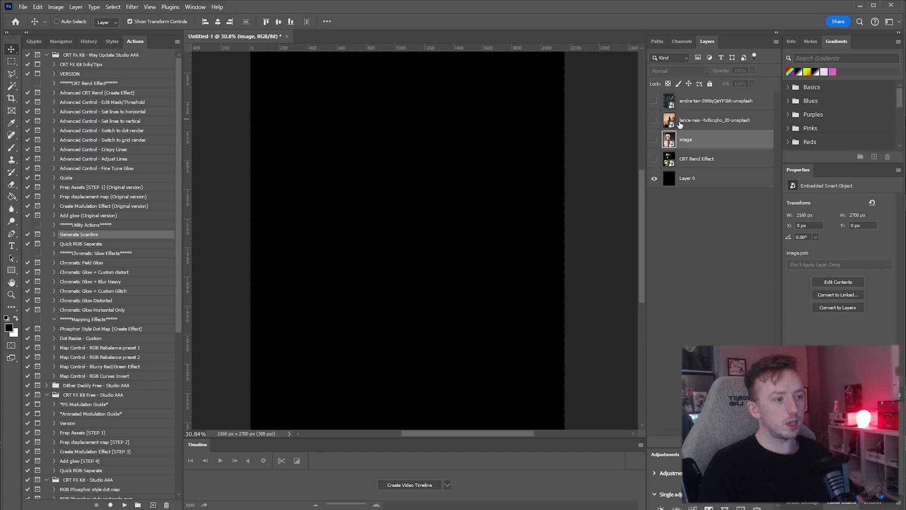
pyautogui.click(680, 122)
pyautogui.click(654, 121)
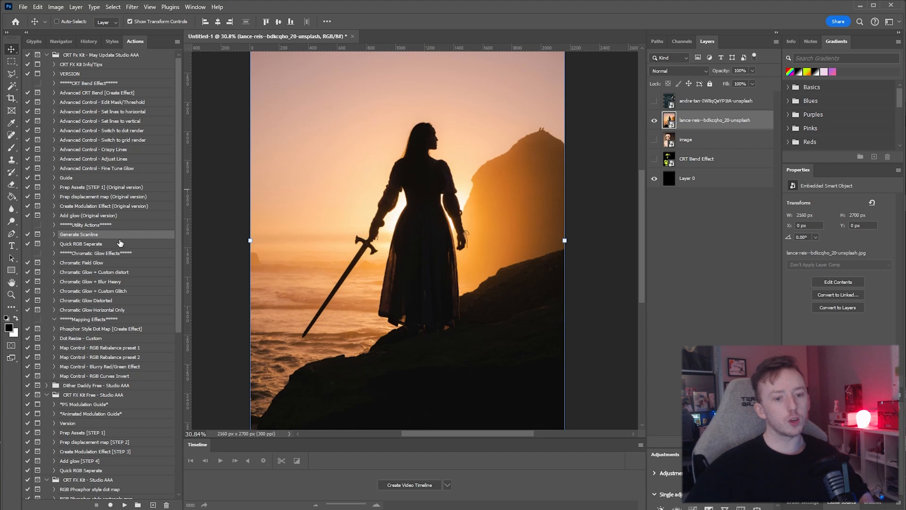
# - Show the bear photo layer and scale it to about 29.76% so the open mouth fills the canvas
pyautogui.click(655, 101)
pyautogui.click(687, 105)
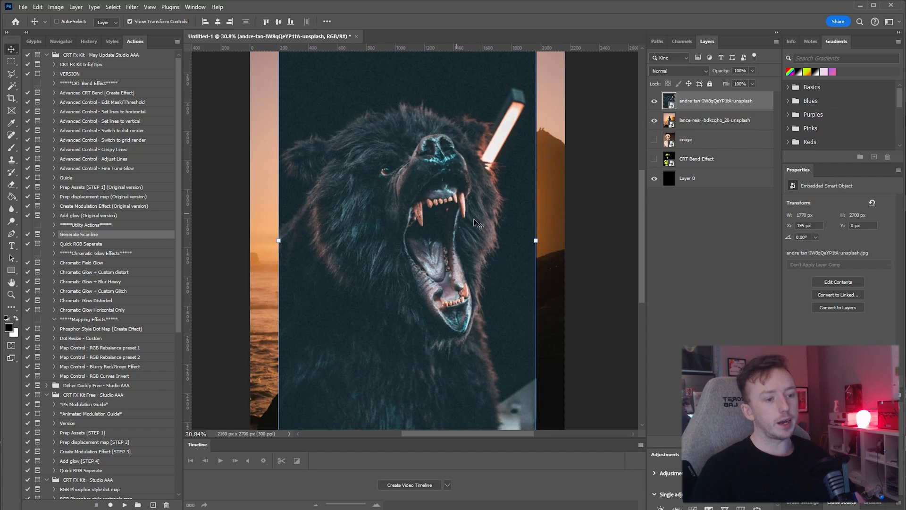
pyautogui.scroll(-2, 427, 273)
pyautogui.hotkey('ctrl', 't')
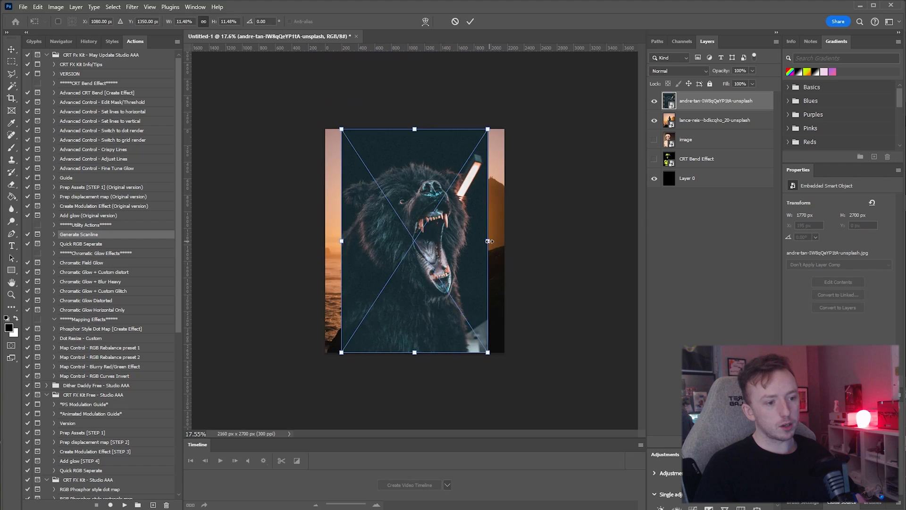
pyautogui.moveTo(492, 241); pyautogui.dragTo(519, 231)
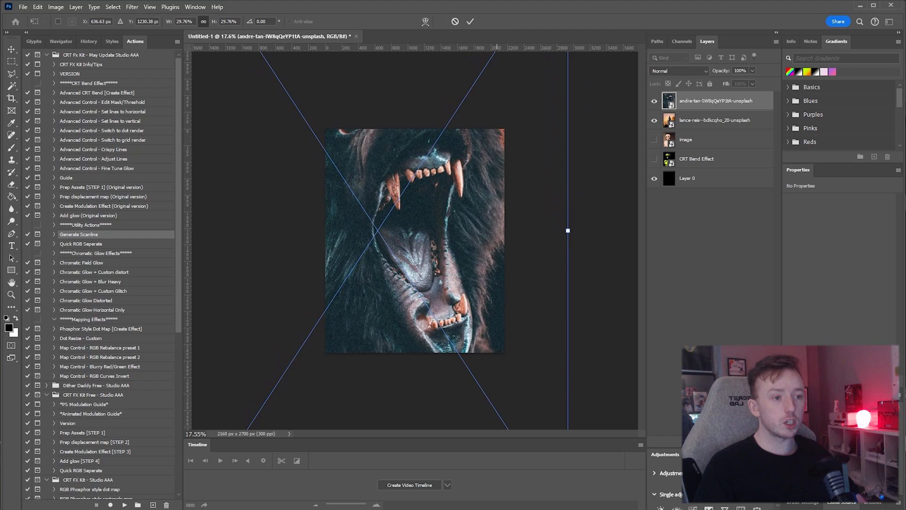
pyautogui.click(470, 22)
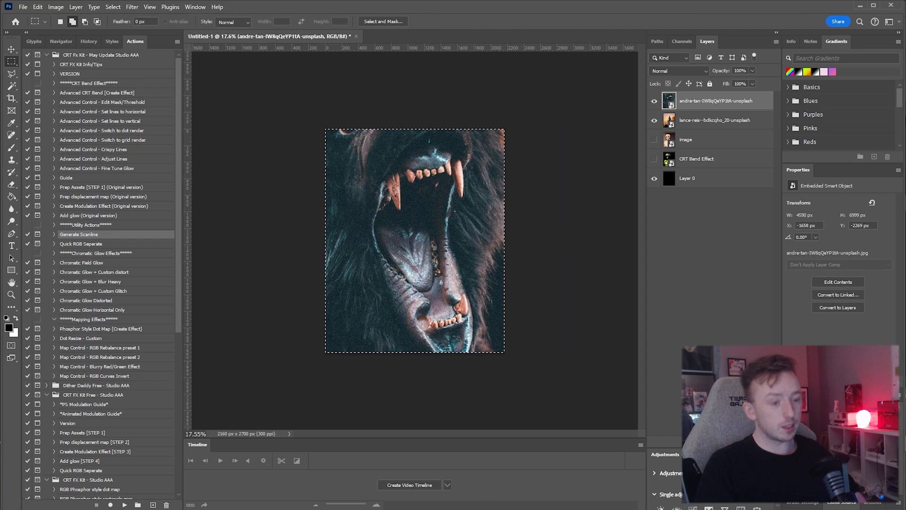
# - Trim the enlarged photo to the canvas bounds as a smart object layer named bear
pyautogui.hotkey('ctrl', 'shift', 'alt', 'e')
pyautogui.click(716, 120)
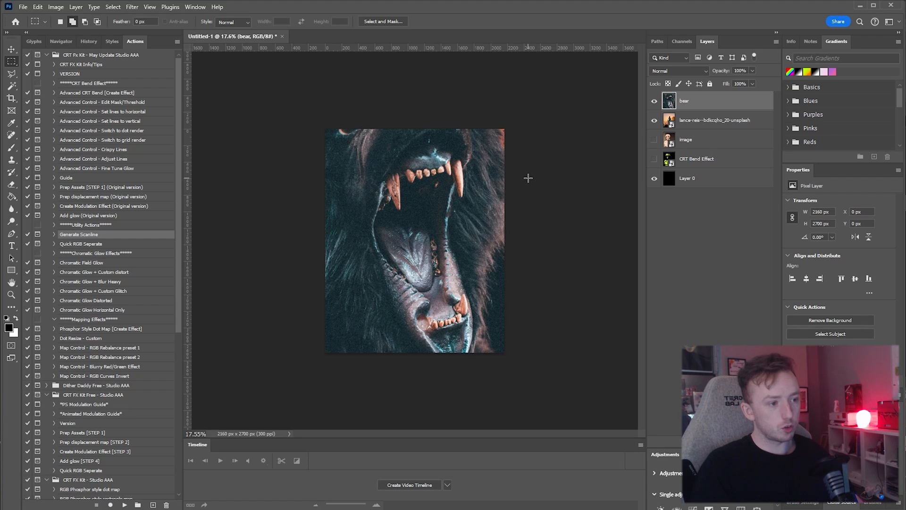
pyautogui.scroll(3, 528, 178)
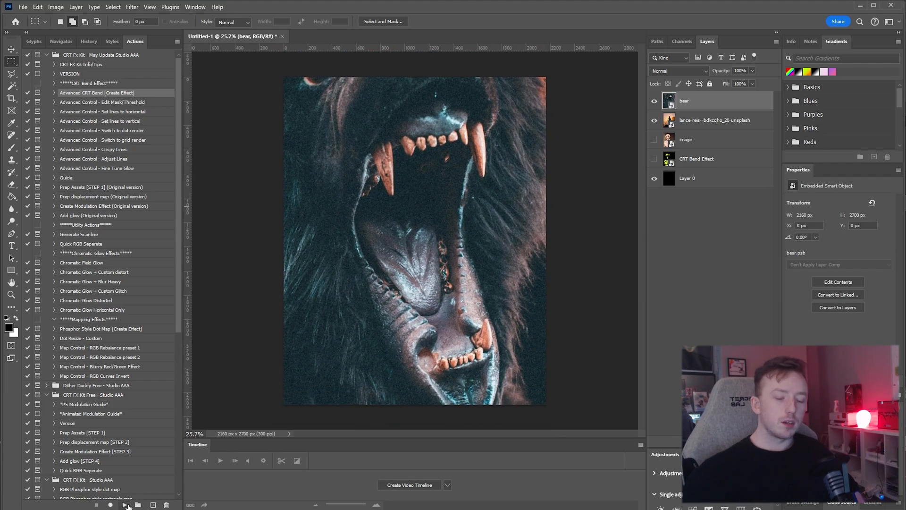
# - Run the Advanced CRT Bend [Create Effect] action on the bear layer with an overlay threshold level of 105
pyautogui.click(125, 504)
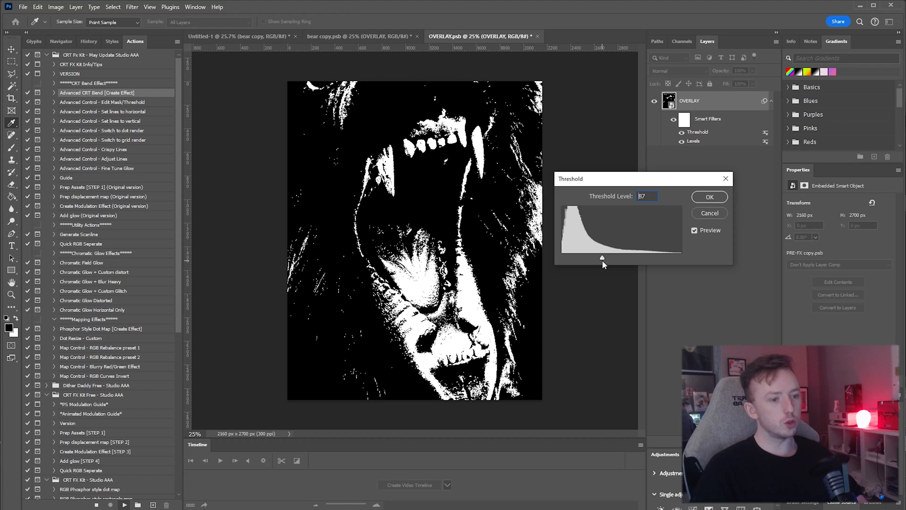
pyautogui.moveTo(597, 258); pyautogui.dragTo(611, 258)
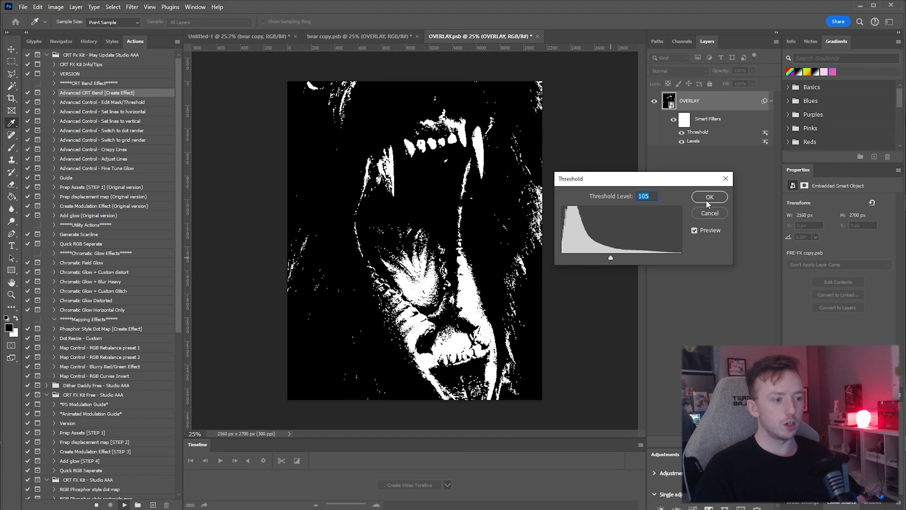
pyautogui.click(706, 201)
# - Set the bend's Gaussian Blur radius to 13.9 pixels and accept a horizontal displacement scale of 100
pyautogui.moveTo(503, 245); pyautogui.dragTo(482, 247)
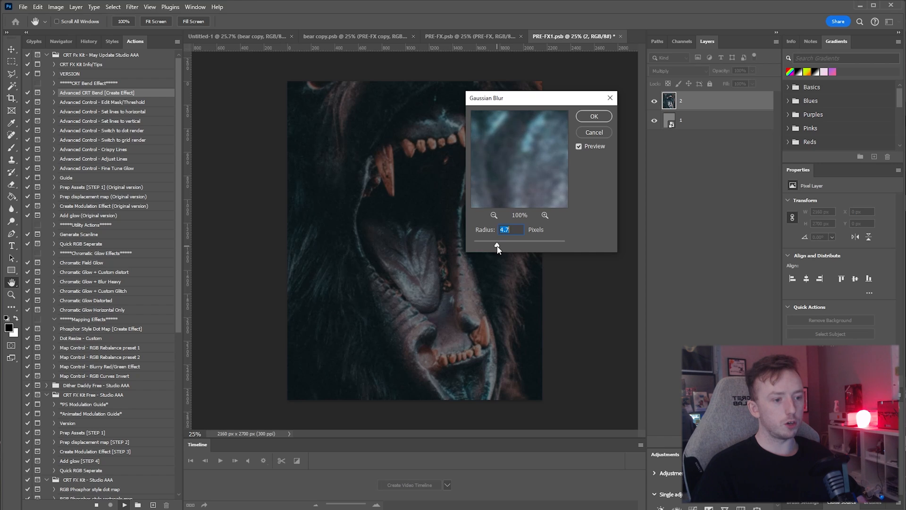
pyautogui.moveTo(509, 249); pyautogui.dragTo(513, 250)
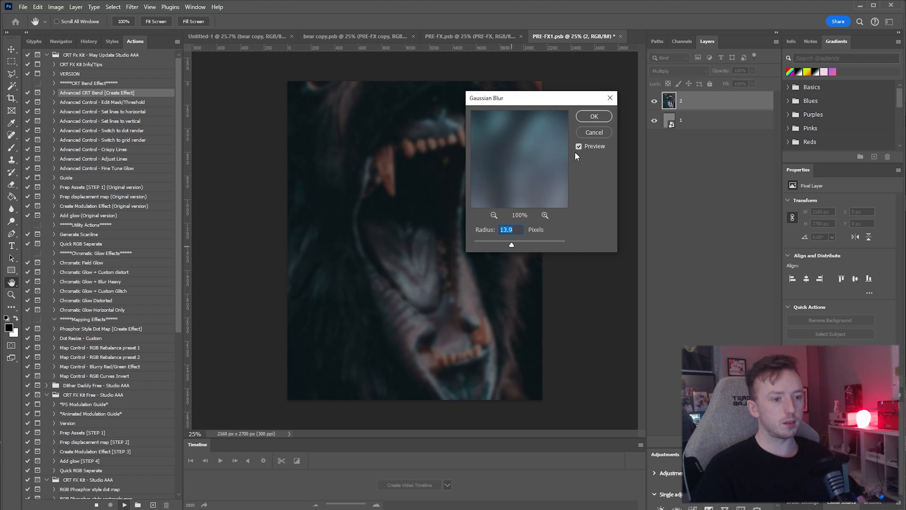
pyautogui.click(595, 117)
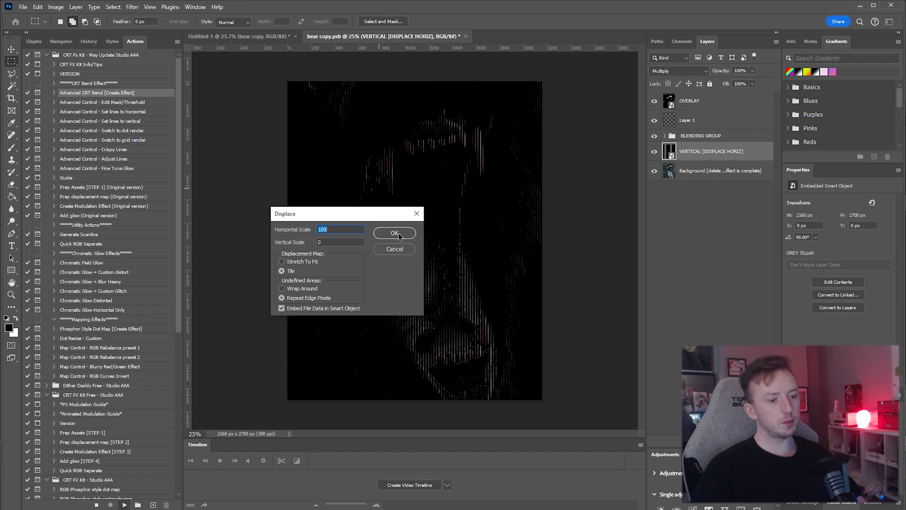
pyautogui.click(398, 235)
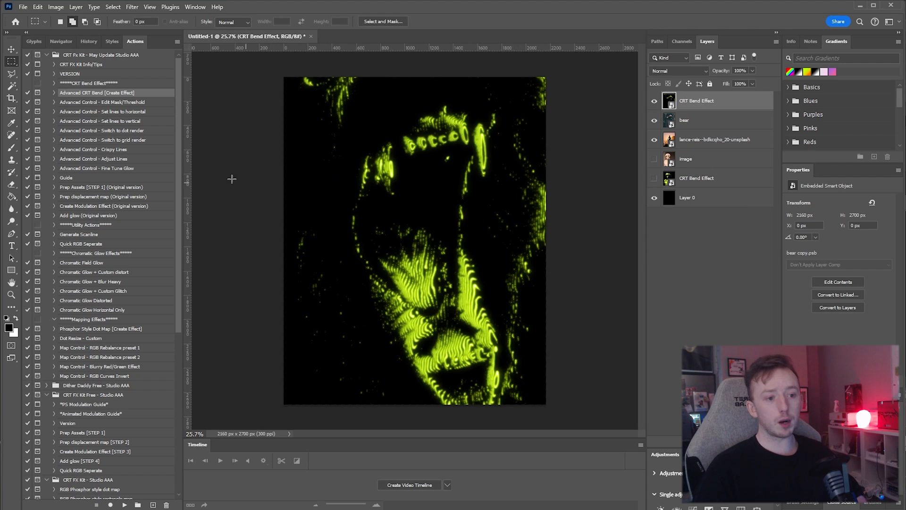
# - Run the Advanced Control - Crispy Lines action on the bear's CRT Bend Effect and lower the threshold level
pyautogui.click(105, 150)
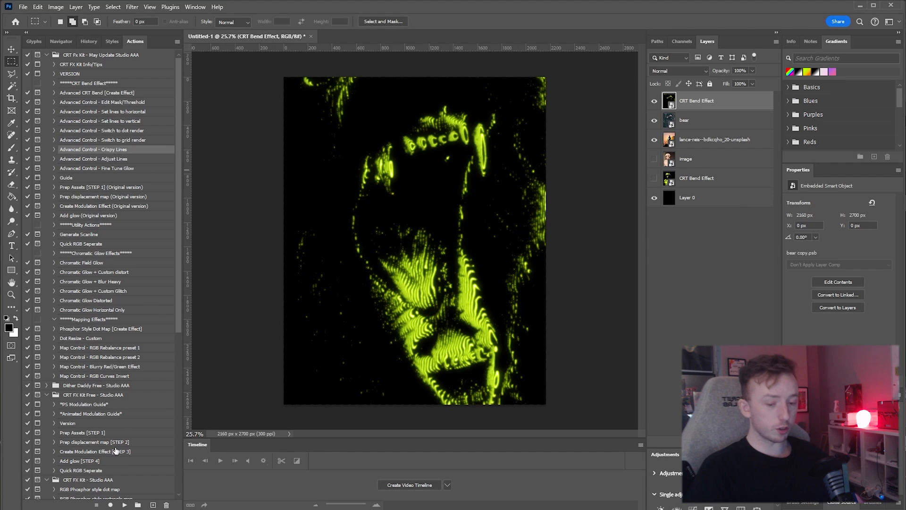
pyautogui.click(124, 504)
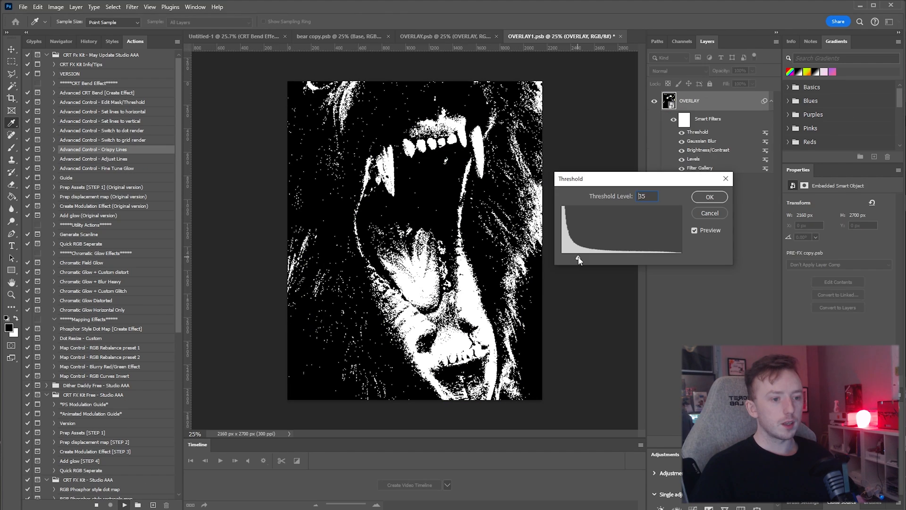
pyautogui.moveTo(579, 259)
pyautogui.mouseDown()
pyautogui.moveTo(568, 260)
pyautogui.moveTo(607, 260)
pyautogui.moveTo(572, 261)
pyautogui.mouseUp()
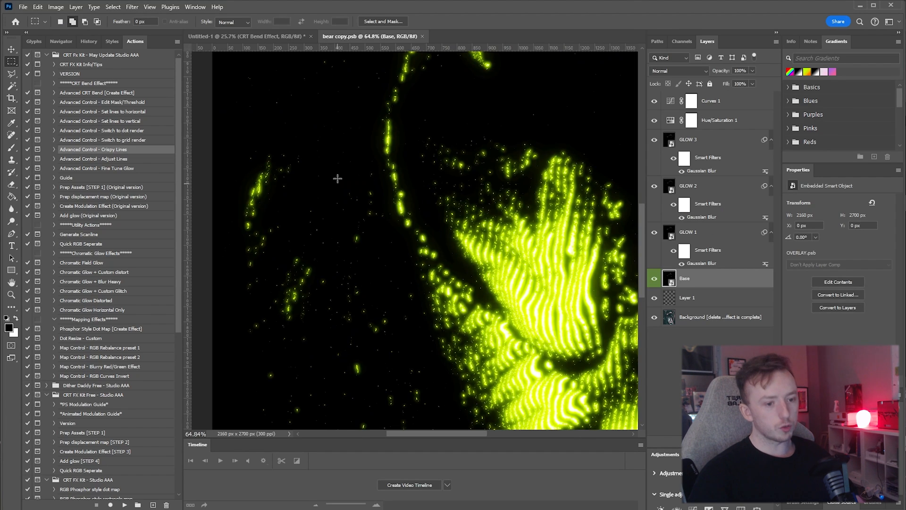
# - Examine the crispy glowing lines and stray specks around the bear's teeth, tongue and fur up close
pyautogui.scroll(5, 335, 178)
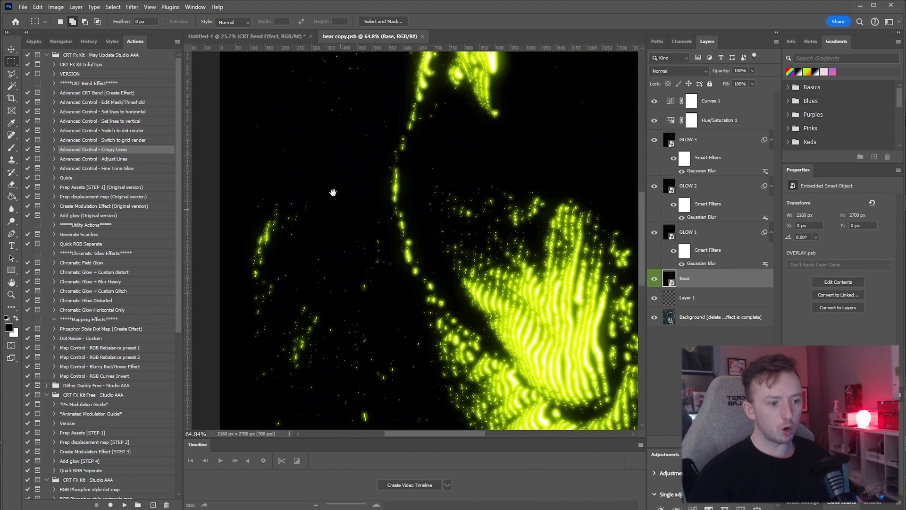
pyautogui.moveTo(366, 125); pyautogui.dragTo(349, 222)
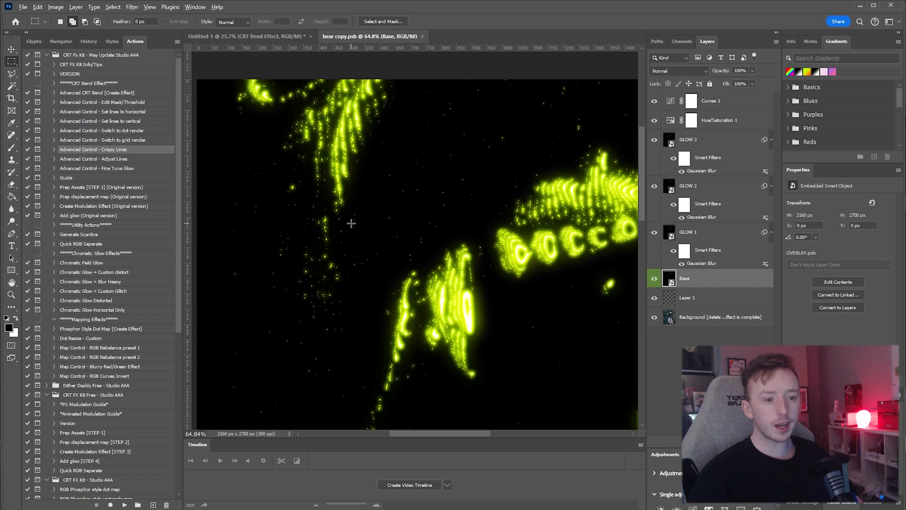
pyautogui.scroll(6, 352, 223)
pyautogui.moveTo(346, 257); pyautogui.dragTo(488, 119)
pyautogui.moveTo(470, 207); pyautogui.dragTo(452, 49)
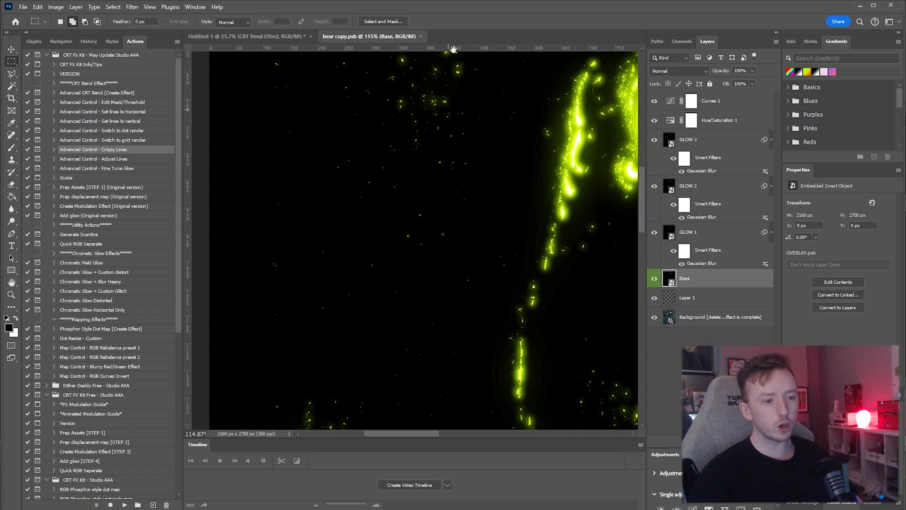
pyautogui.moveTo(415, 302); pyautogui.dragTo(403, 119)
pyautogui.scroll(-18, 500, 176)
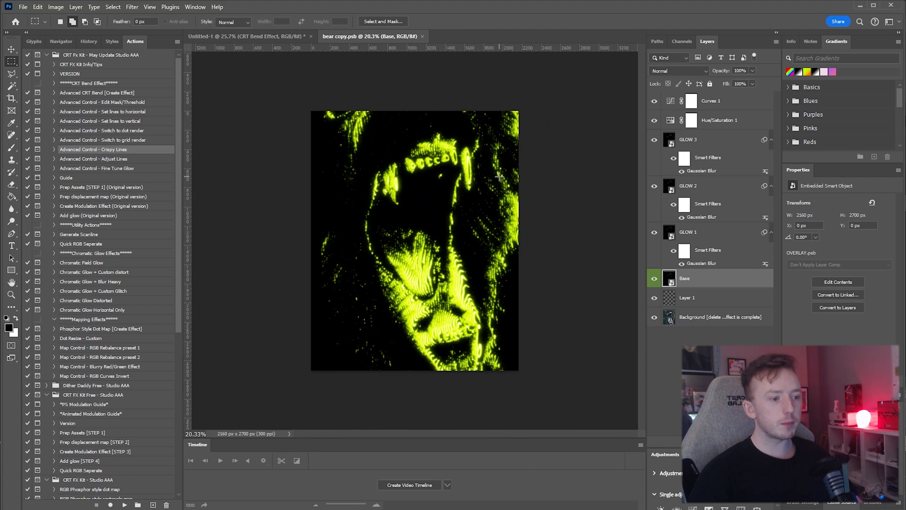
pyautogui.scroll(15, 499, 176)
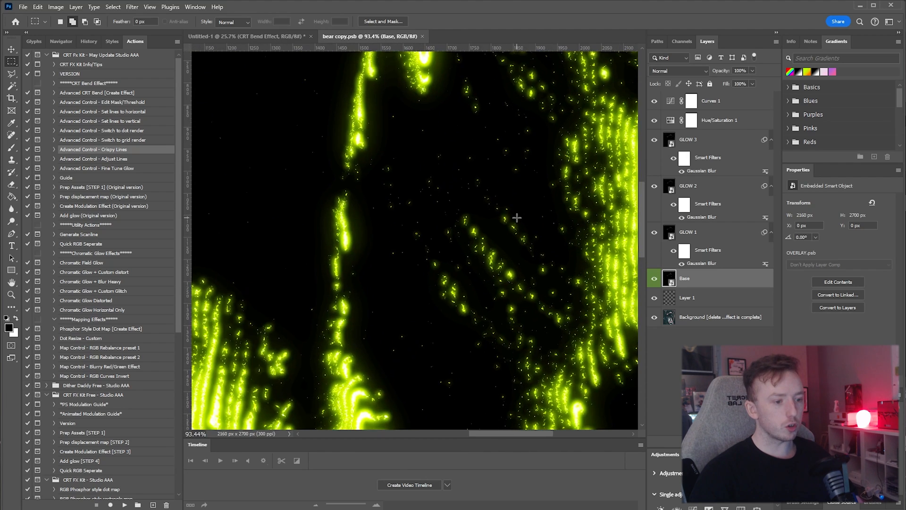
pyautogui.scroll(-10, 516, 217)
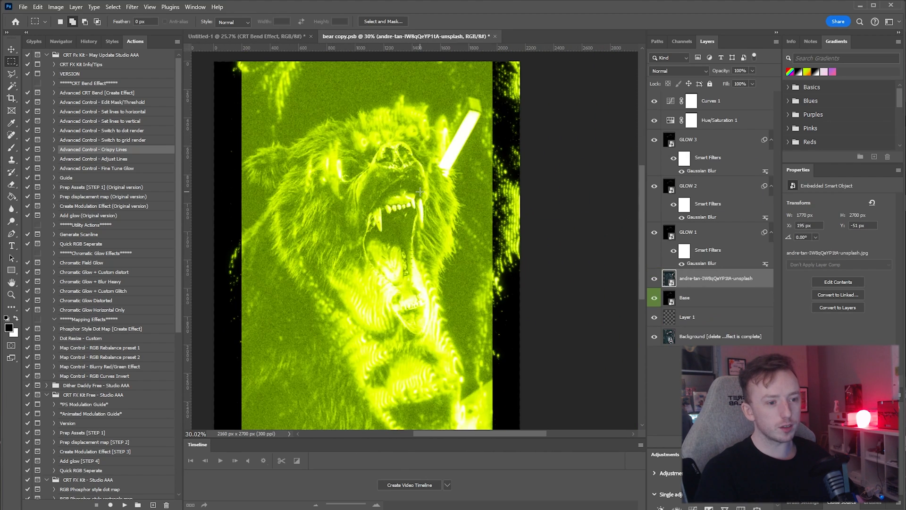
# - Move the placed bear photo above the Curves 1 layer and inspect the grain in its fur
pyautogui.moveTo(720, 282); pyautogui.dragTo(718, 97)
pyautogui.scroll(10, 449, 249)
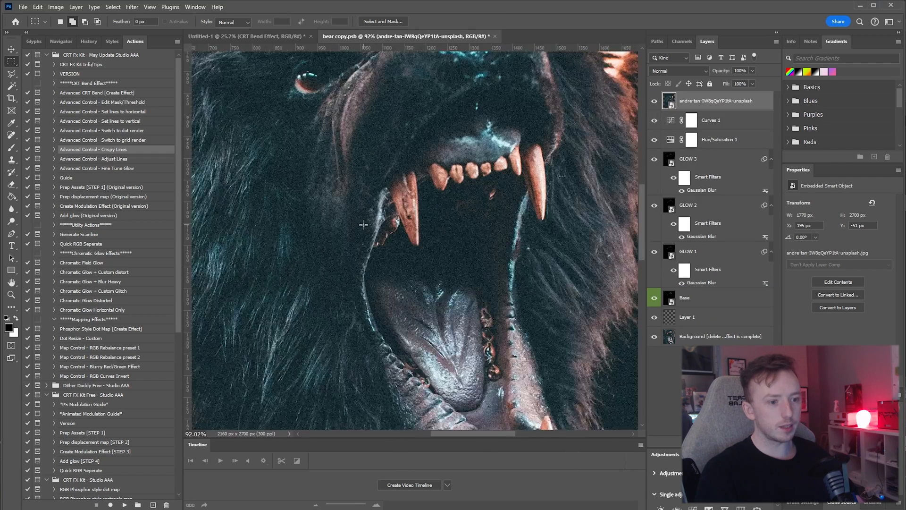
pyautogui.scroll(-2, 450, 249)
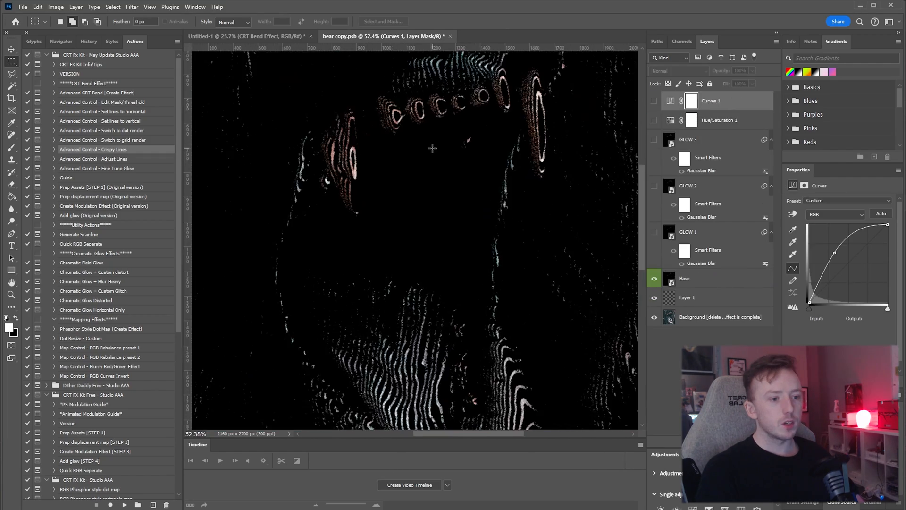
# - Show the three GLOW layers, Hue/Saturation 1 and Curves 1 again, and close bear copy.psb
pyautogui.scroll(-5, 431, 148)
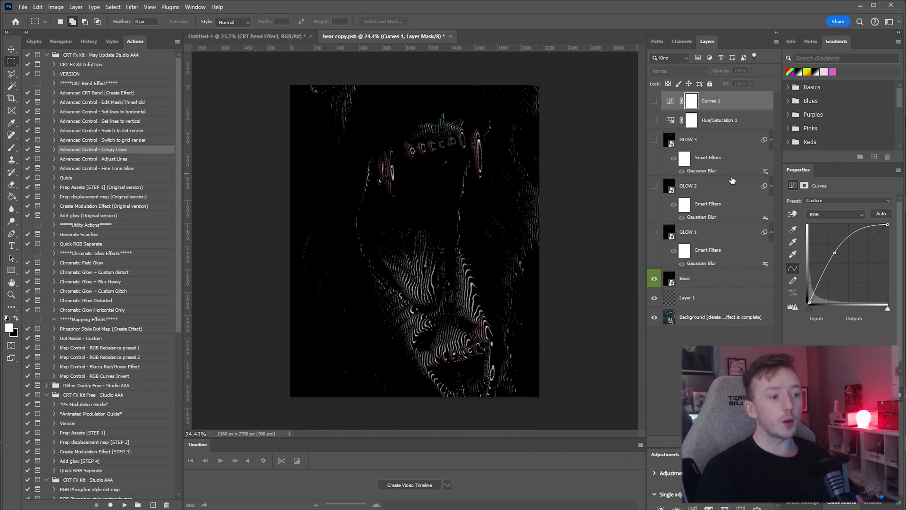
pyautogui.moveTo(655, 234); pyautogui.dragTo(654, 100)
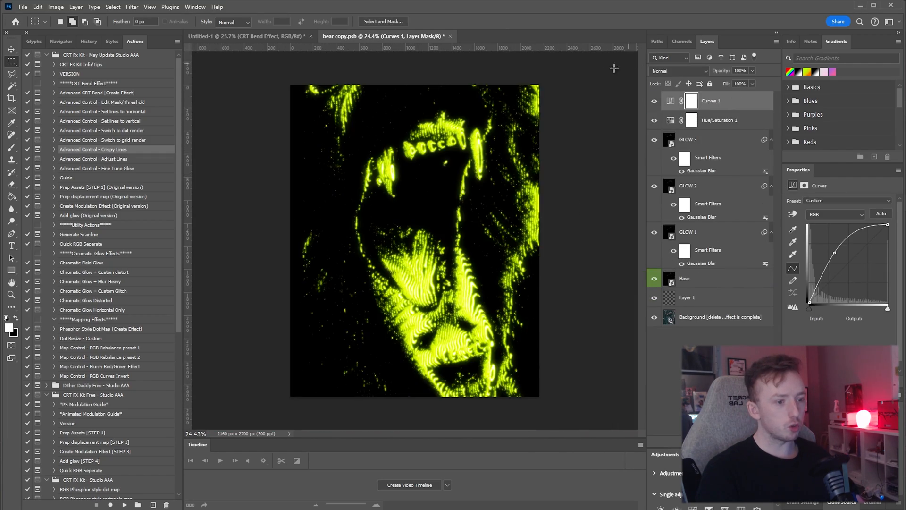
pyautogui.click(451, 36)
# - Run the Phosphor Style Dot Map [Create Effect] action on the bear layer and inspect the dots up close
pyautogui.click(99, 328)
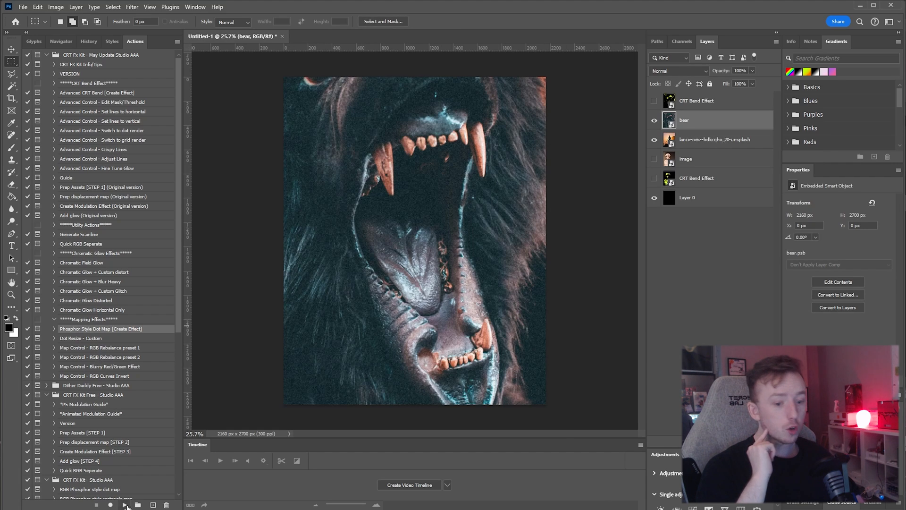
pyautogui.click(126, 504)
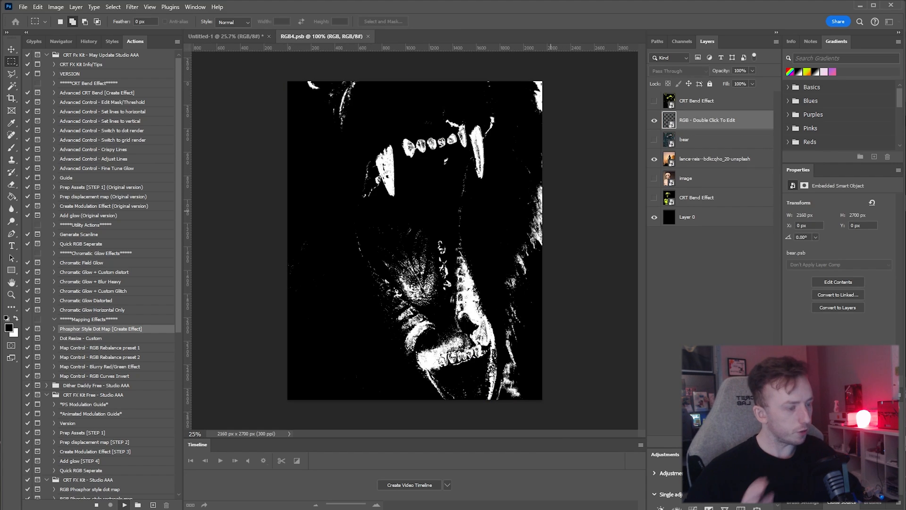
pyautogui.moveTo(396, 142); pyautogui.dragTo(413, 263)
pyautogui.hotkey('ctrl', '0')
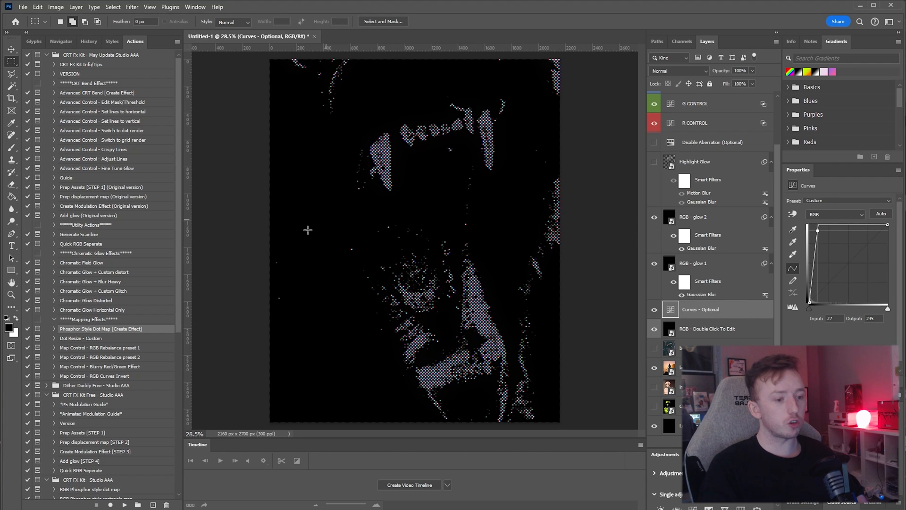
pyautogui.scroll(3, 326, 122)
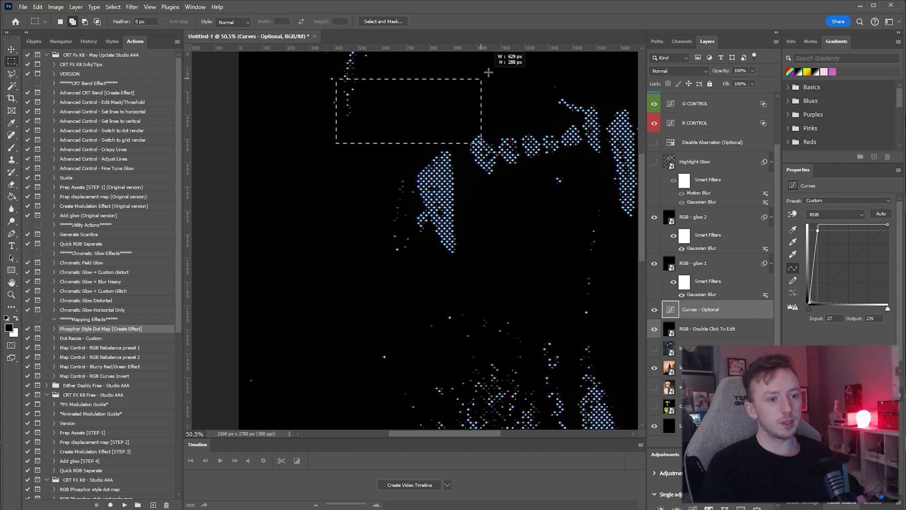
pyautogui.moveTo(488, 72); pyautogui.dragTo(291, 415)
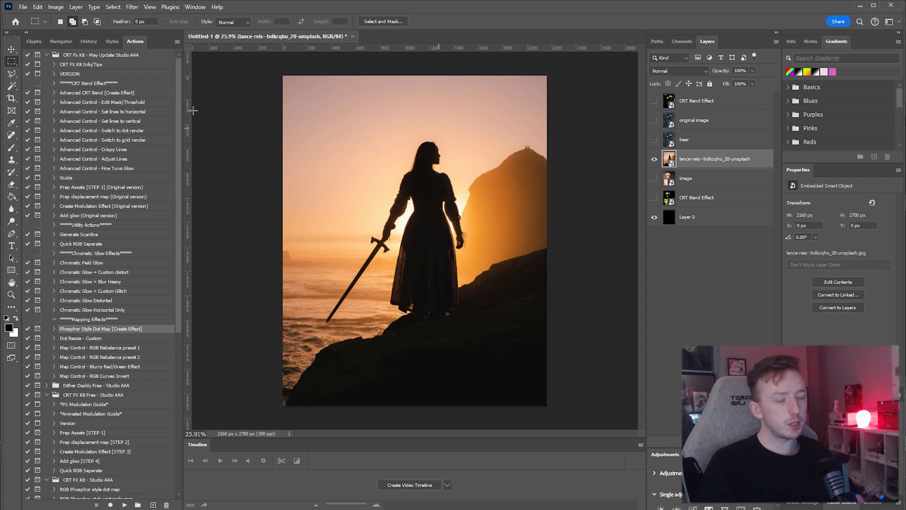
# - Run the Advanced CRT Bend [Create Effect] action on the sunset sword silhouette photo, with a line threshold of 142
pyautogui.click(97, 92)
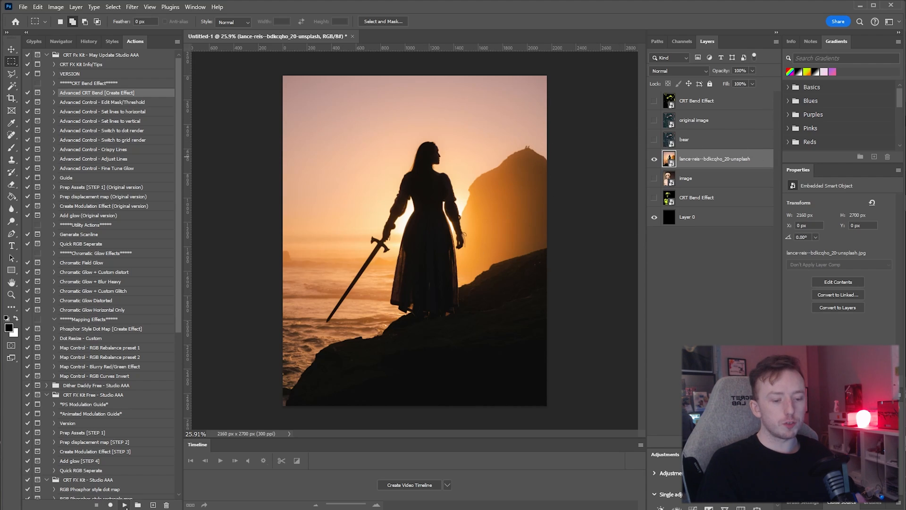
pyautogui.click(124, 505)
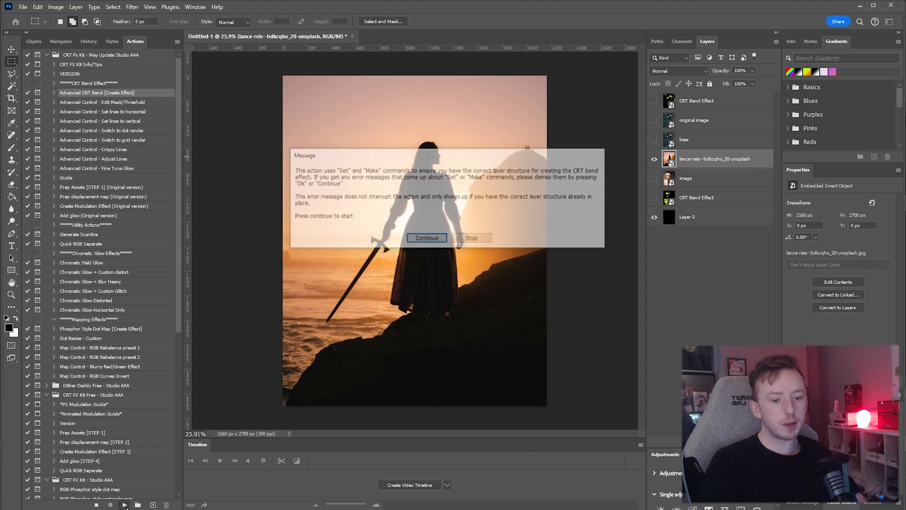
pyautogui.click(426, 237)
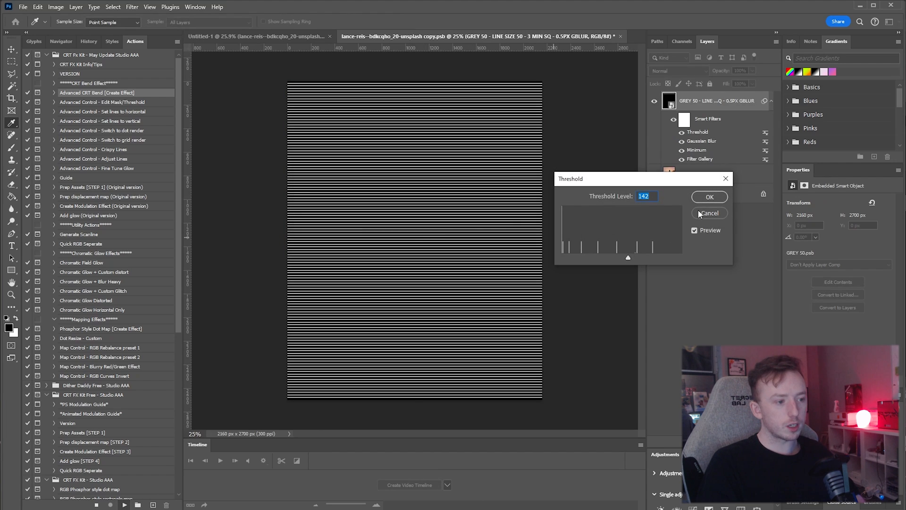
pyautogui.click(707, 198)
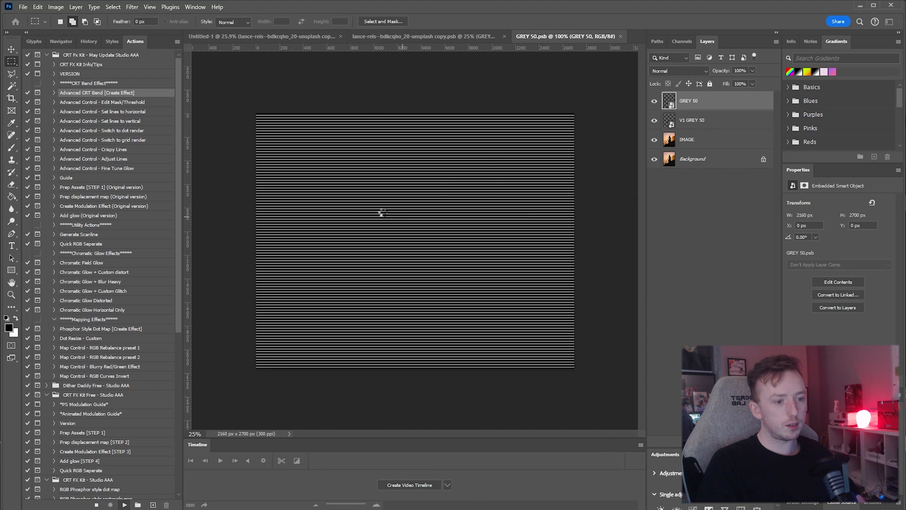
# - Set the effect's mask threshold to 36 and load DISP.psd as the displacement map for the silhouette photo
pyautogui.click(369, 209)
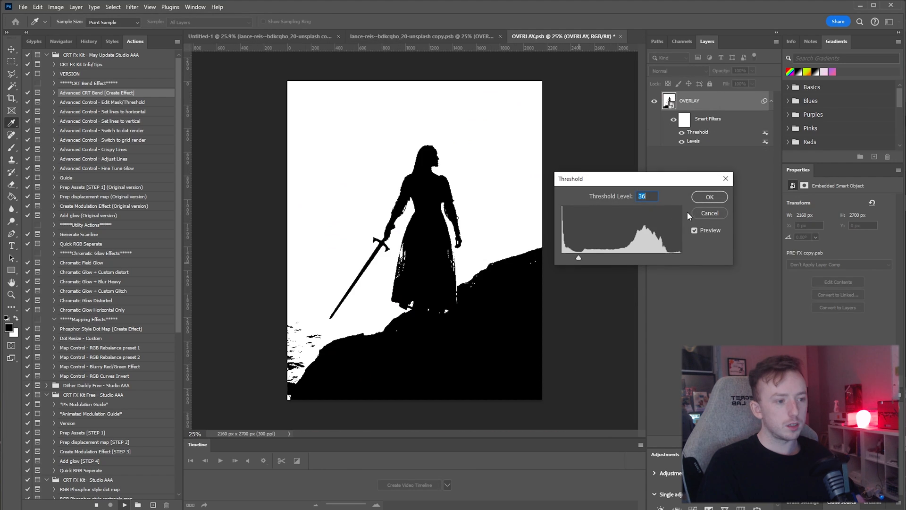
pyautogui.click(698, 198)
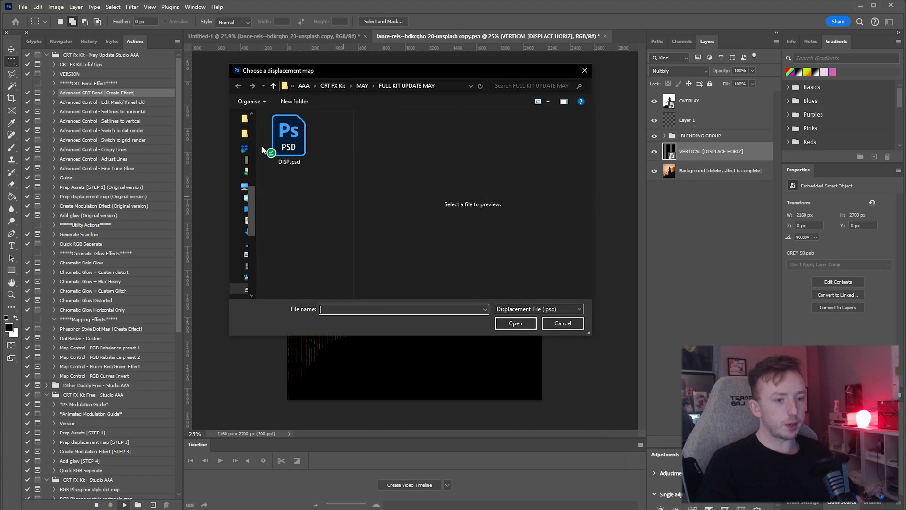
pyautogui.doubleClick(283, 142)
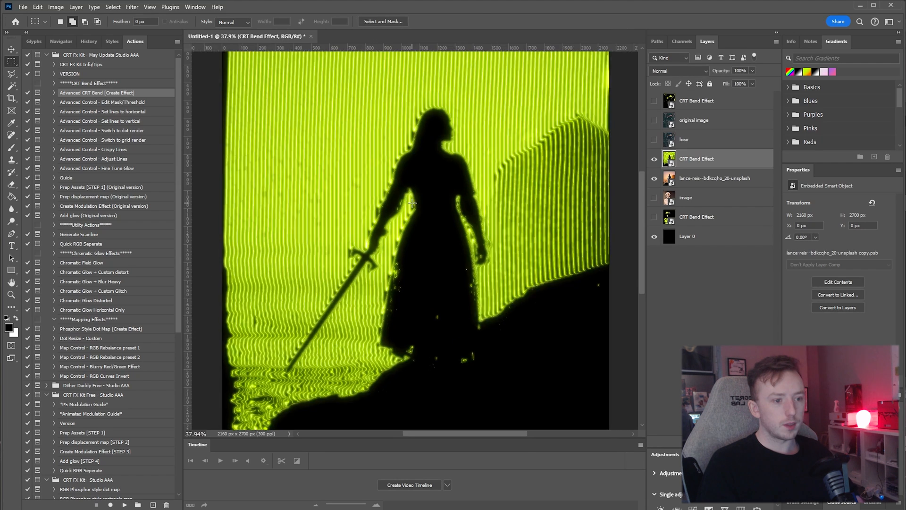
pyautogui.scroll(2, 412, 203)
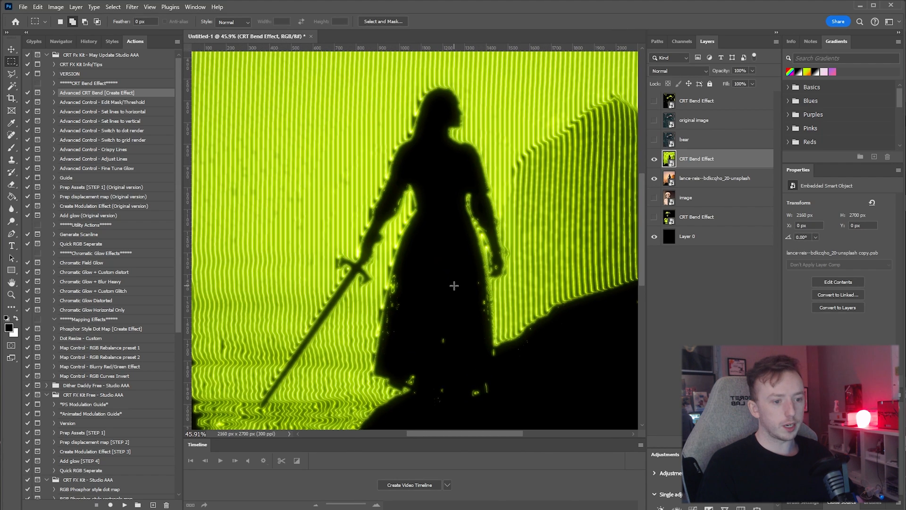
pyautogui.moveTo(454, 286); pyautogui.dragTo(437, 264)
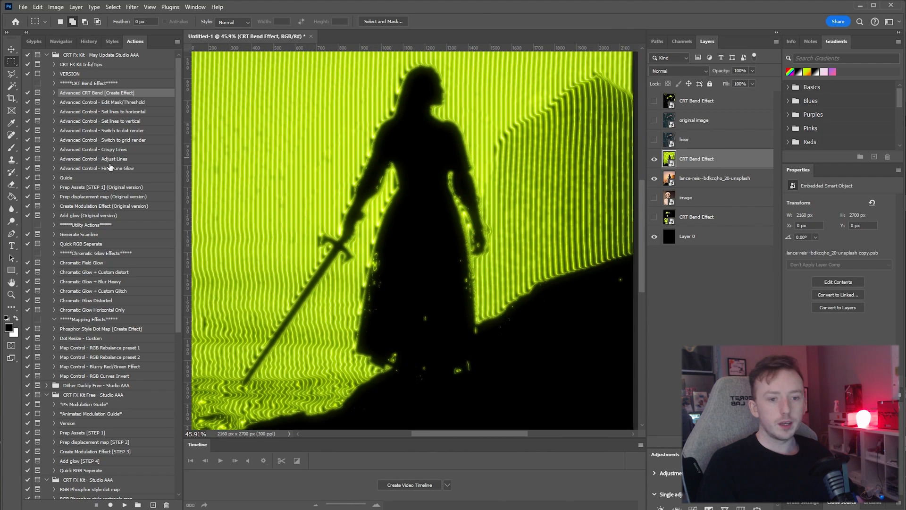
# - Run the Advanced Control - Crispy Lines action on the silhouette's CRT Bend Effect layer with a threshold level of 113
pyautogui.click(112, 150)
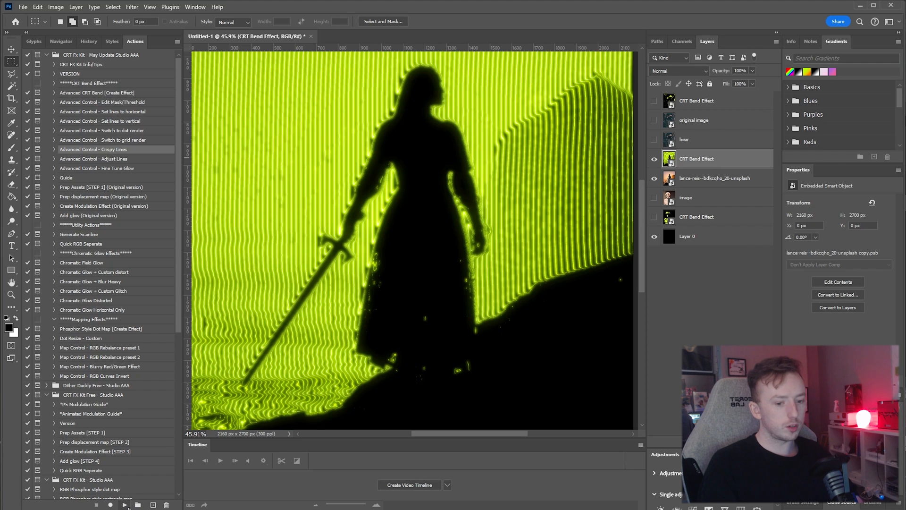
pyautogui.click(125, 505)
pyautogui.click(391, 218)
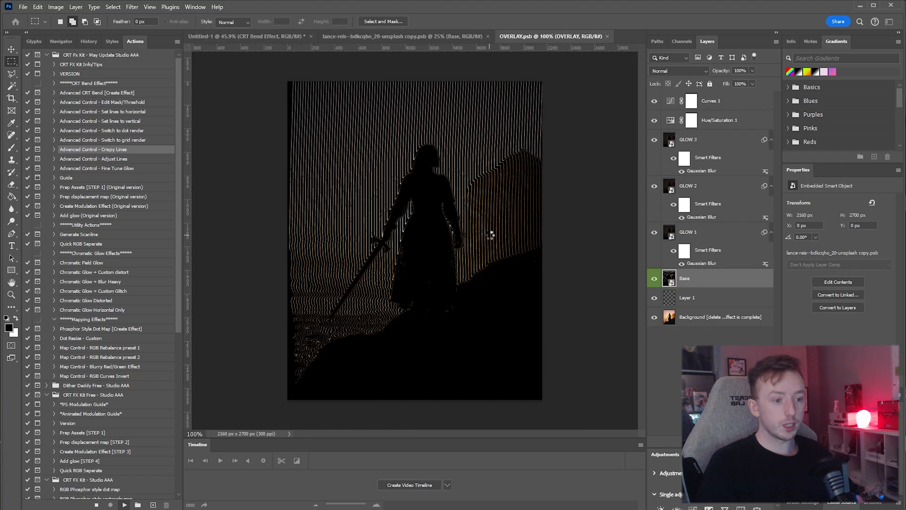
pyautogui.click(387, 218)
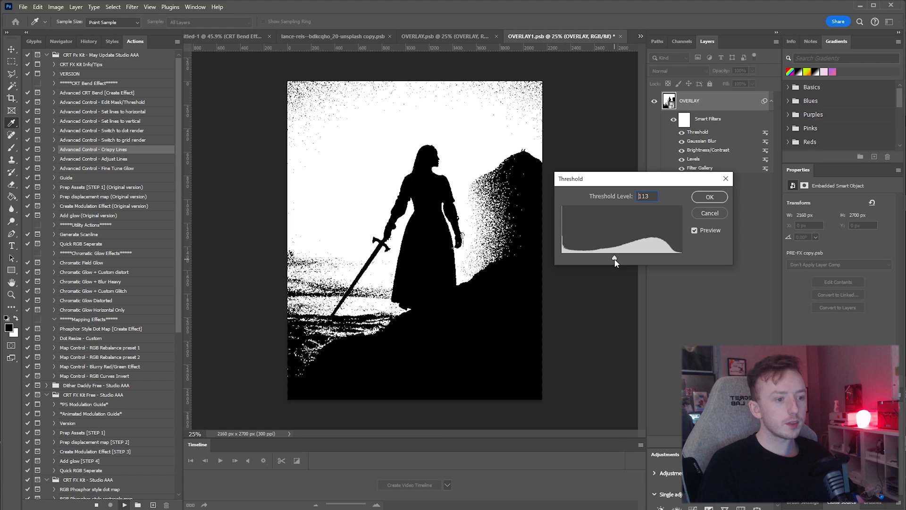
pyautogui.click(710, 196)
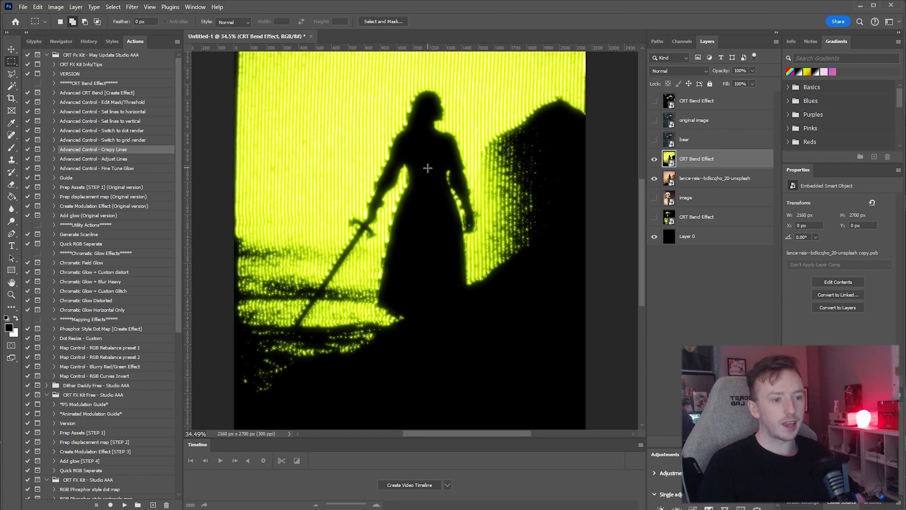
# - Examine the crispy lines around the sword, the dress and the water up close
pyautogui.scroll(5, 364, 213)
pyautogui.moveTo(546, 245); pyautogui.dragTo(615, 139)
pyautogui.moveTo(433, 119)
pyautogui.mouseDown()
pyautogui.moveTo(415, 168)
pyautogui.moveTo(429, 130)
pyautogui.mouseUp()
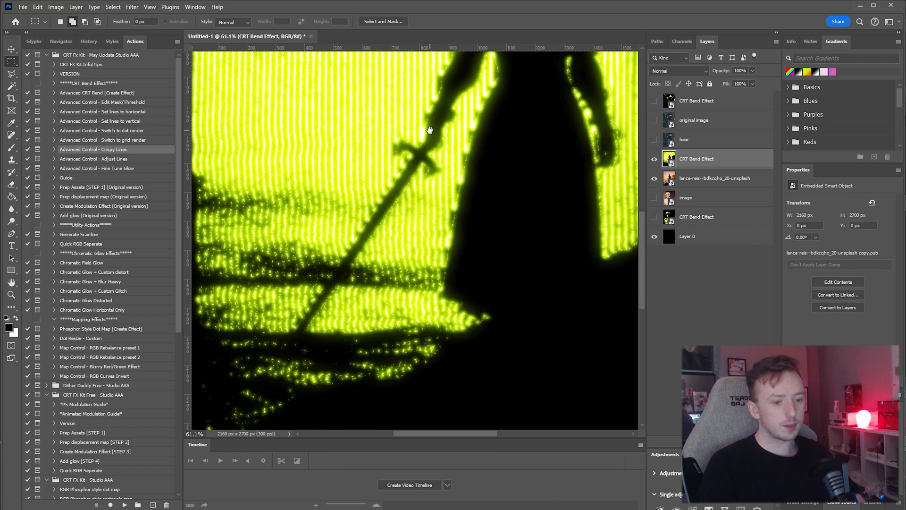
pyautogui.scroll(5, 305, 241)
pyautogui.scroll(1, 305, 241)
pyautogui.moveTo(388, 167); pyautogui.dragTo(350, 105)
pyautogui.moveTo(597, 156); pyautogui.dragTo(344, 236)
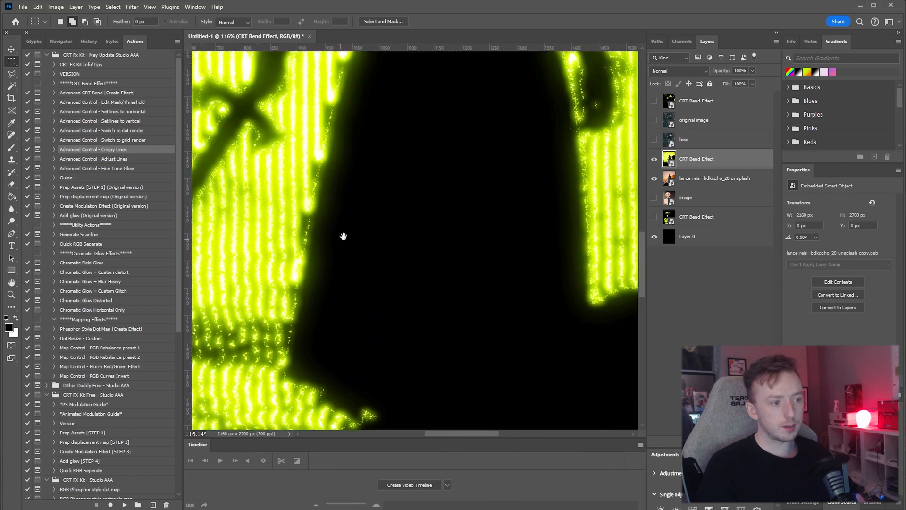
pyautogui.moveTo(623, 116); pyautogui.dragTo(323, 317)
pyautogui.scroll(-10, 323, 316)
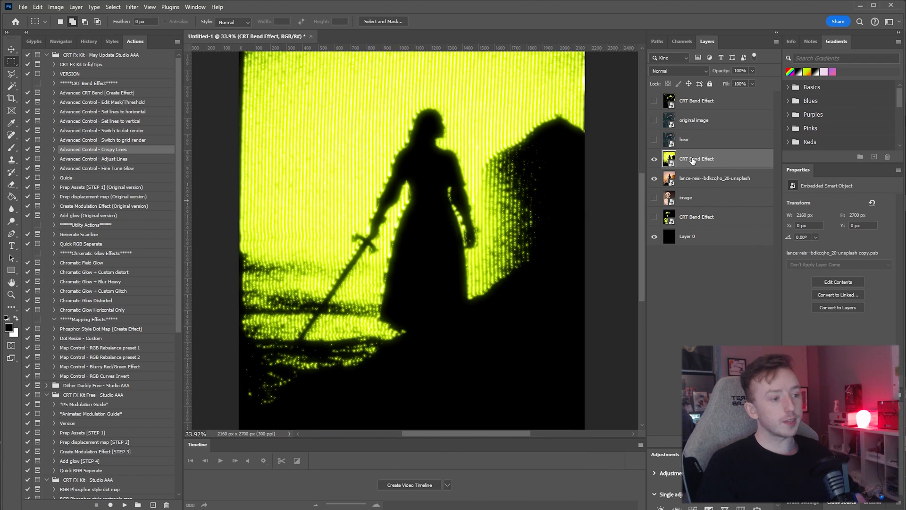
# - Delete the CRT Bend Effect layer above the sunset photo and invert the photo's colours
pyautogui.moveTo(692, 160); pyautogui.dragTo(692, 113)
pyautogui.press('Delete')
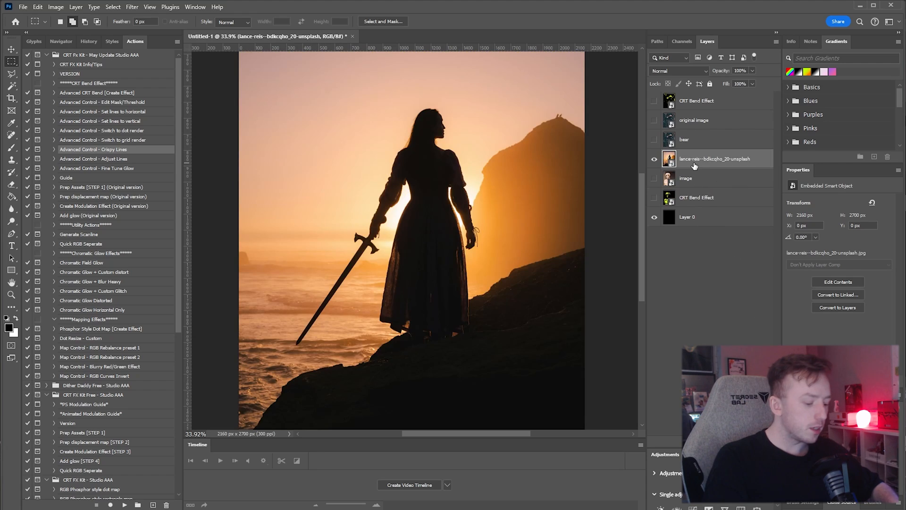
pyautogui.hotkey('ctrl', 'i')
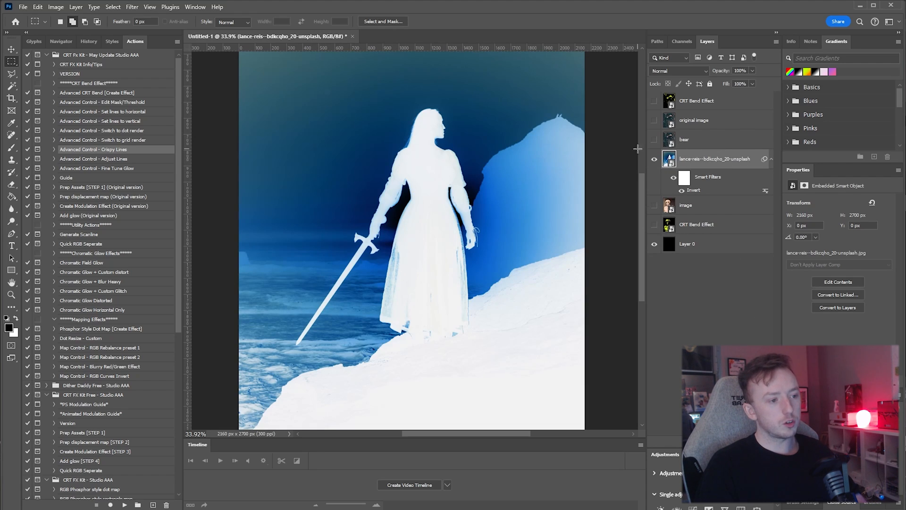
# - Steepen the inverted photo's contrast with Curves, placing a point at input 157, output 184, and convert the layer to a smart object
pyautogui.click(56, 9)
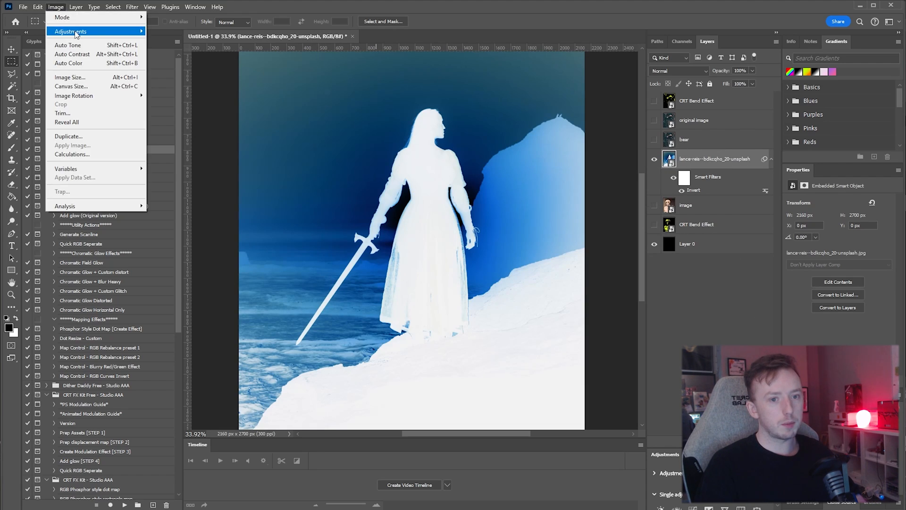
pyautogui.moveTo(78, 33)
pyautogui.click(172, 49)
pyautogui.moveTo(743, 244); pyautogui.dragTo(759, 276)
pyautogui.moveTo(785, 238); pyautogui.dragTo(770, 204)
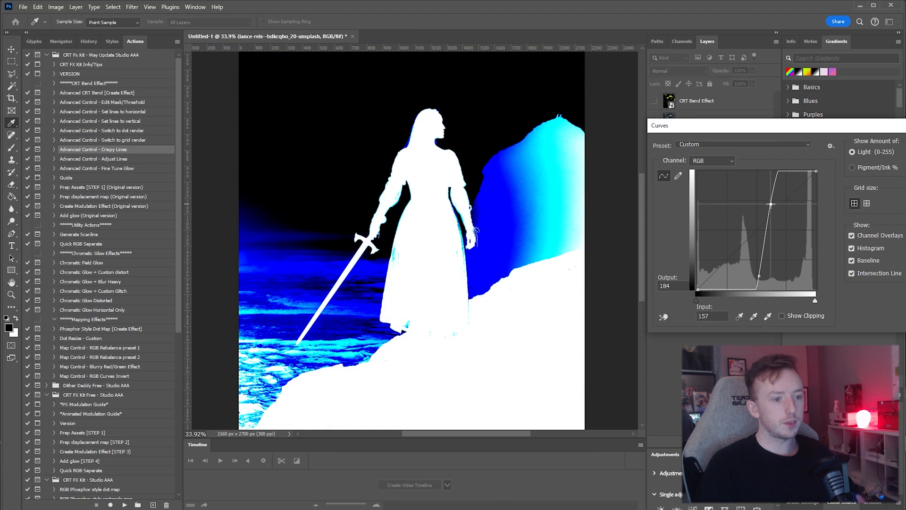
pyautogui.press('Return')
pyautogui.rightClick(694, 163)
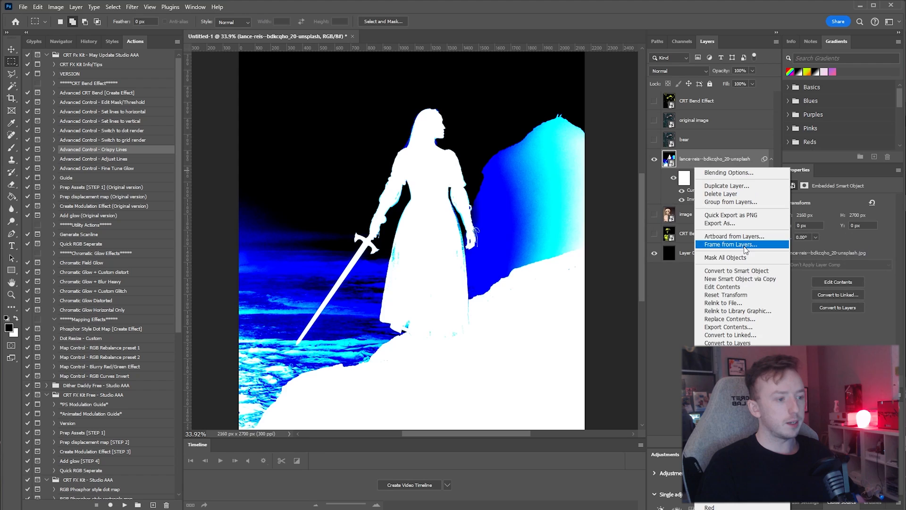
pyautogui.click(741, 270)
# - Run the Advanced CRT Bend [Create Effect] action on the inverted silhouette photo, with a line threshold of 142
pyautogui.click(122, 92)
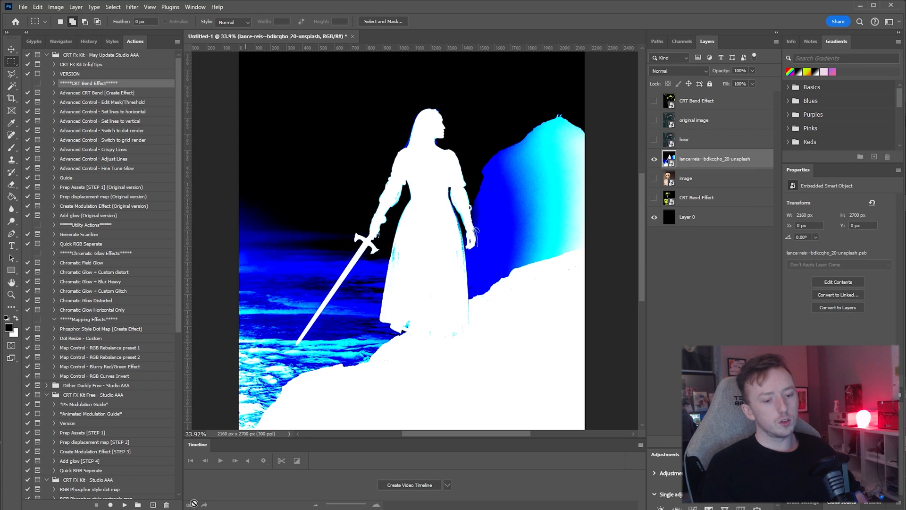
pyautogui.click(125, 505)
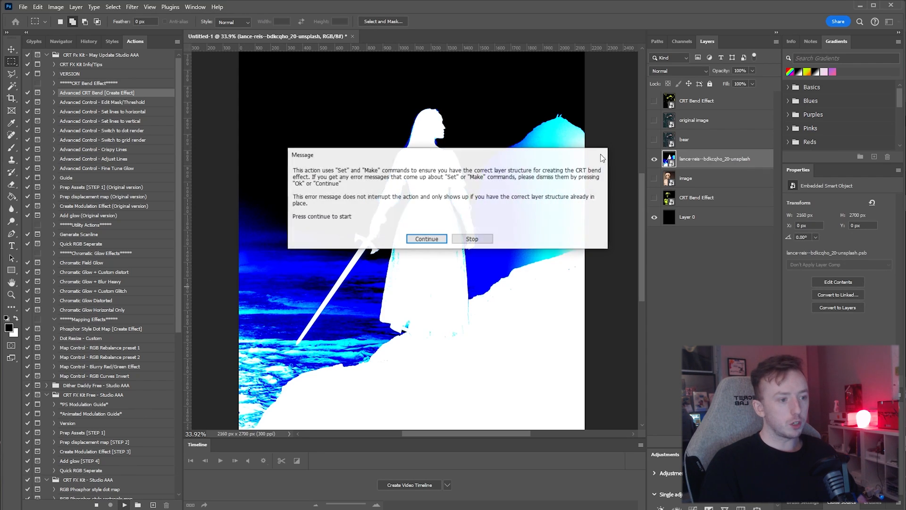
pyautogui.click(427, 238)
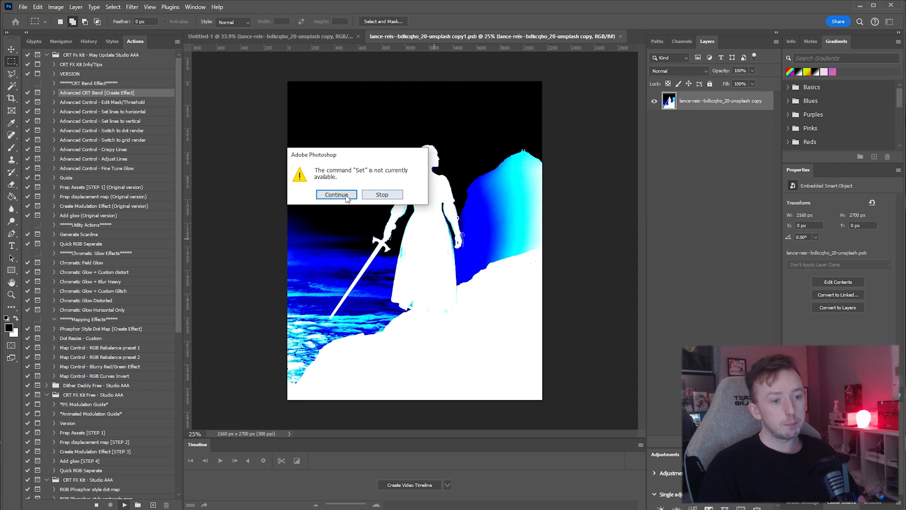
pyautogui.click(346, 197)
pyautogui.click(416, 228)
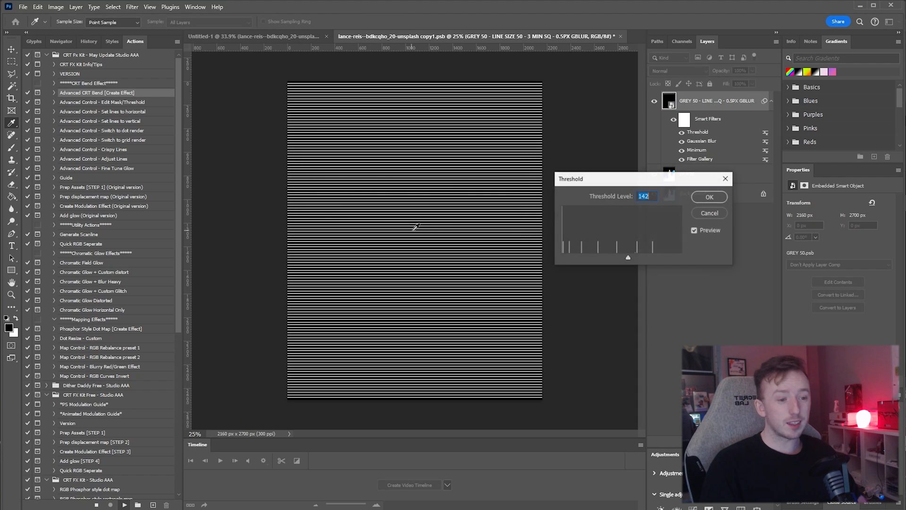
pyautogui.click(709, 198)
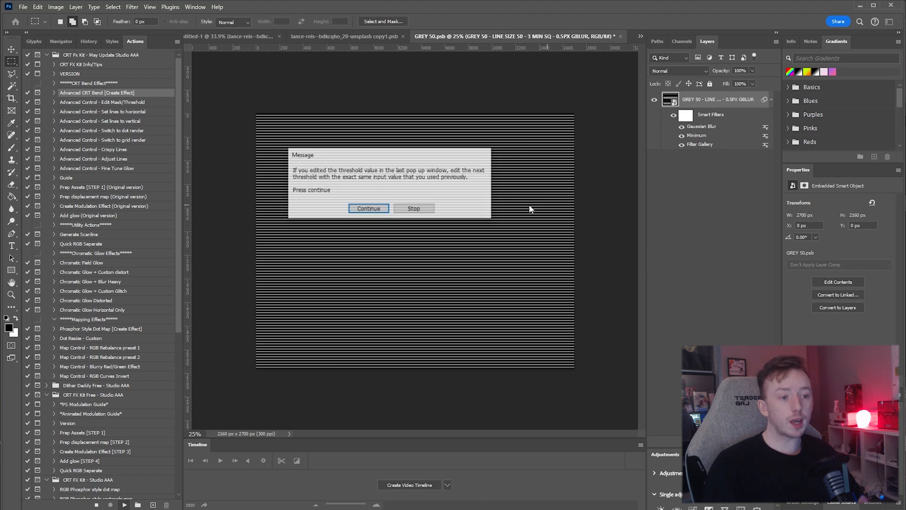
pyautogui.click(383, 205)
pyautogui.click(708, 197)
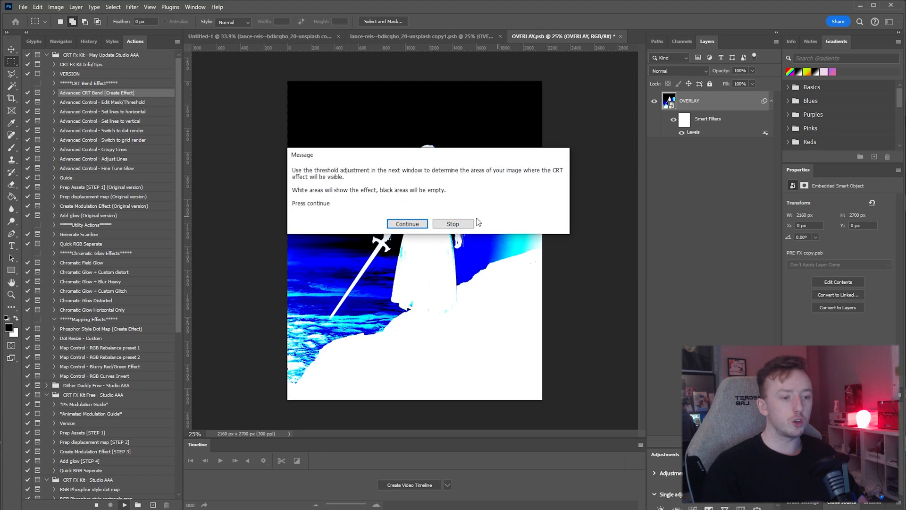
# - Set the OVERLAY mask's threshold level to 226 to limit where the CRT effect is visible
pyautogui.click(417, 225)
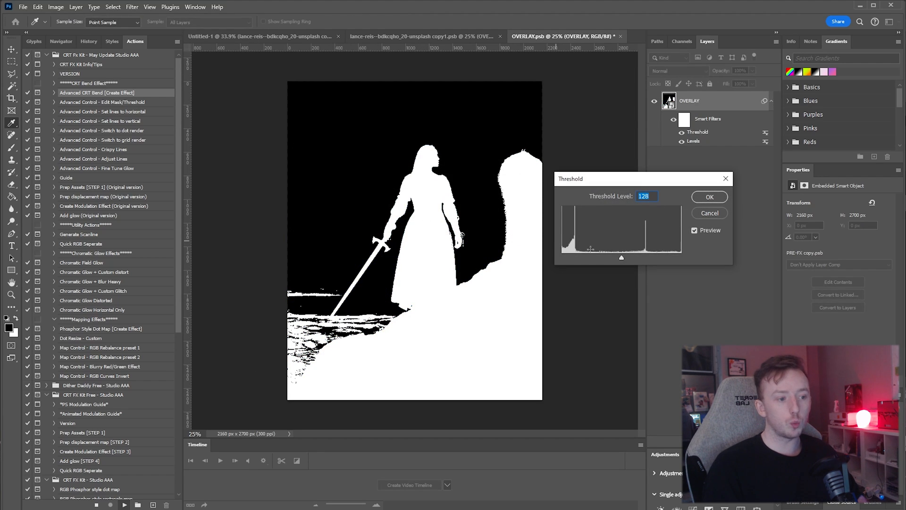
pyautogui.moveTo(622, 258); pyautogui.dragTo(667, 260)
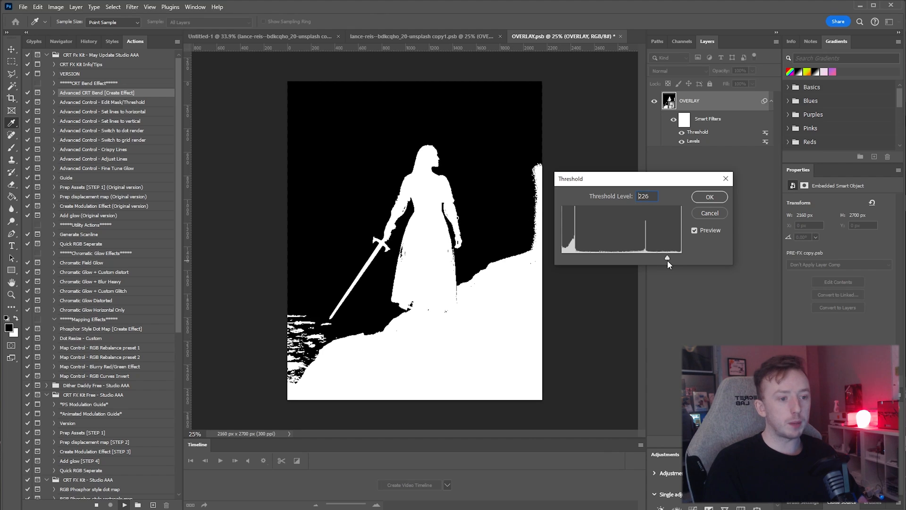
pyautogui.click(715, 200)
# - Load DISP.psd as the displacement map and apply the Displace filter with horizontal scale 0 and vertical scale 100 to the horizontal lines
pyautogui.click(416, 233)
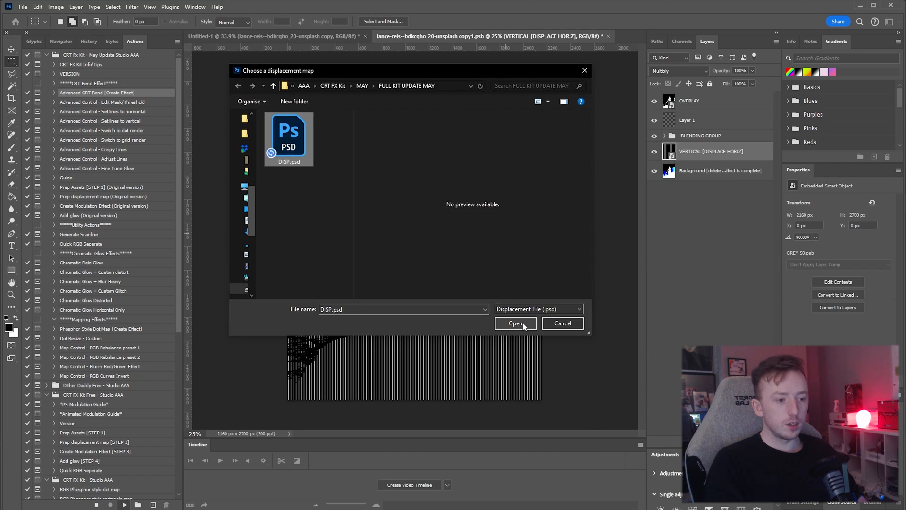
pyautogui.click(521, 323)
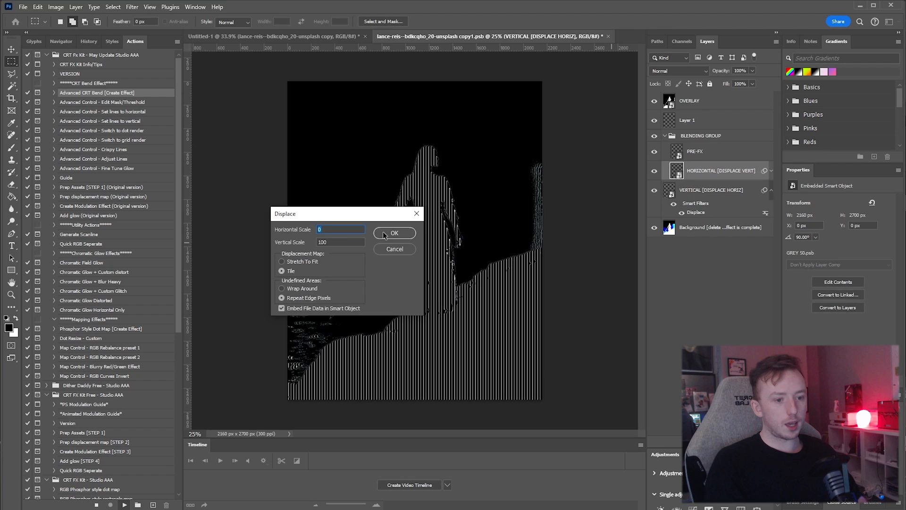
pyautogui.click(394, 233)
pyautogui.press('Return')
pyautogui.scroll(-3, 459, 200)
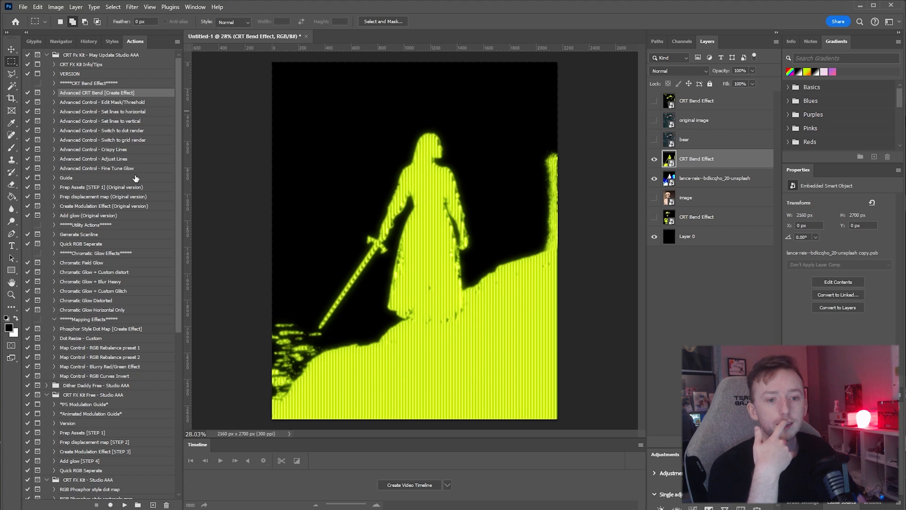
# - Run the Advanced Control - Crispy Lines action on the inverted photo's CRT Bend Effect layer and open the layer's contents
pyautogui.click(116, 150)
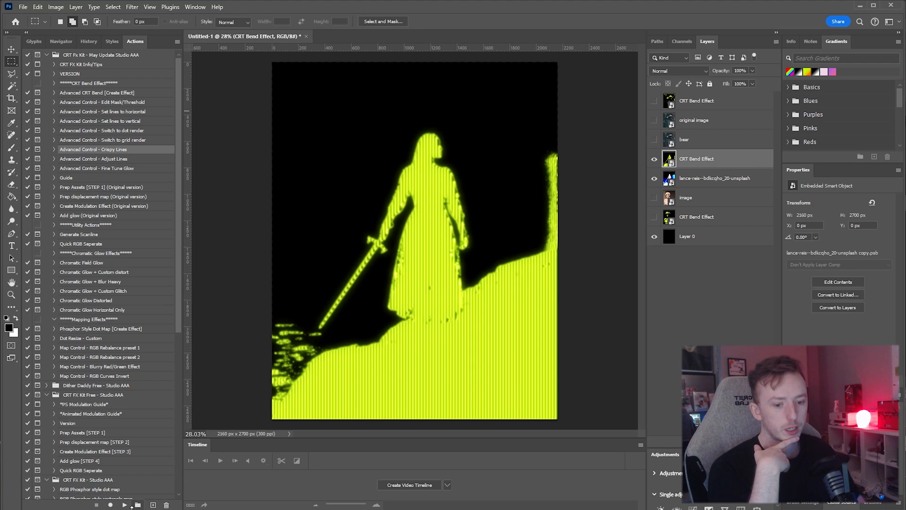
pyautogui.click(124, 505)
pyautogui.click(383, 217)
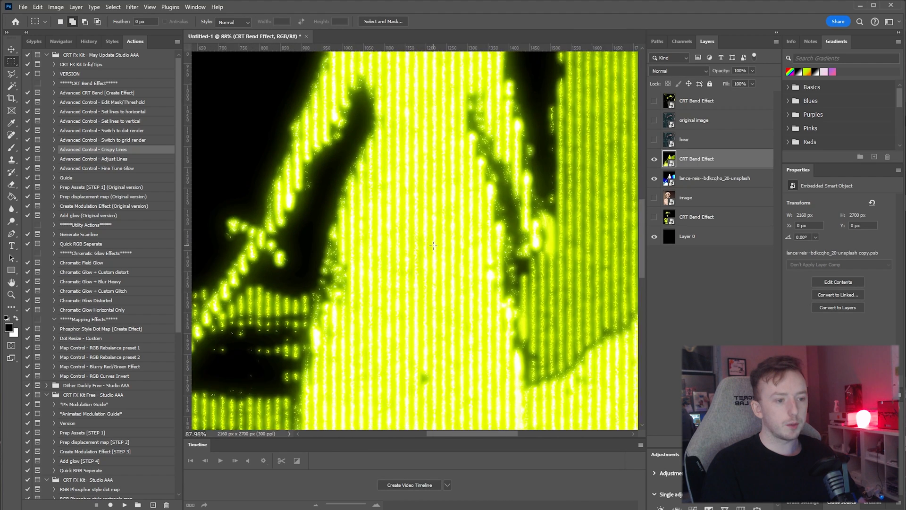
pyautogui.doubleClick(670, 158)
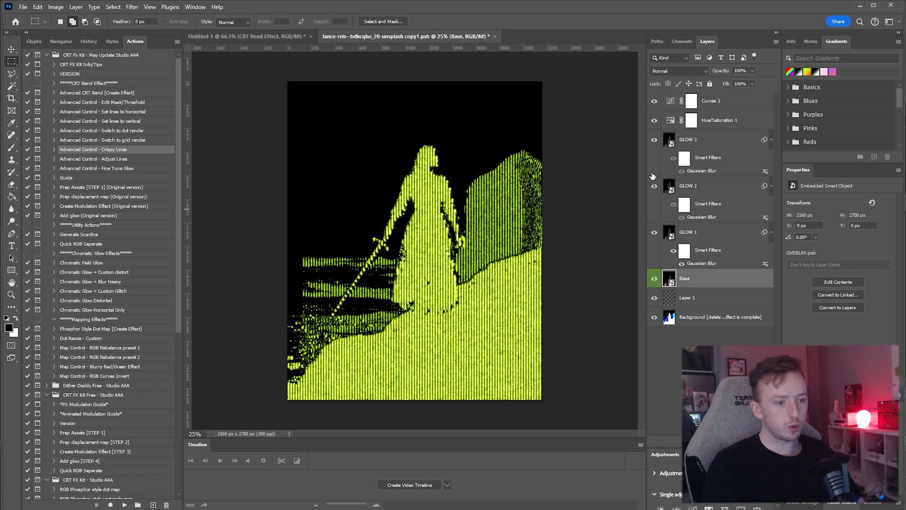
# - With the glow layers visible, highlight the Advanced Control - Fine Tune Glow action, and save and close the CRT Bend Effect layer's contents
pyautogui.click(655, 139)
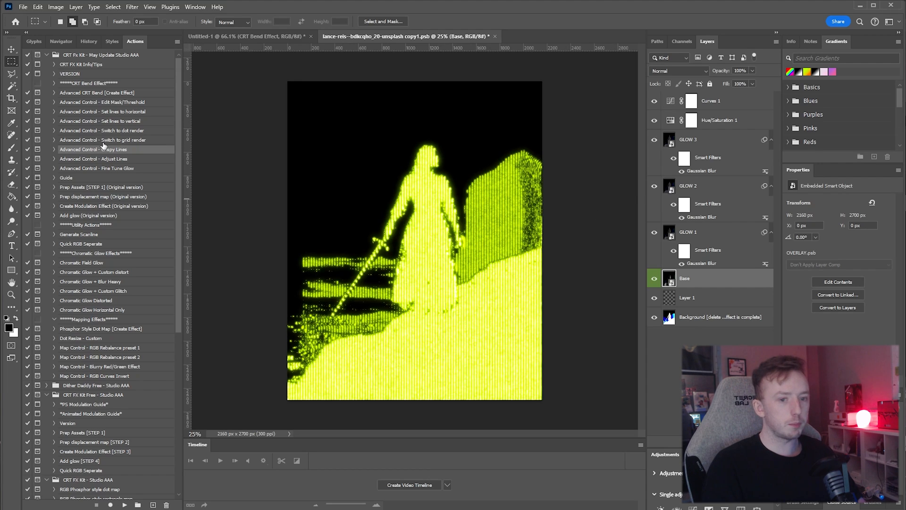
pyautogui.click(124, 170)
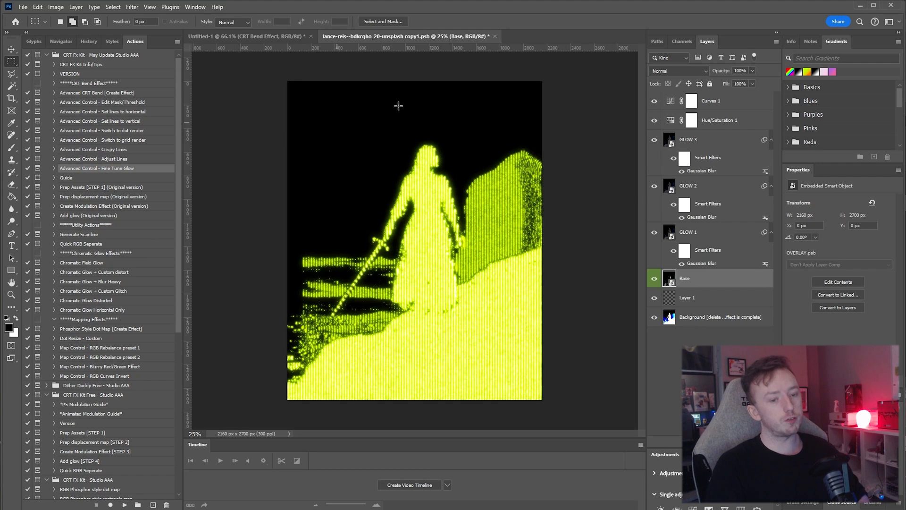
pyautogui.click(495, 36)
pyautogui.click(394, 202)
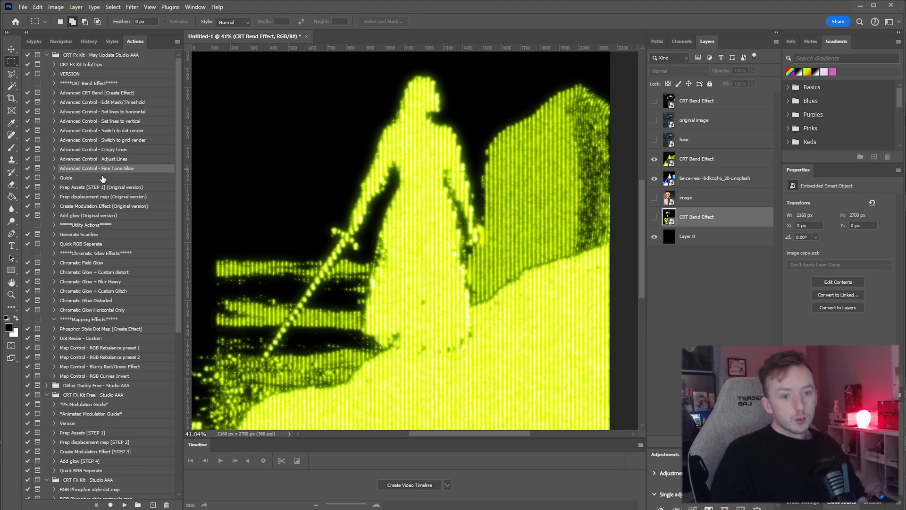
pyautogui.scroll(-2, 565, 221)
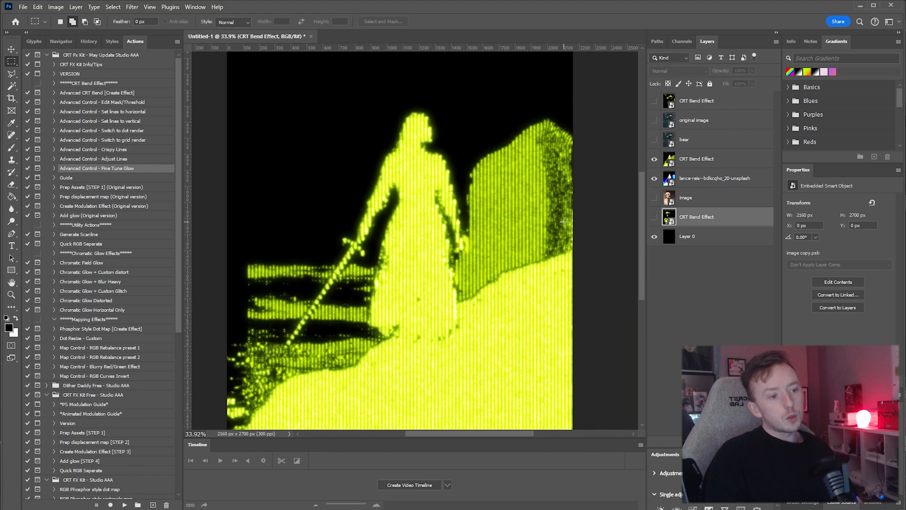
pyautogui.click(709, 163)
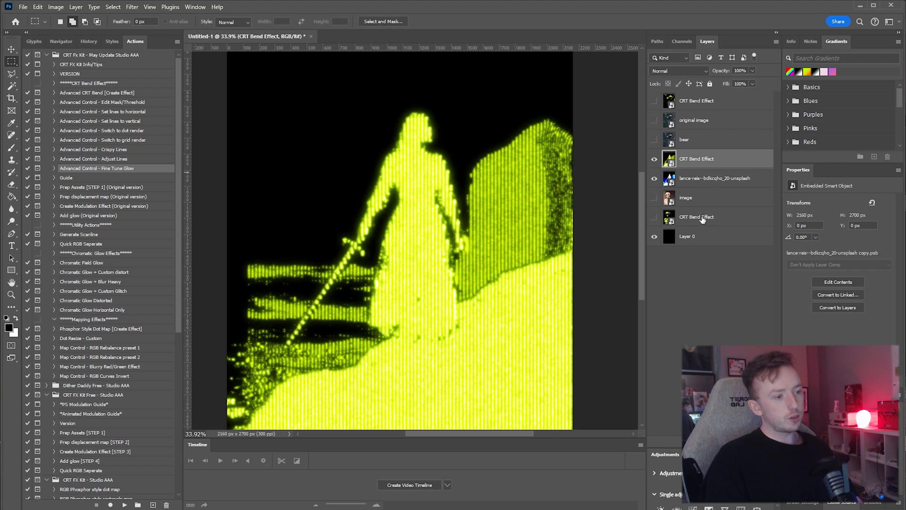
pyautogui.click(703, 218)
pyautogui.click(712, 161)
pyautogui.click(713, 220)
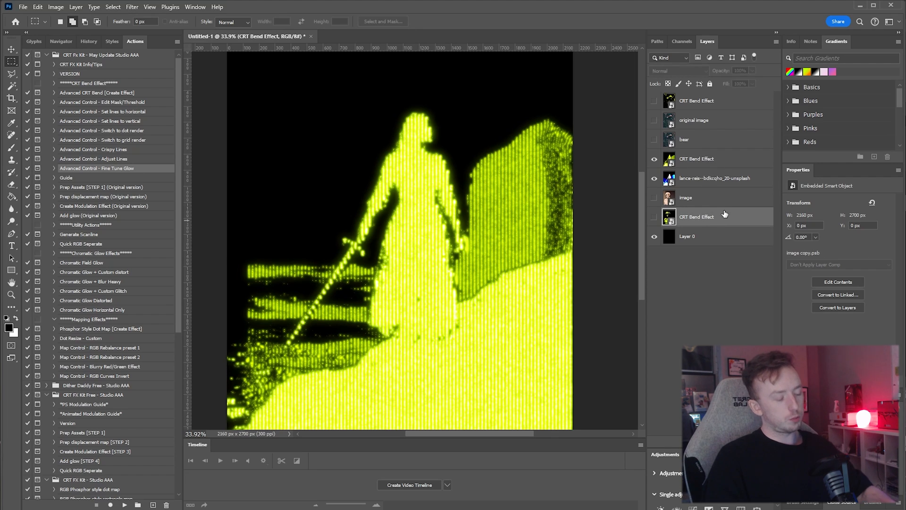